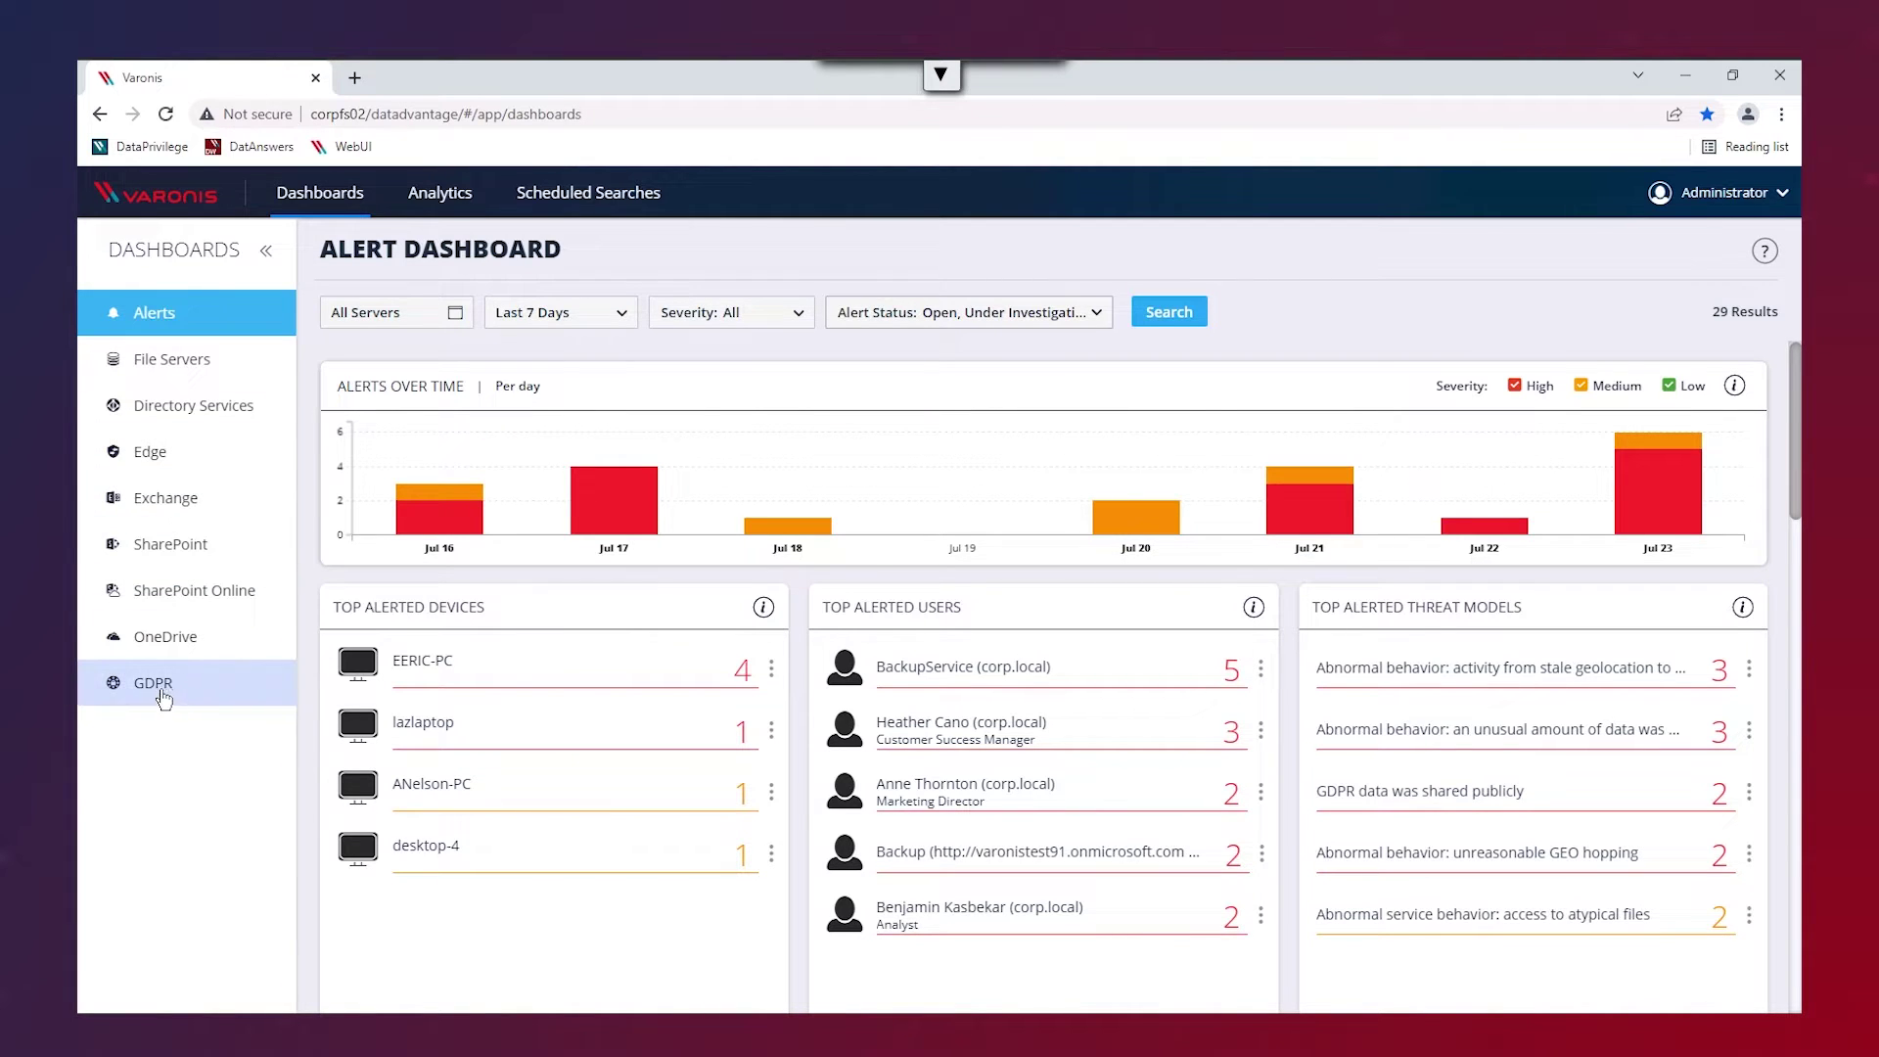
# - View the GDPR and SharePoint Online dashboards, then the File Servers dashboard (3,549 open-access sensitive files)
pyautogui.click(159, 689)
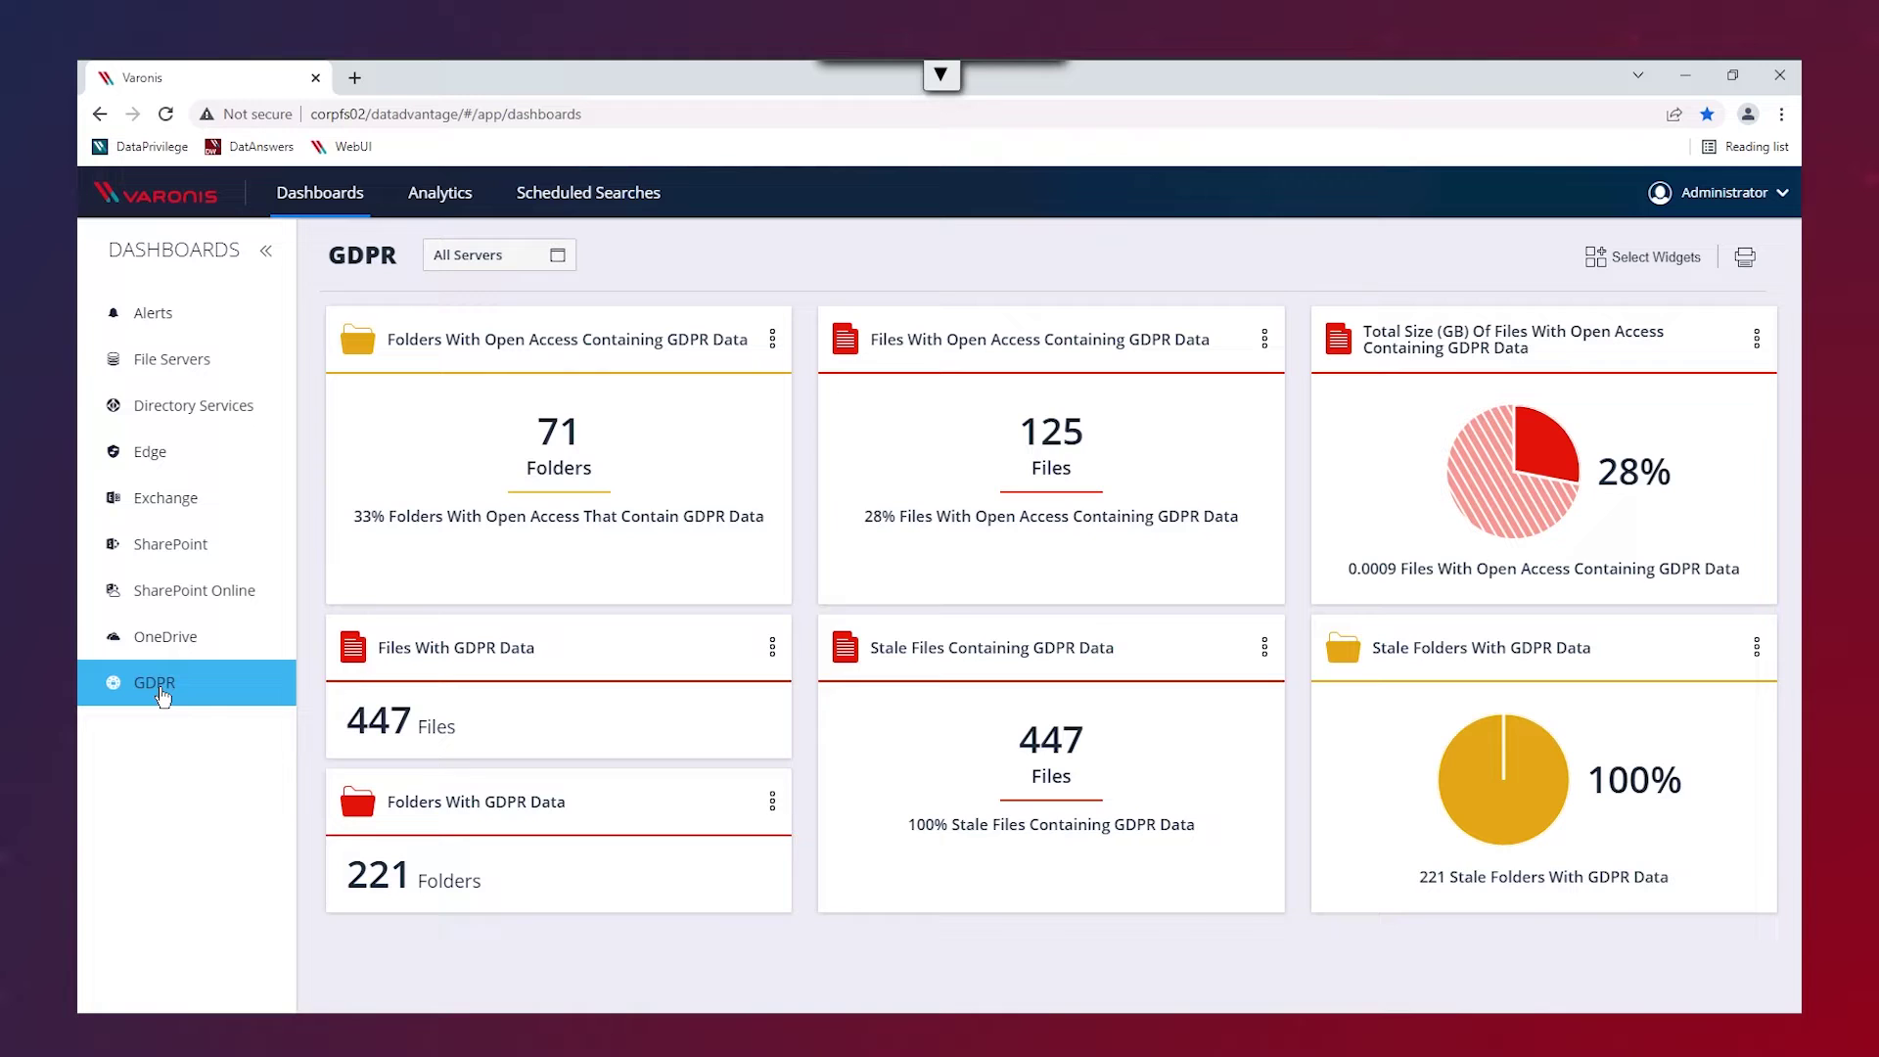
pyautogui.click(178, 597)
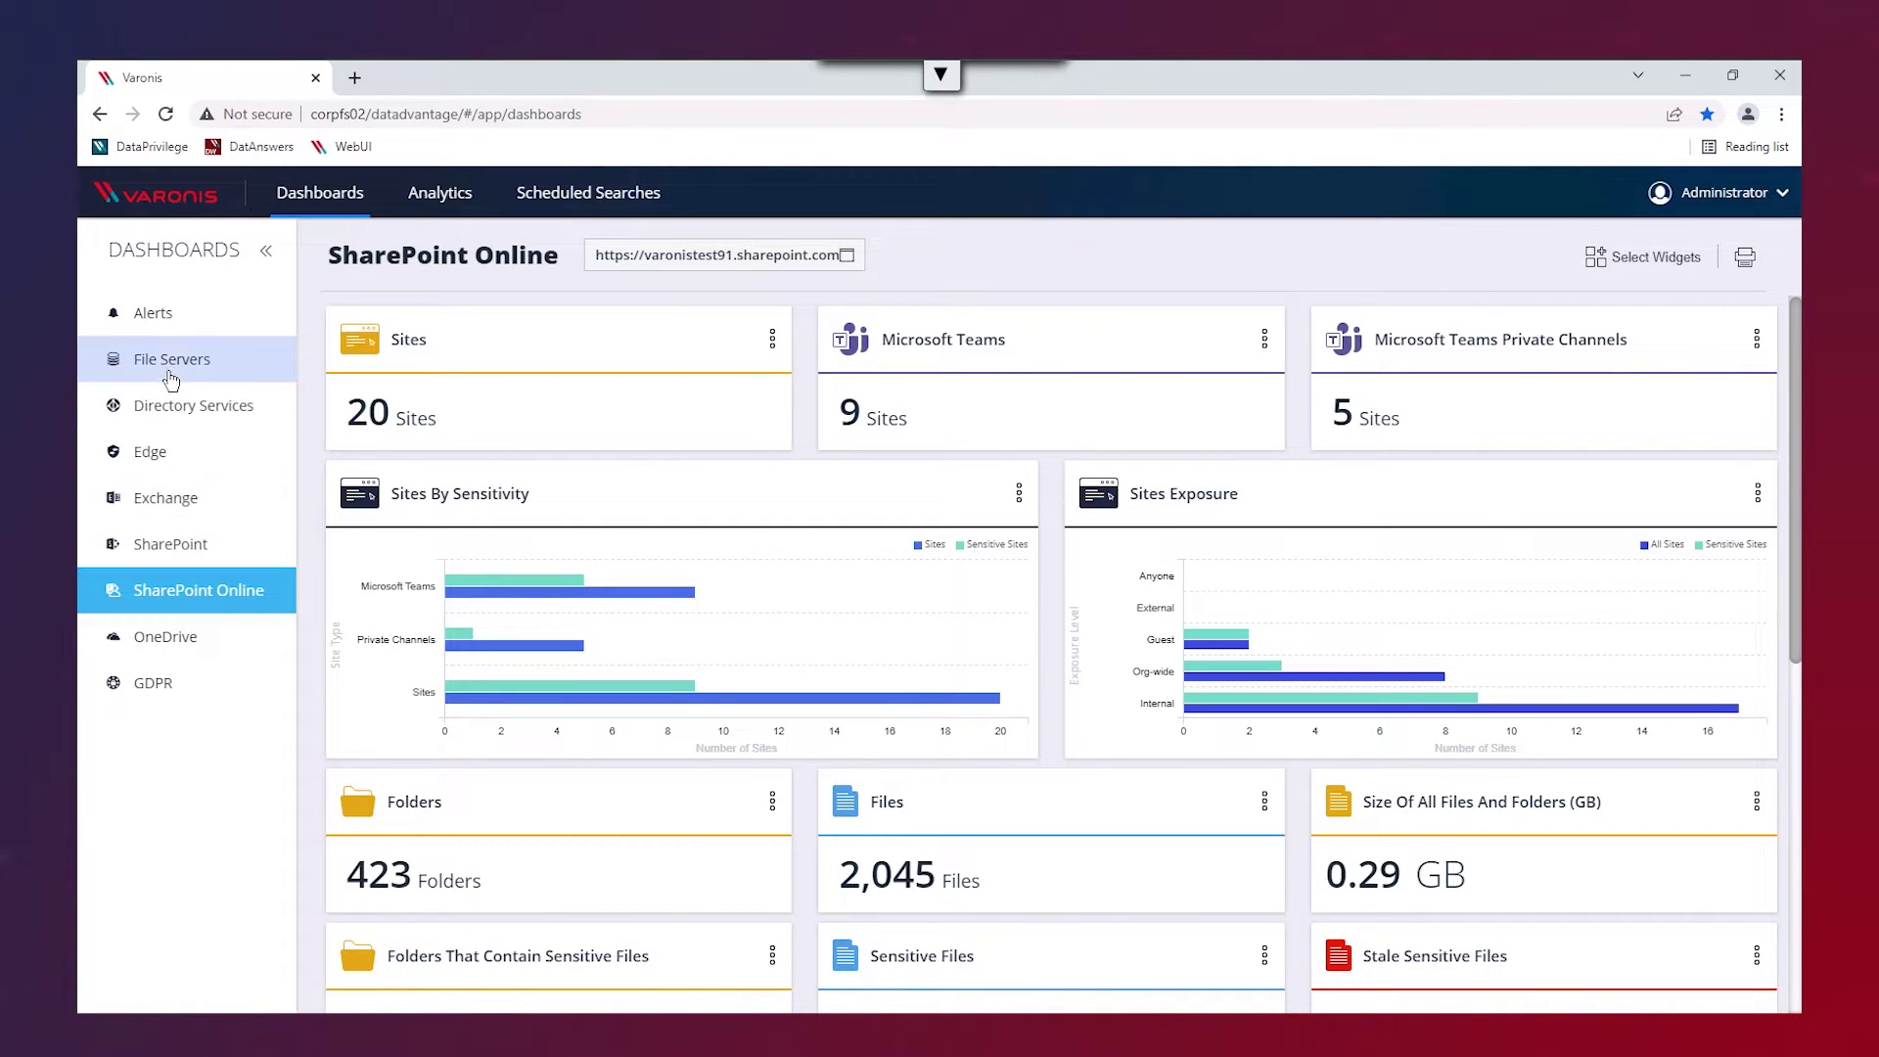
pyautogui.click(167, 369)
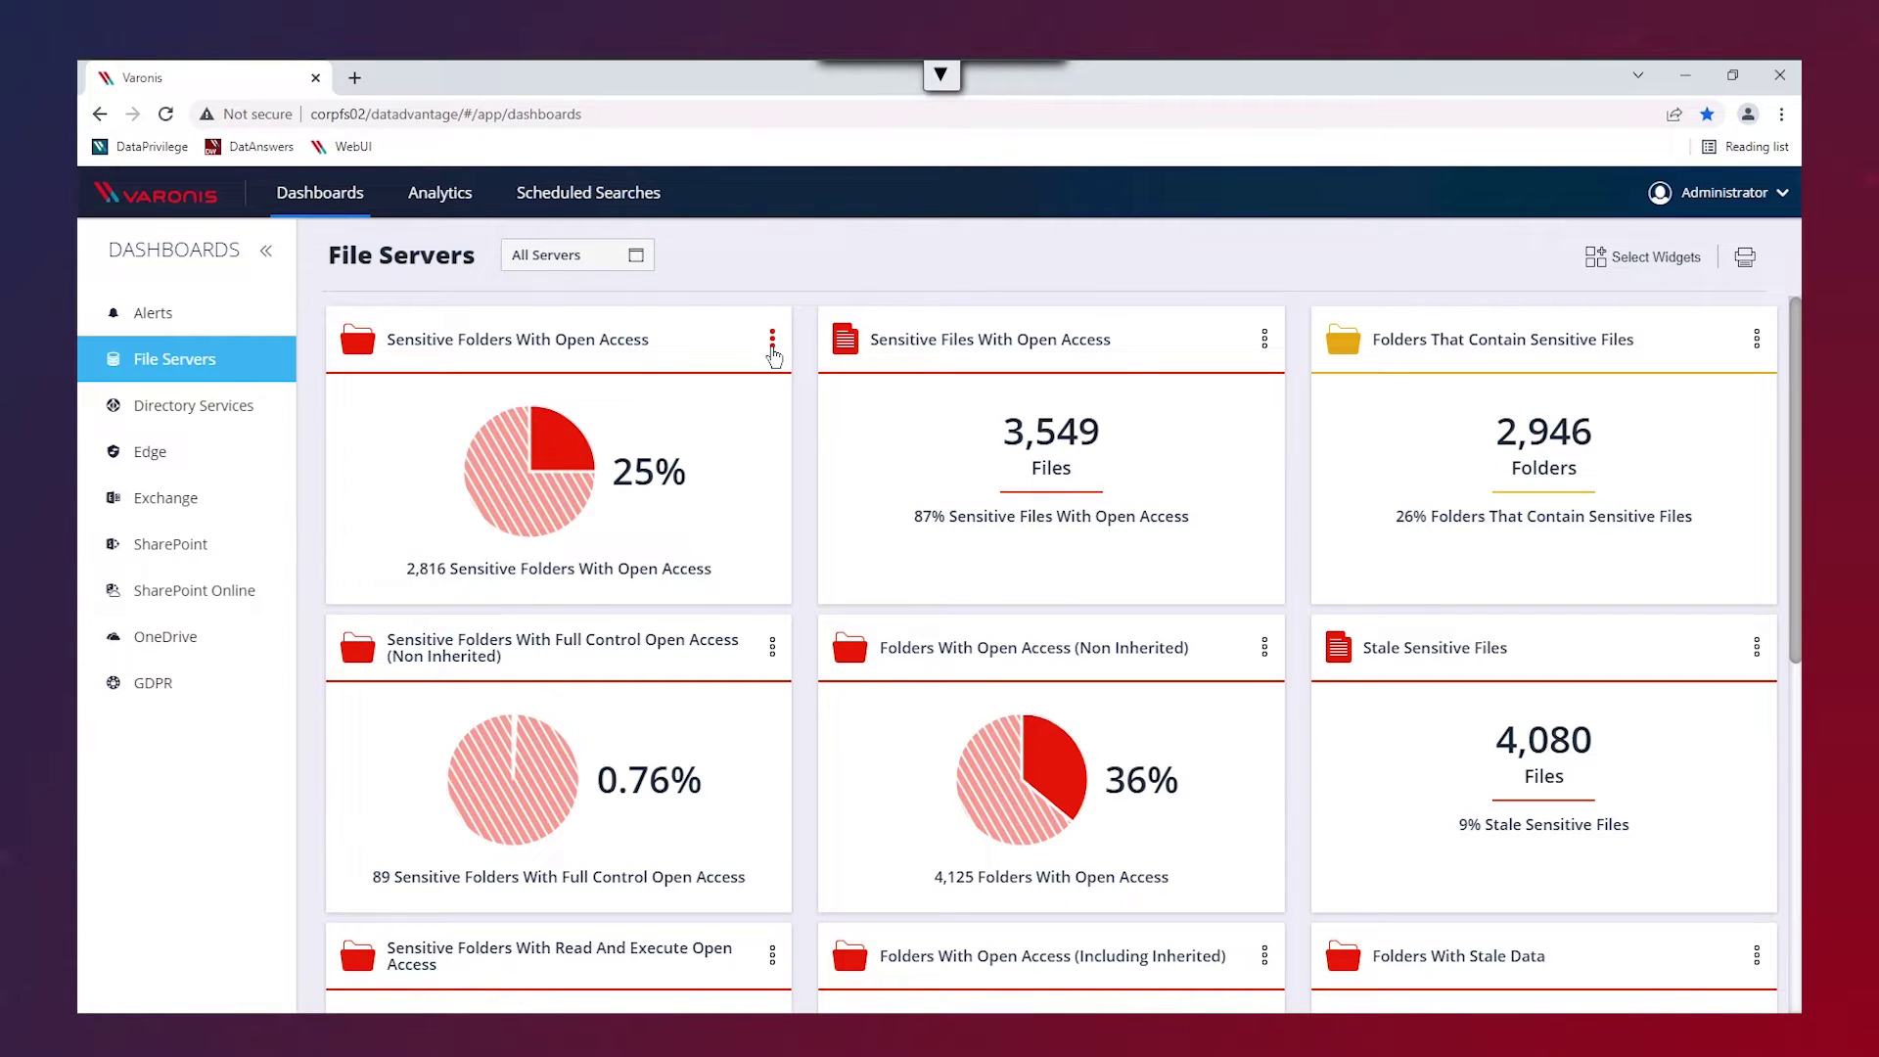
# - List the sensitive open-access folders and go through paths like Admin Test, B4, copy-delete-me and Corporate Finances Asia
pyautogui.click(772, 343)
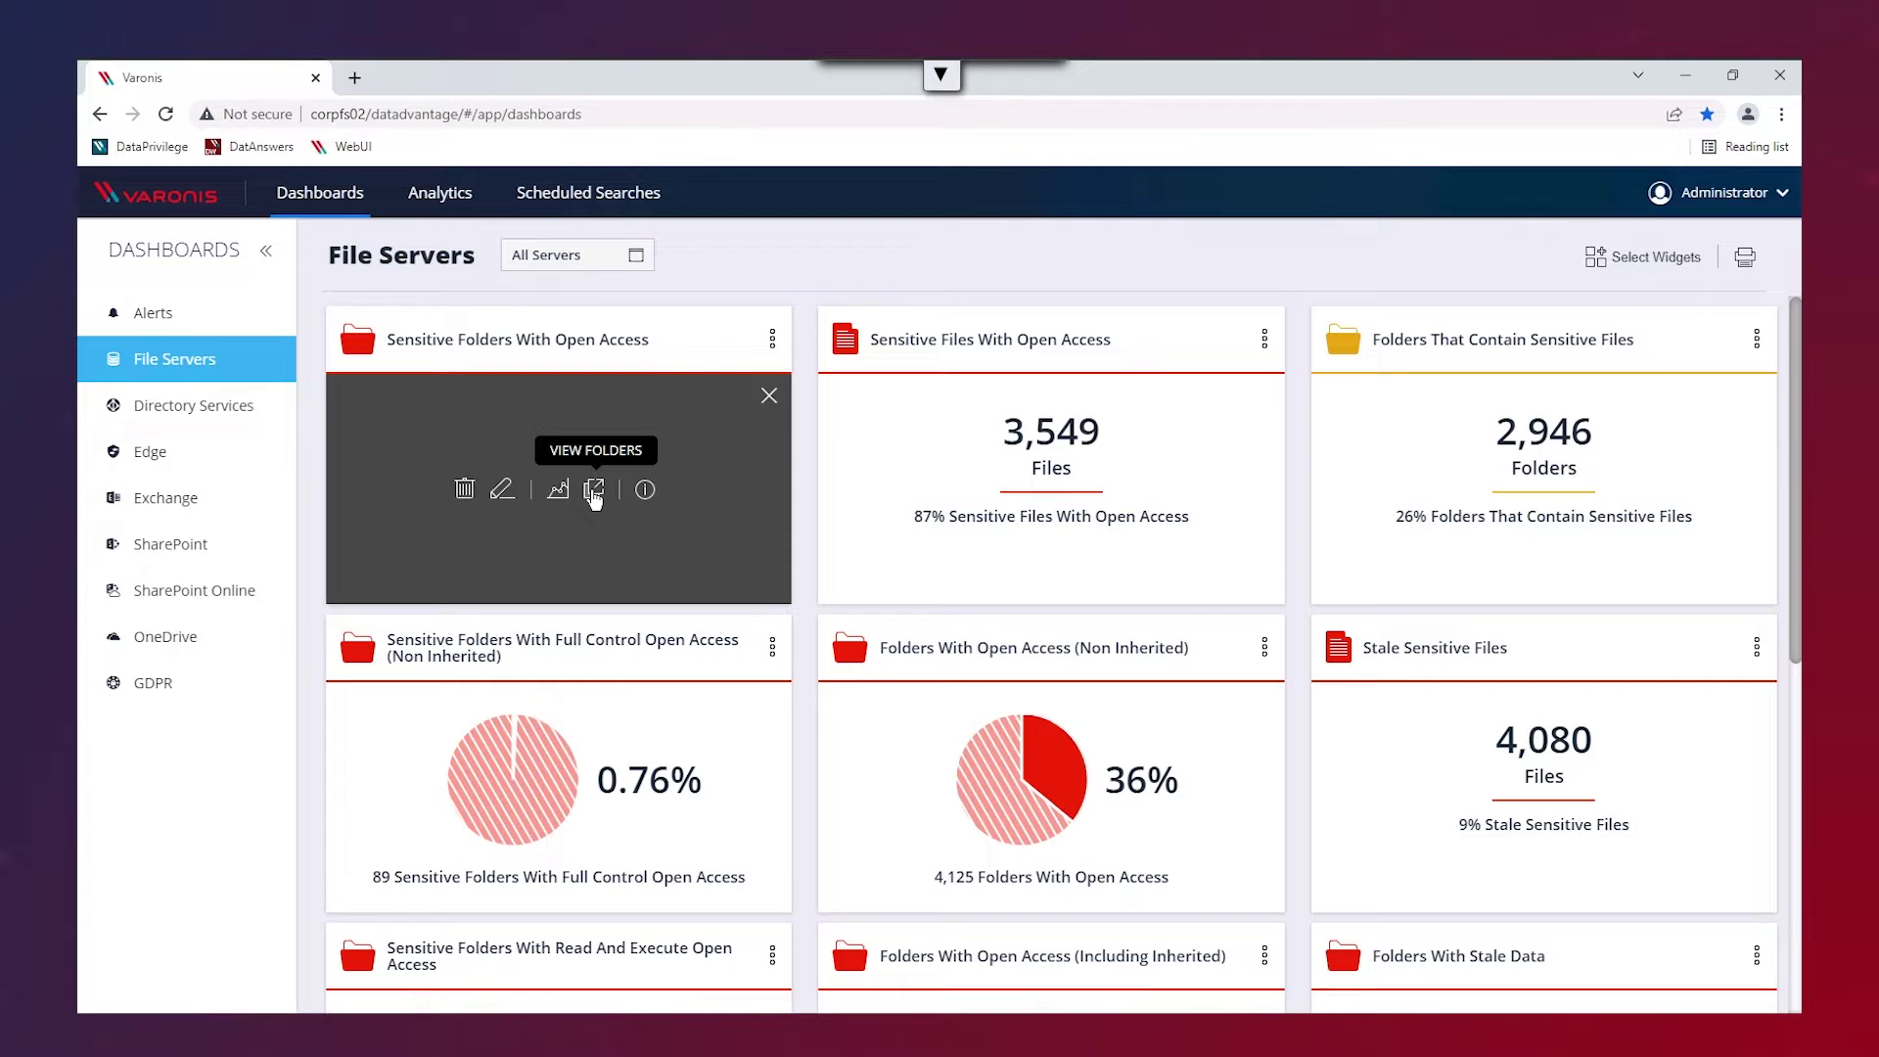
pyautogui.click(594, 492)
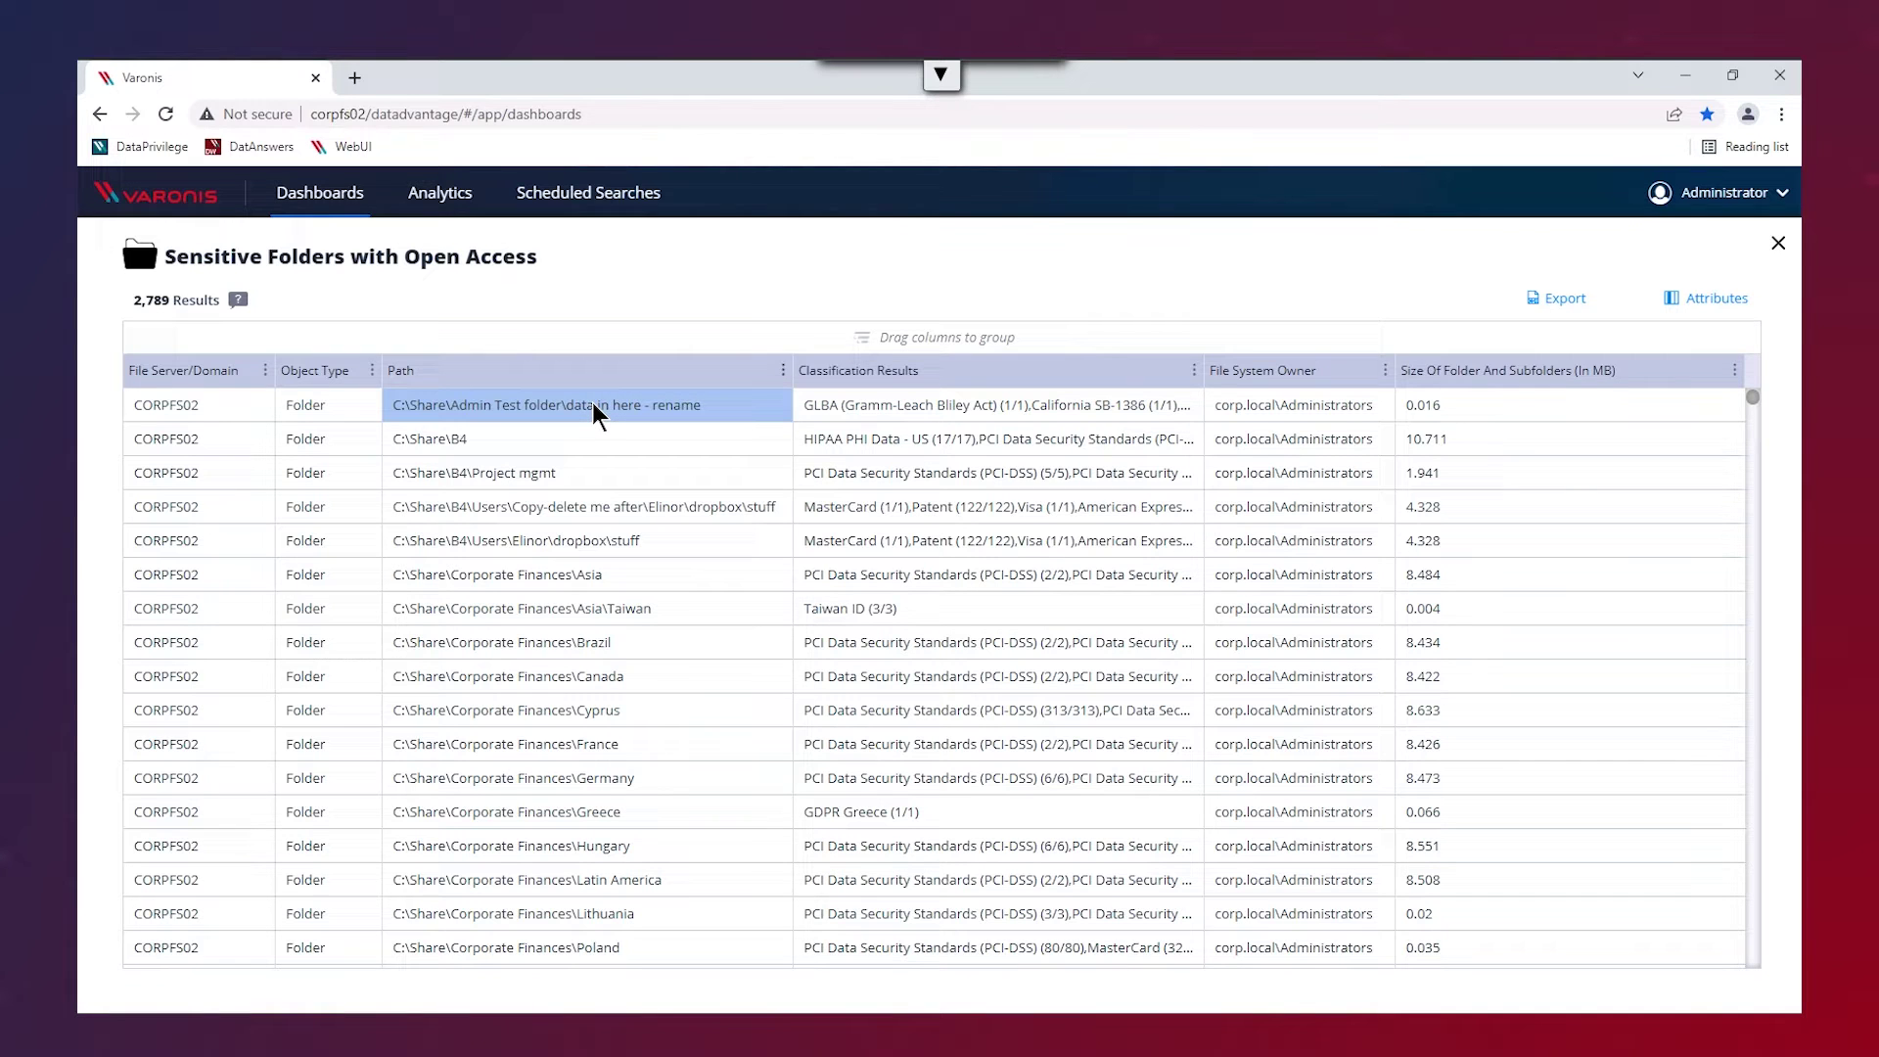
pyautogui.click(597, 406)
pyautogui.click(590, 442)
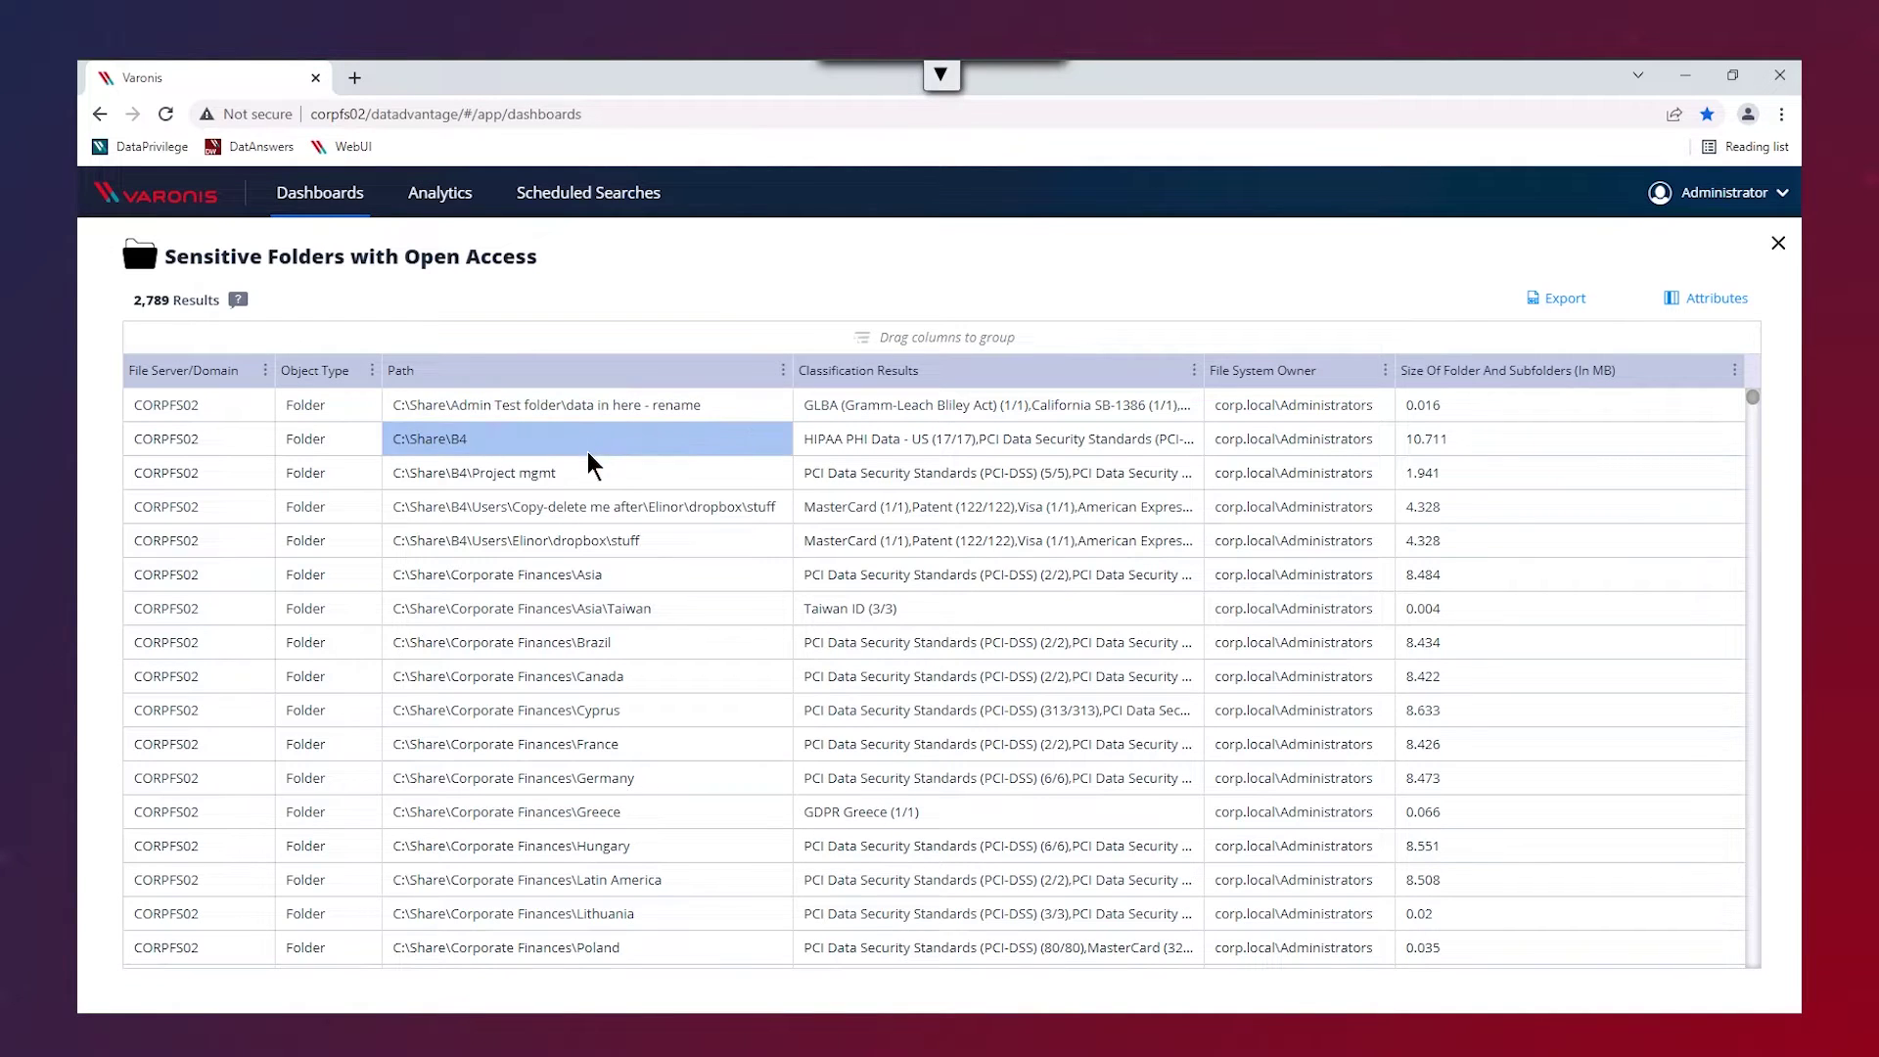
pyautogui.click(589, 476)
pyautogui.click(587, 501)
pyautogui.click(587, 477)
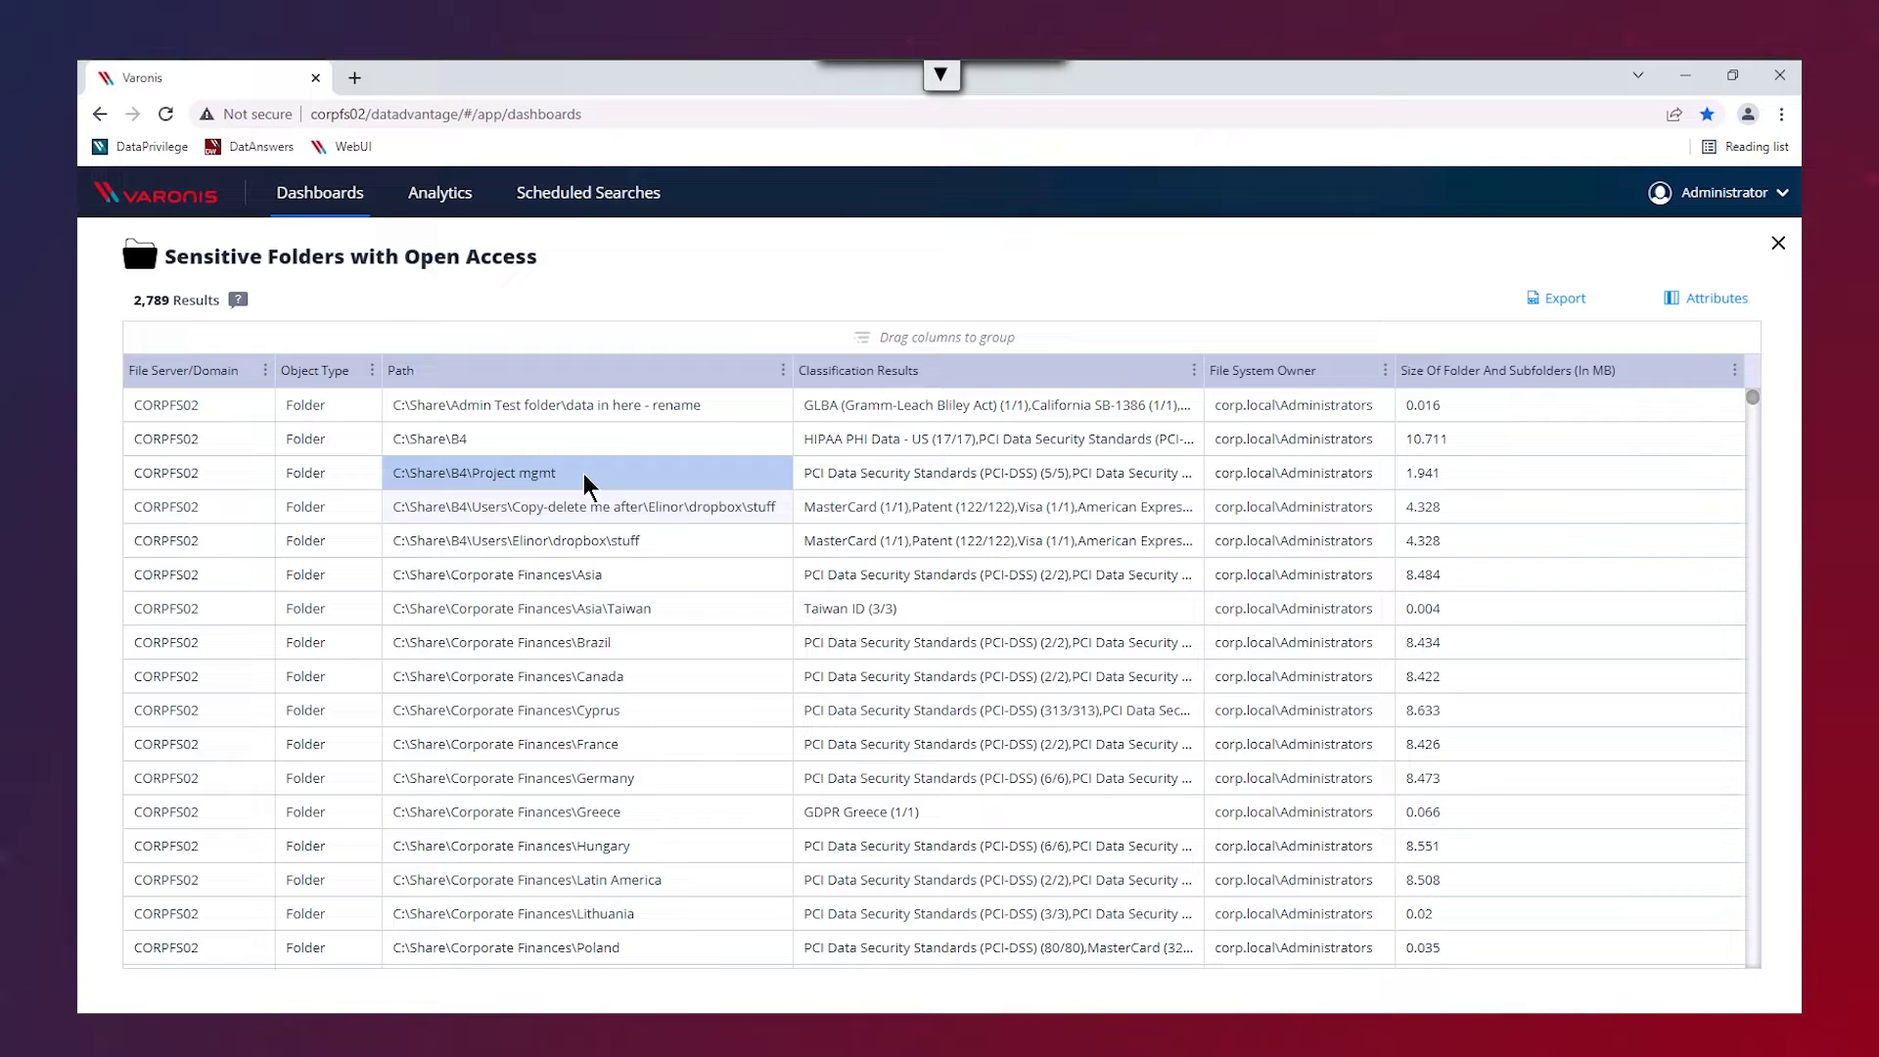
pyautogui.click(588, 516)
pyautogui.click(587, 548)
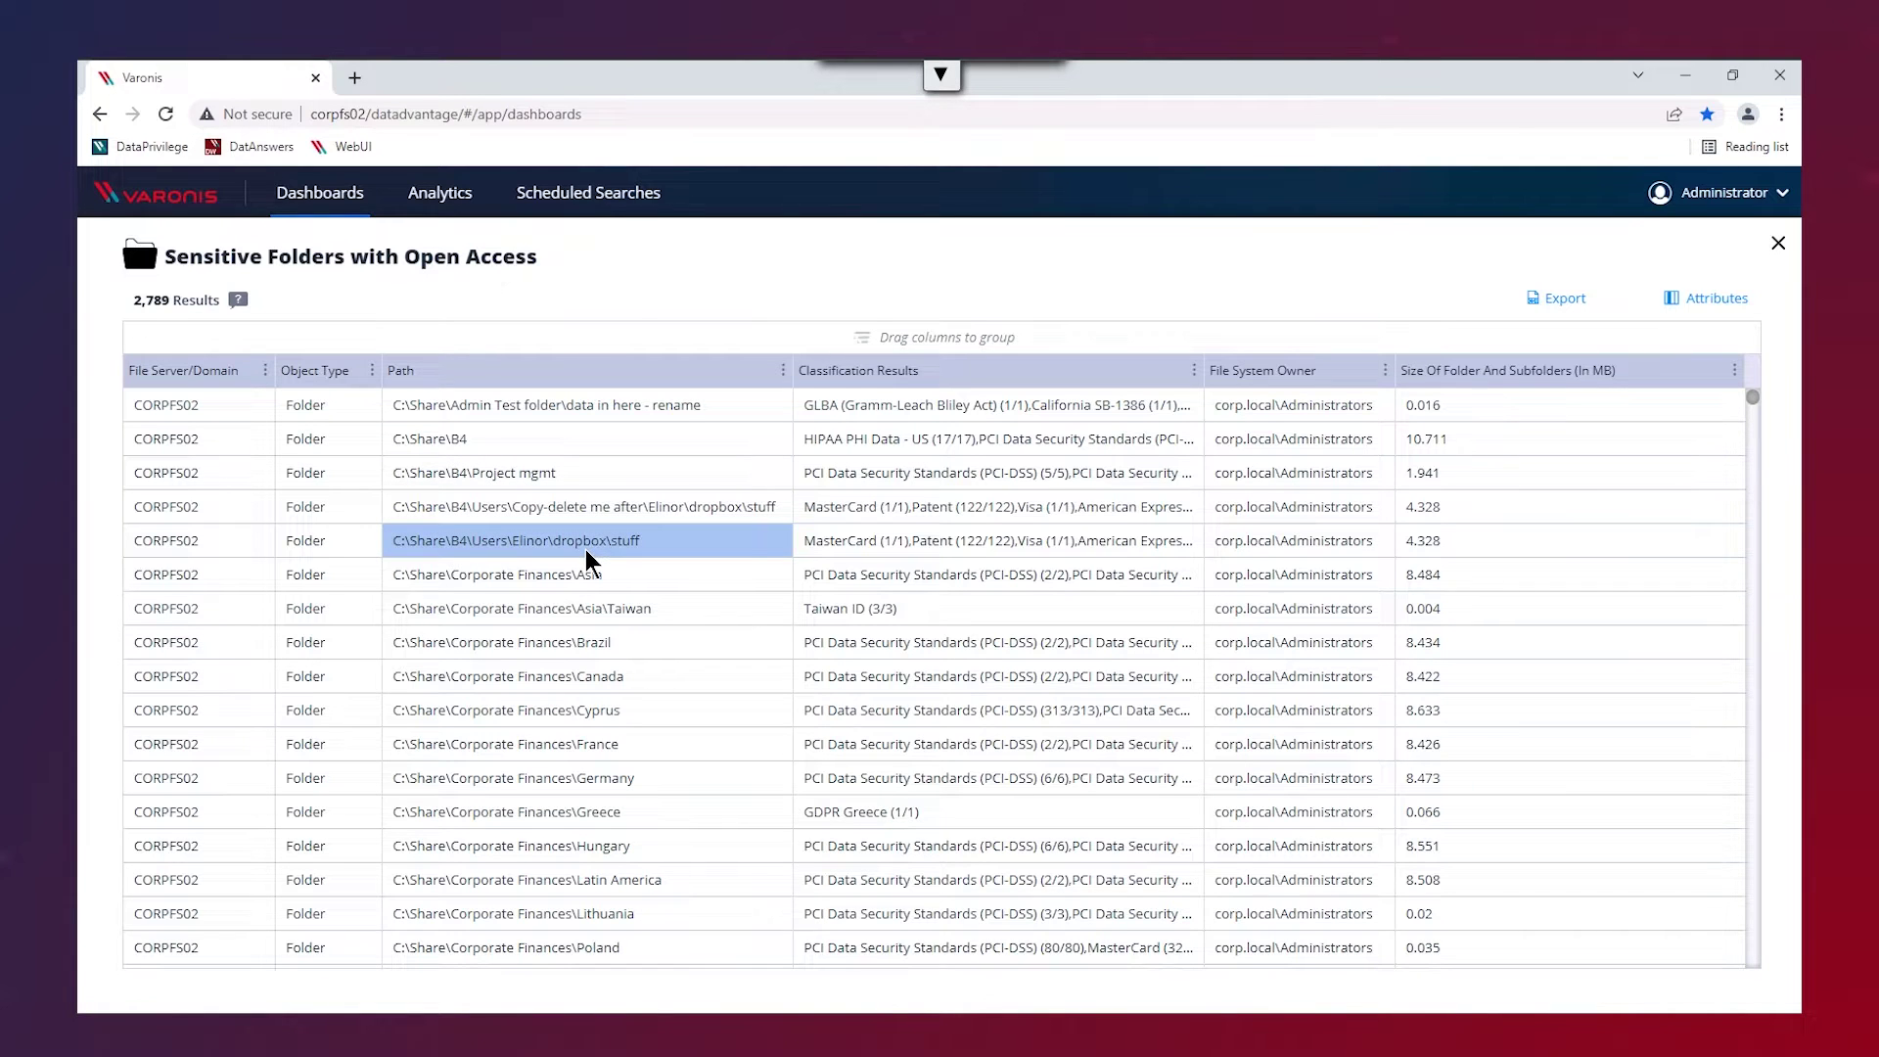
pyautogui.click(588, 574)
pyautogui.click(587, 607)
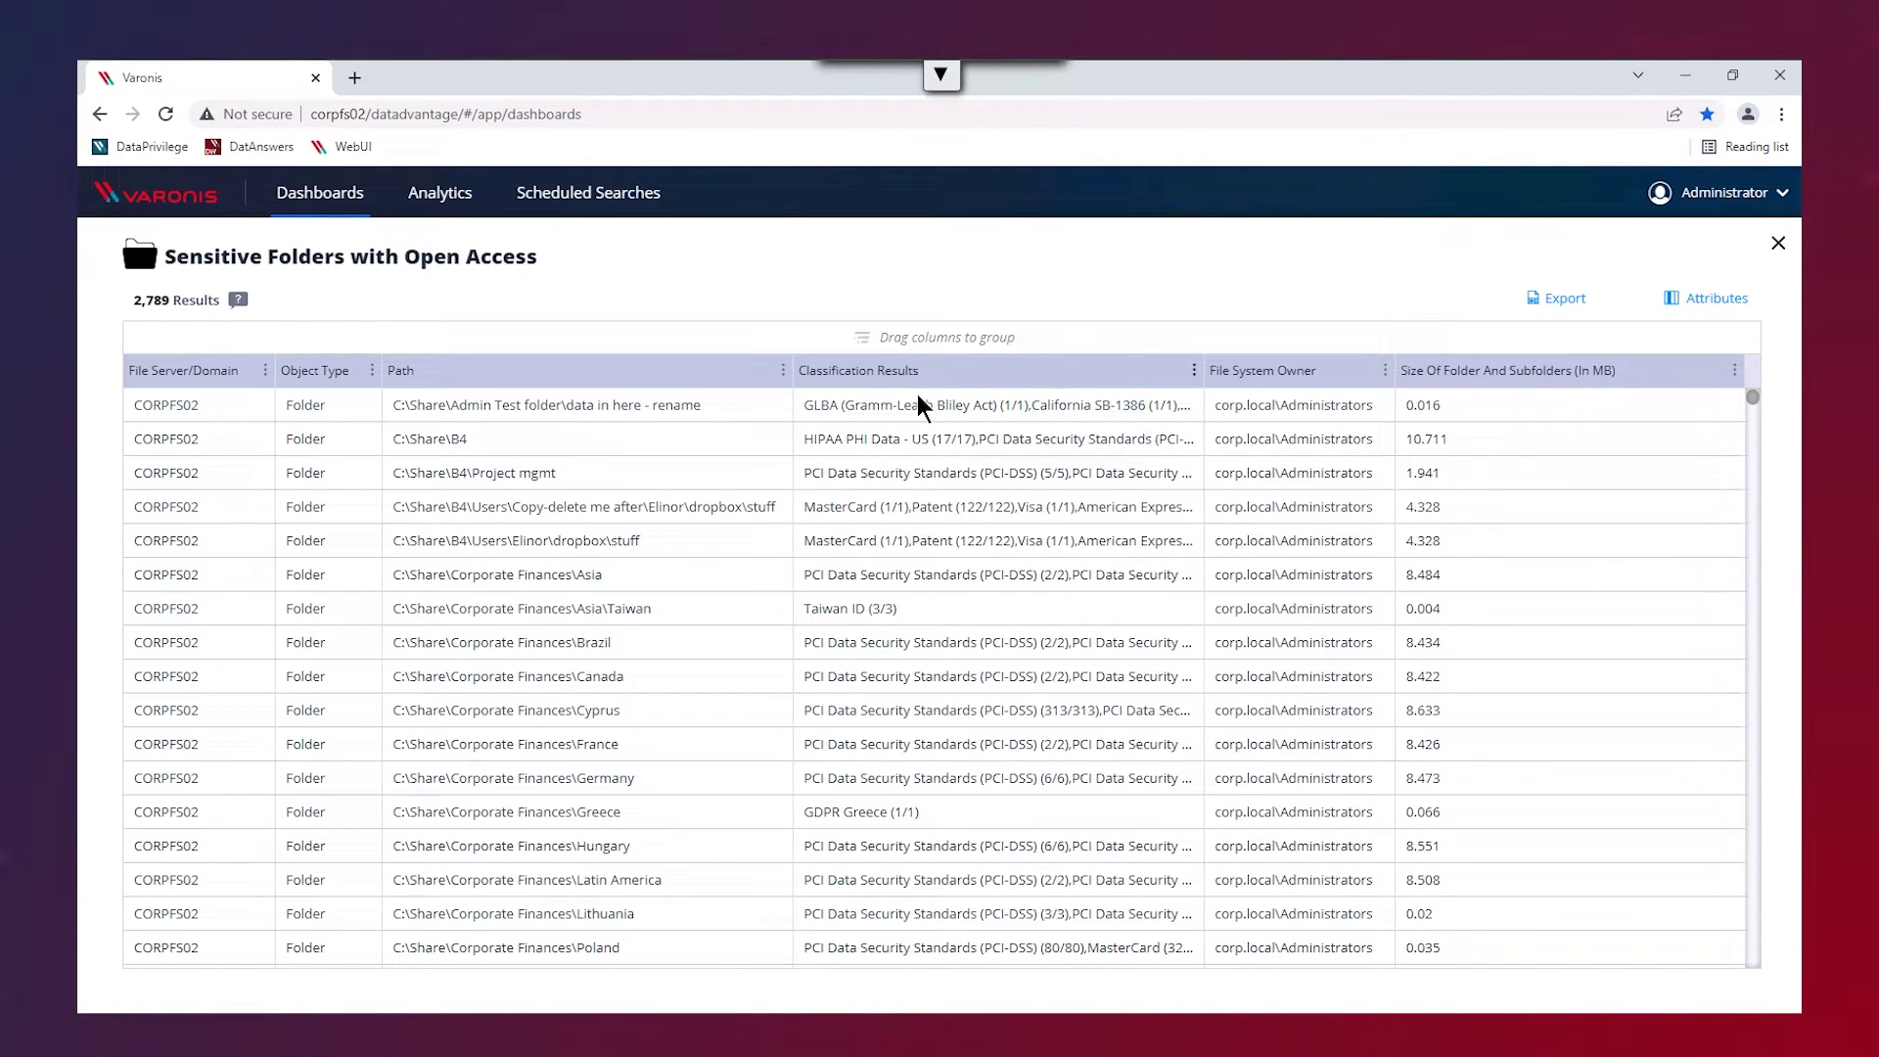
# - Point out the GLBA, HIPAA PHI Data, MasterCard and GDPR Greece classification results
pyautogui.click(915, 411)
pyautogui.click(918, 445)
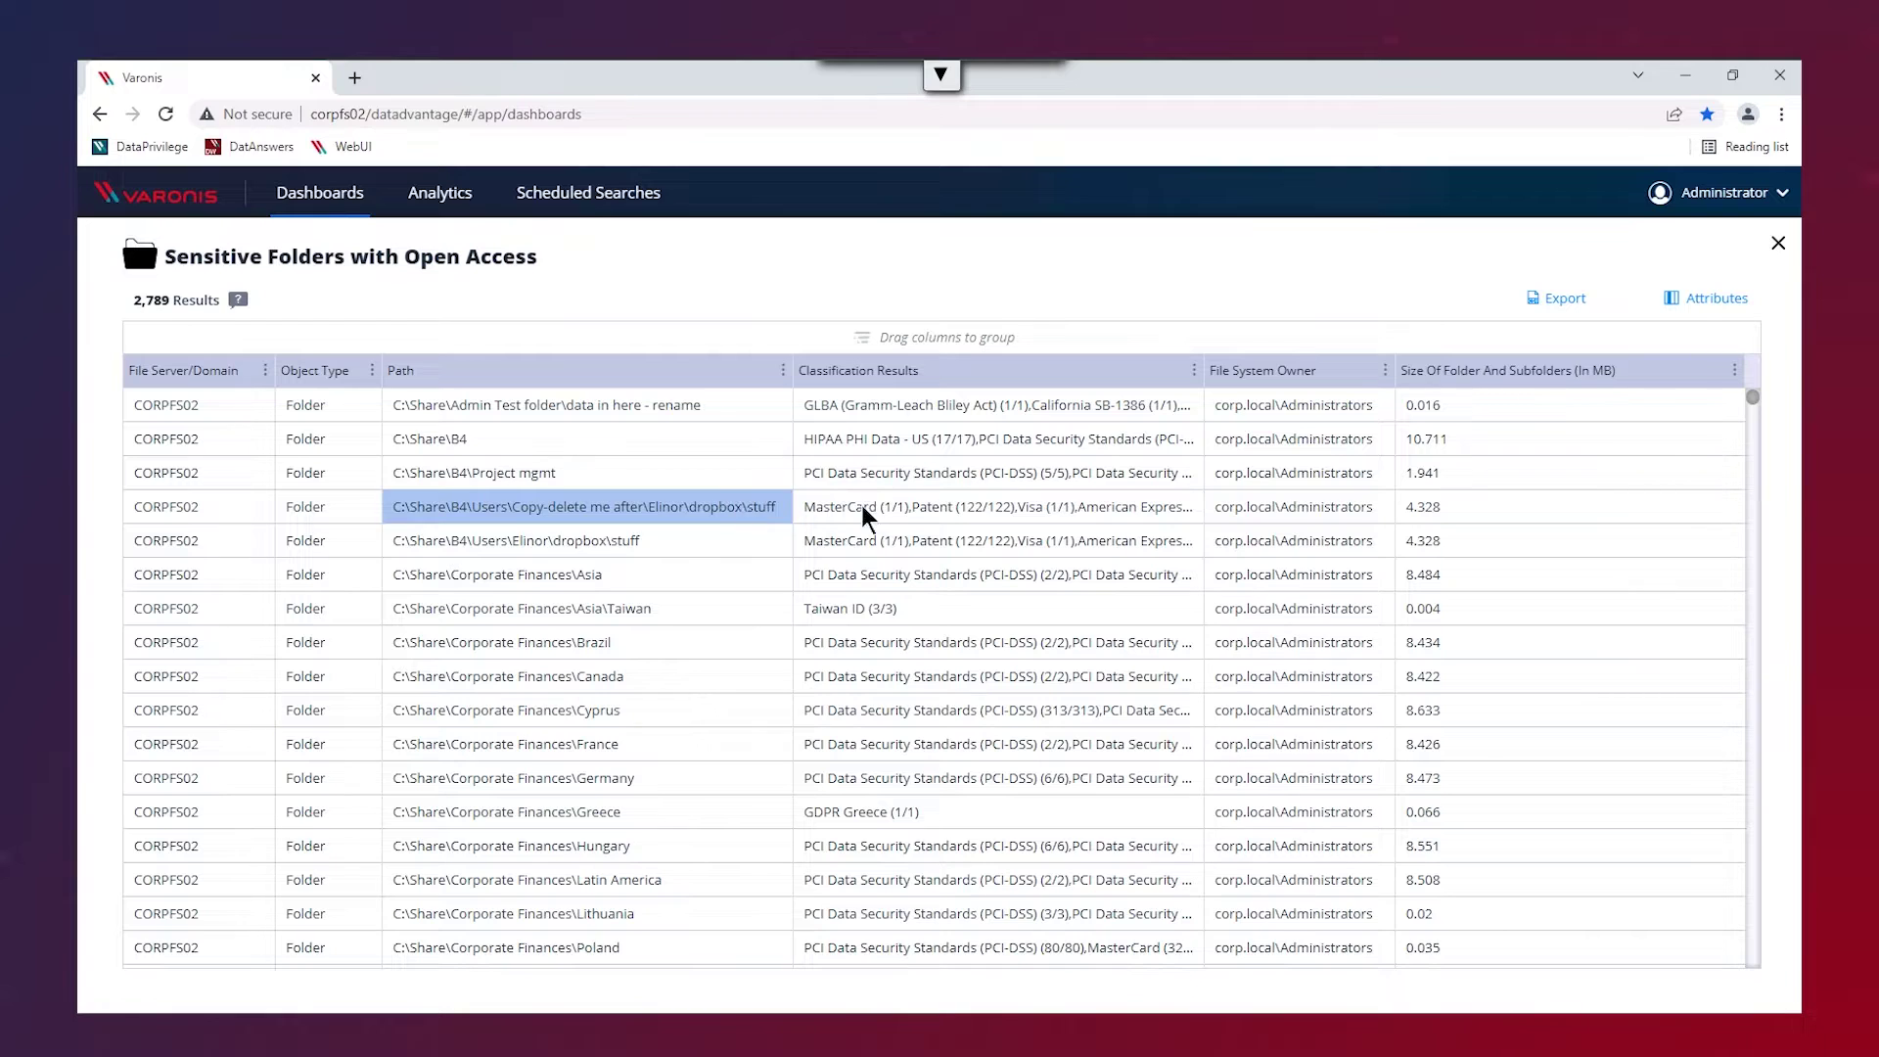
pyautogui.moveTo(868, 512); pyautogui.dragTo(856, 541)
pyautogui.click(852, 813)
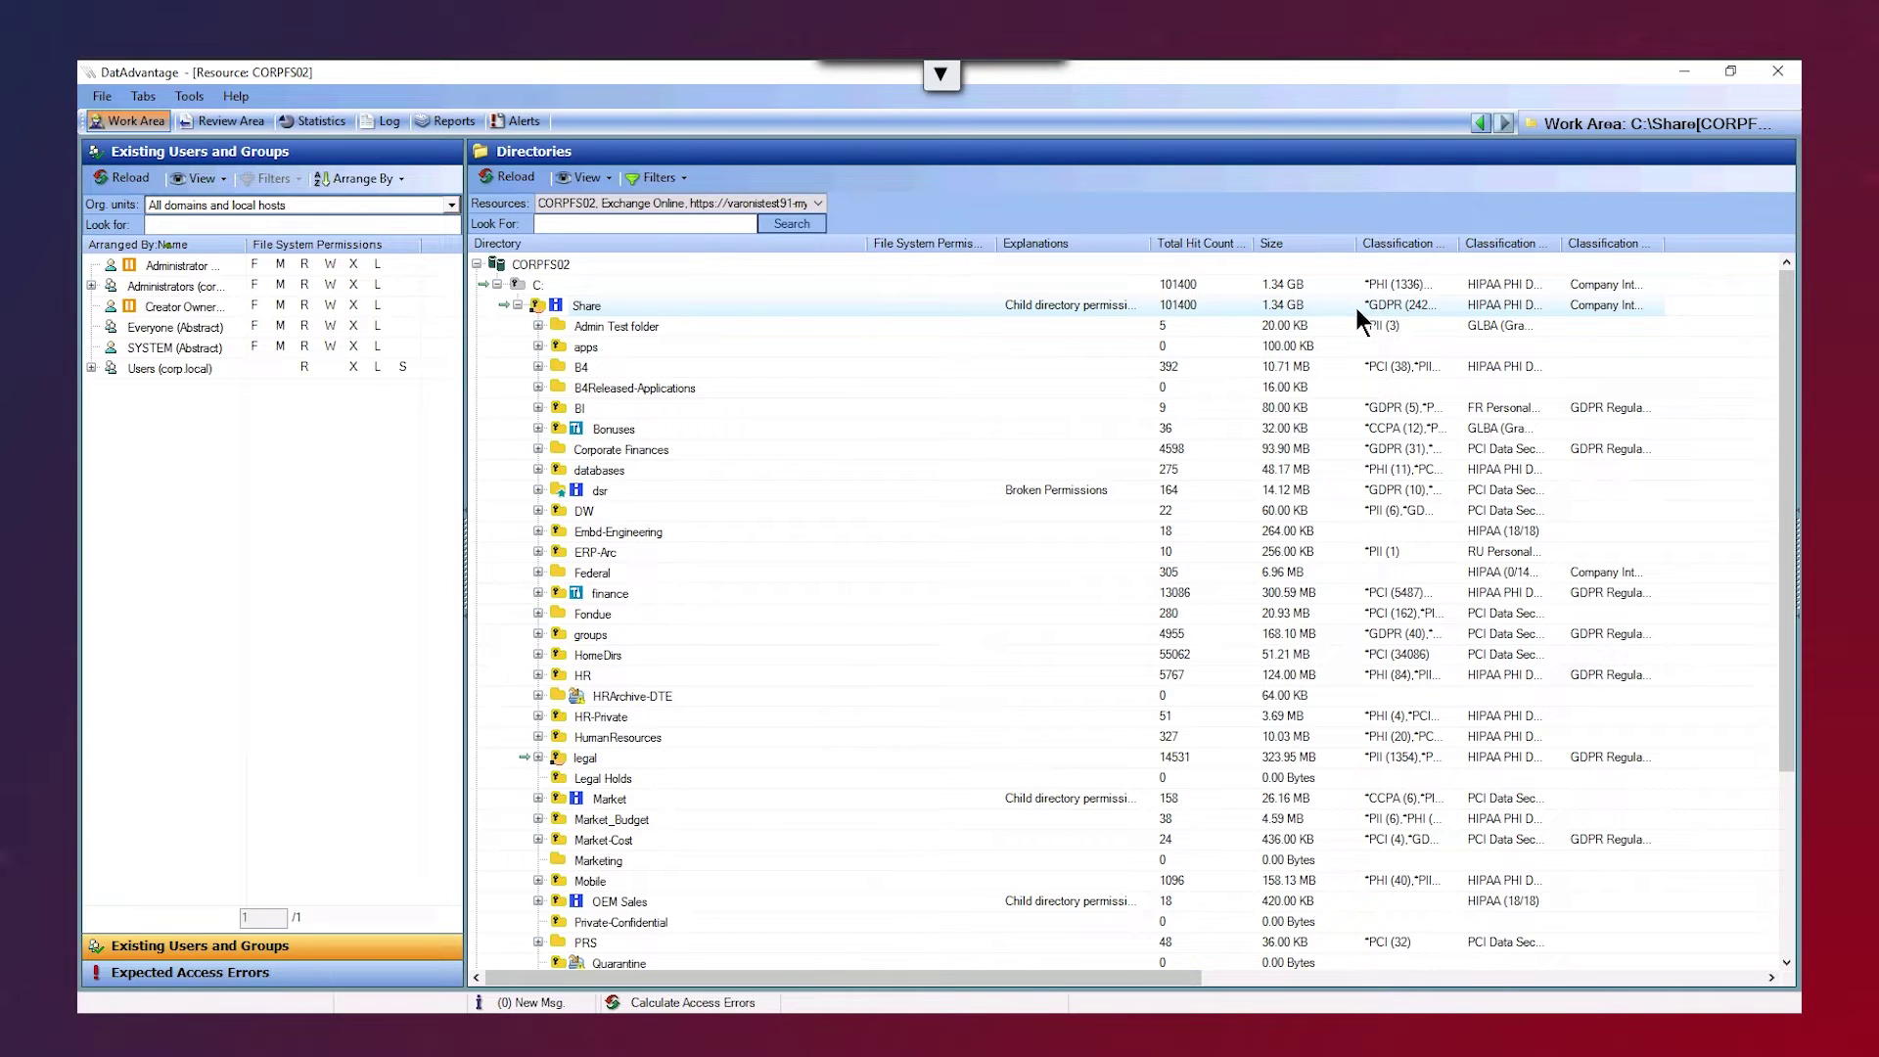
# - Show the finance folder's permissions and expand Group_Finance to list its member users
pyautogui.moveTo(613, 599)
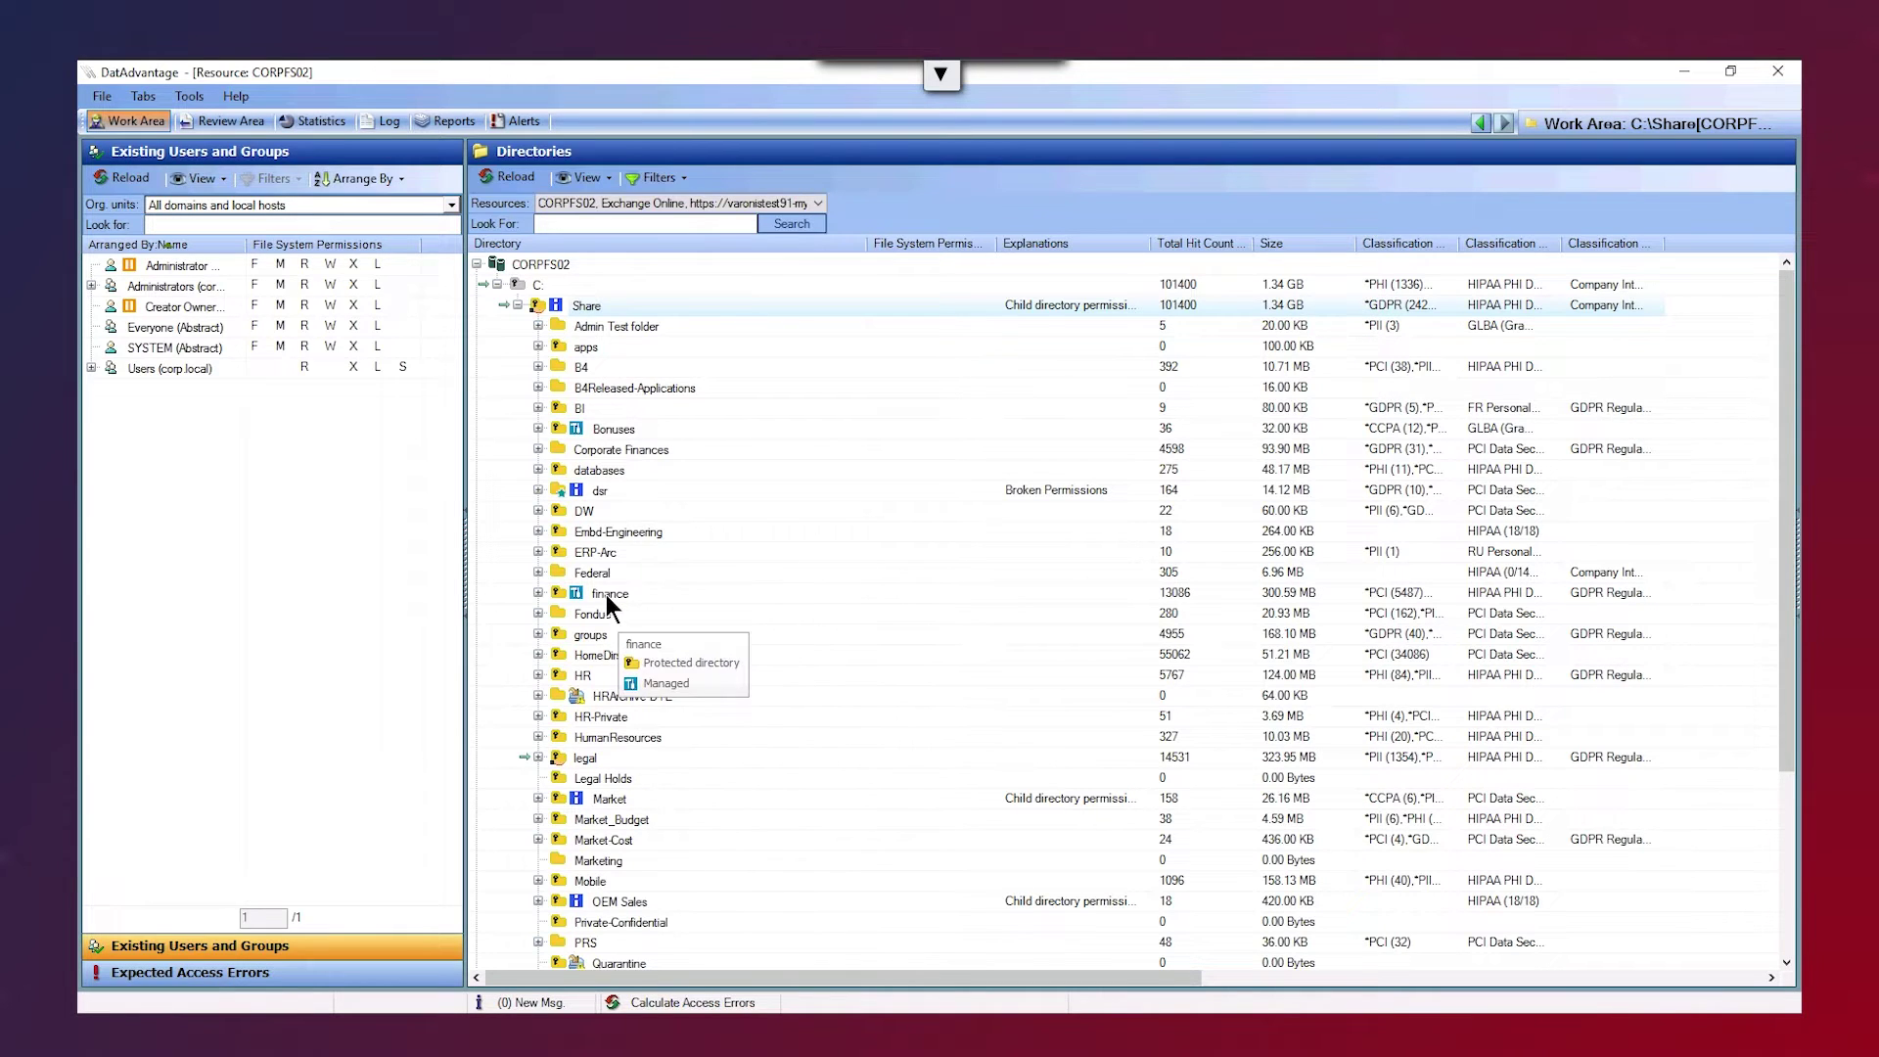
pyautogui.click(603, 591)
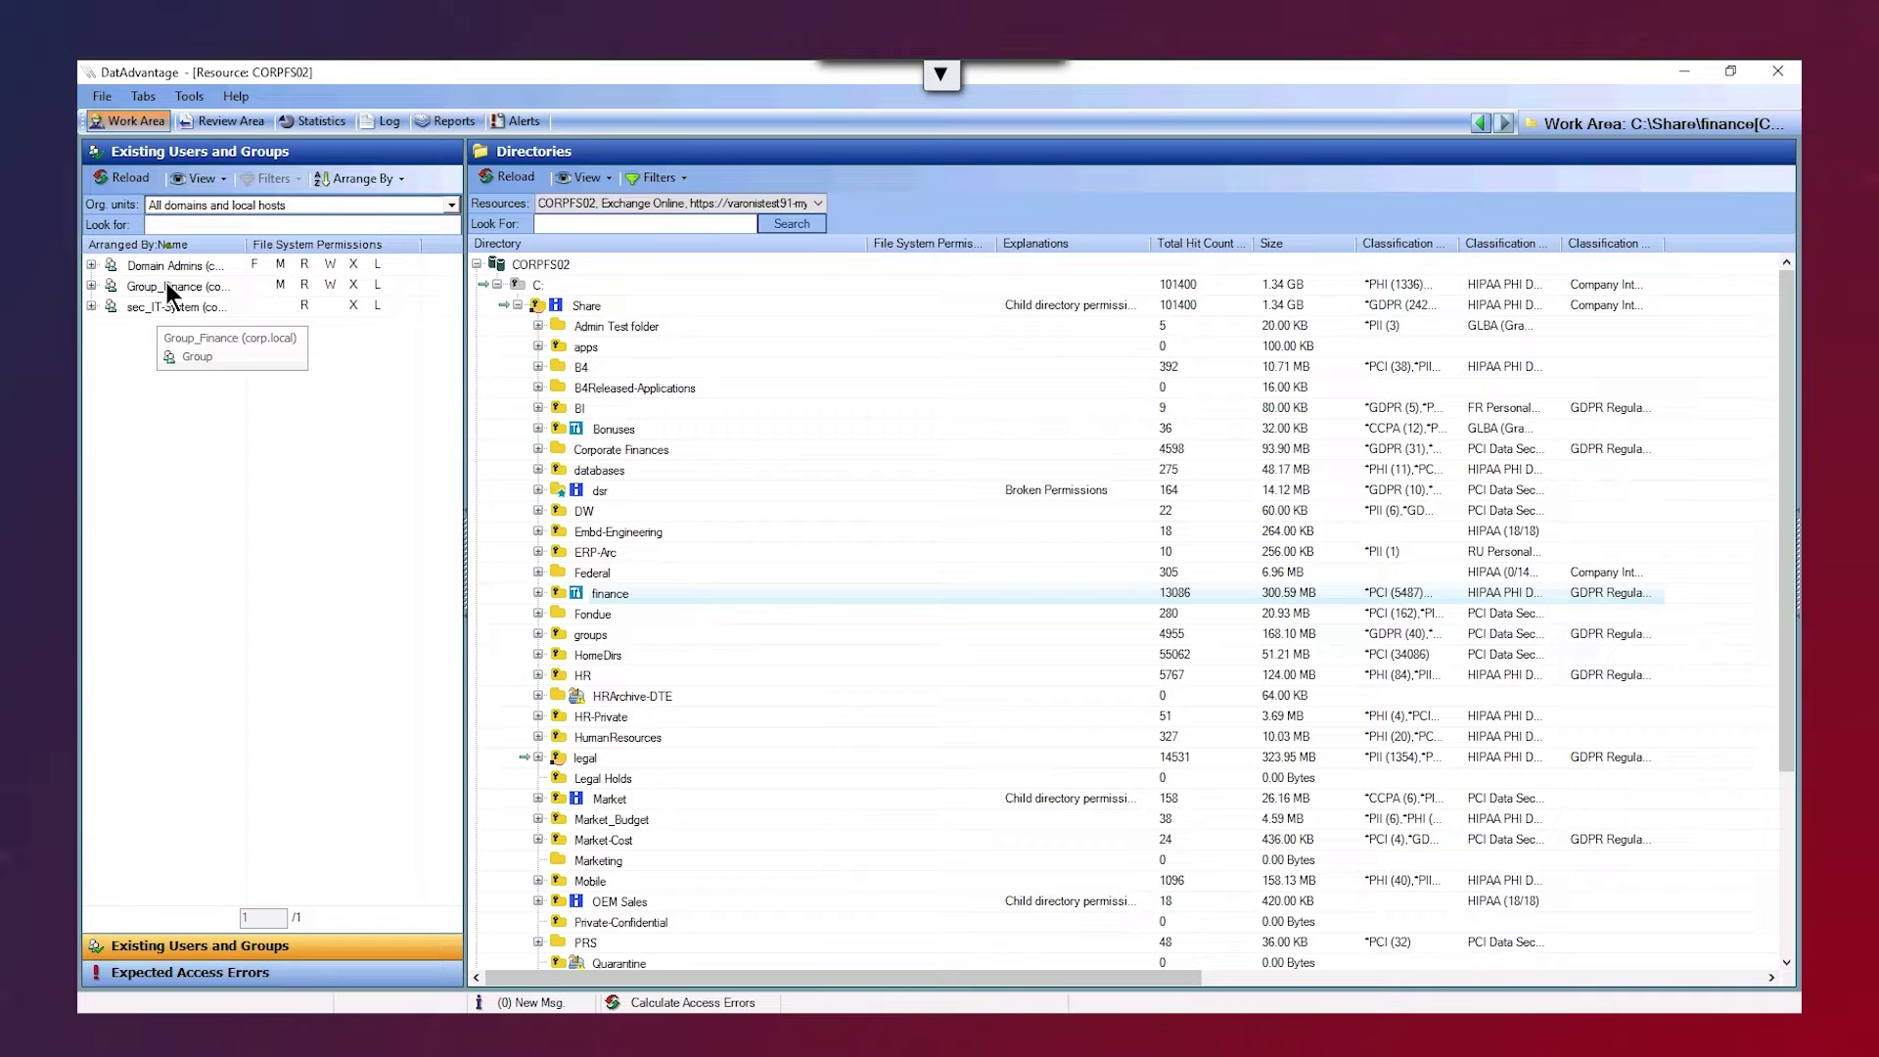
pyautogui.click(91, 284)
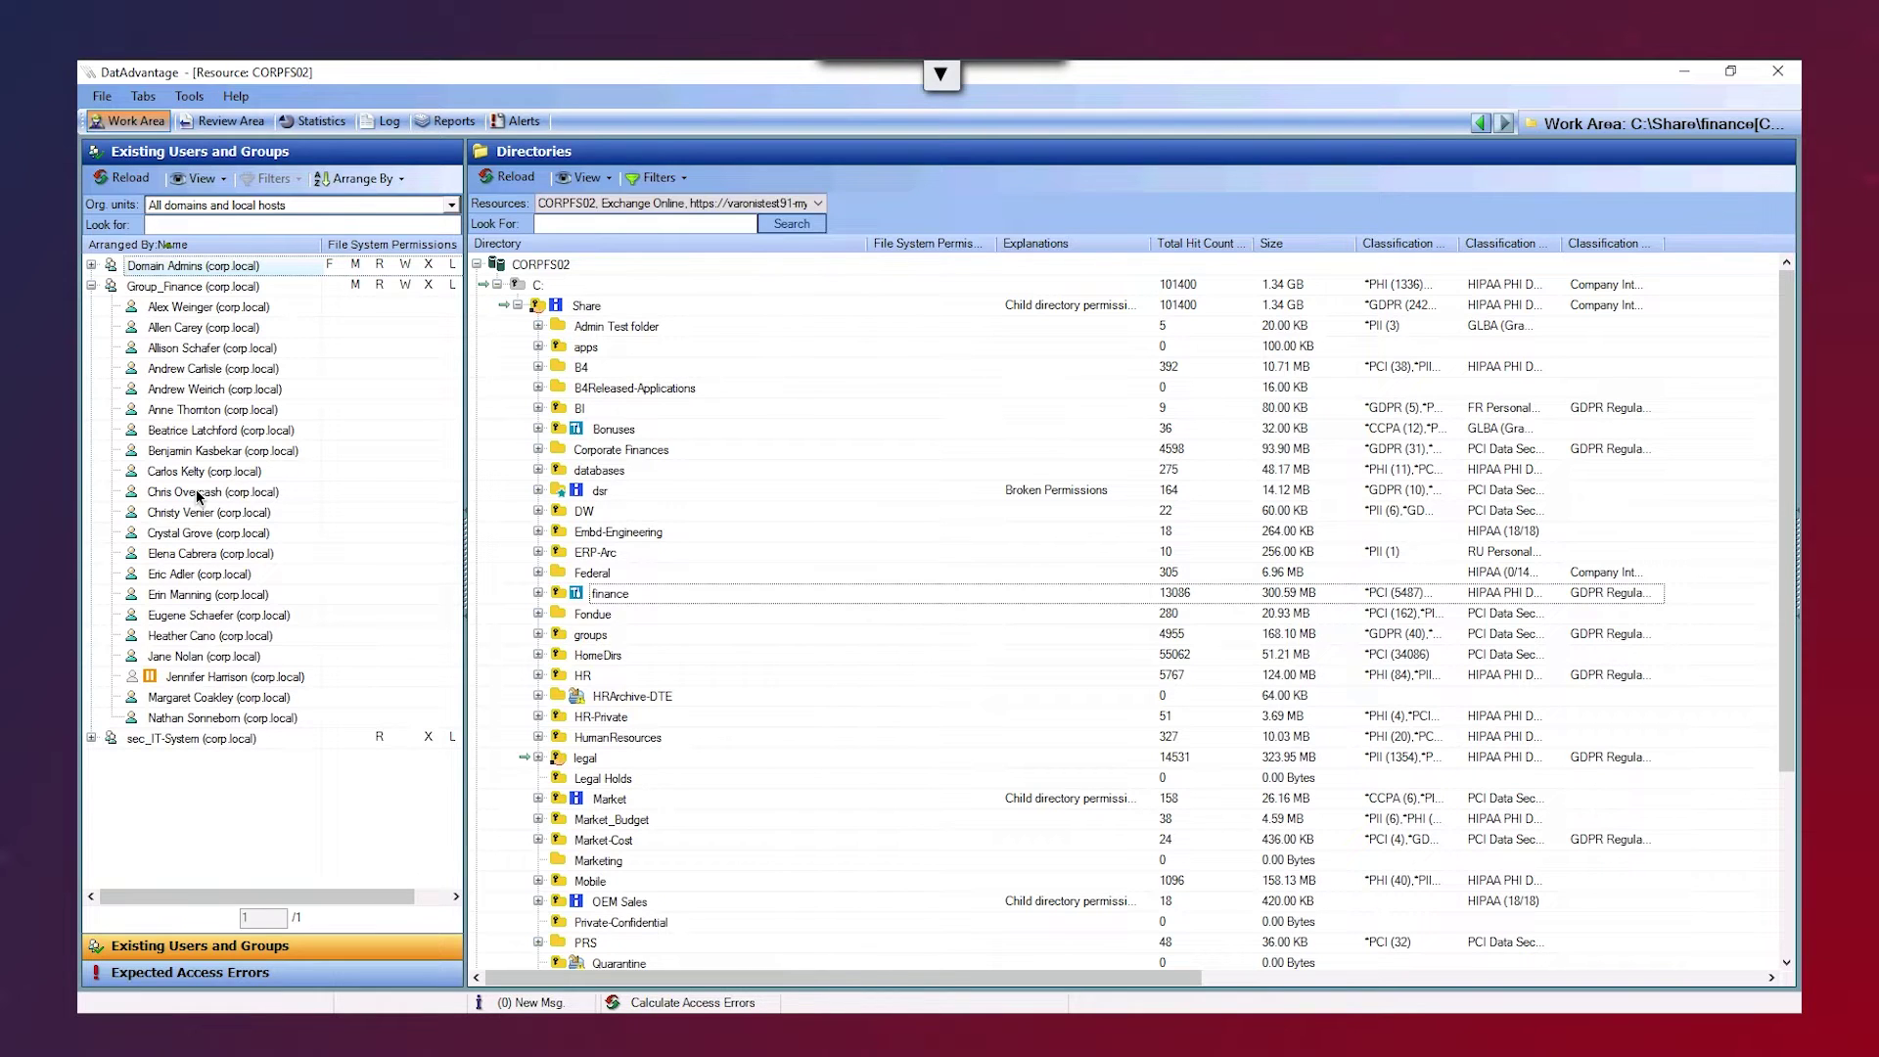
# - Search for a specific user by name and map their permissions across the CORPFS02 Share folders
pyautogui.click(263, 228)
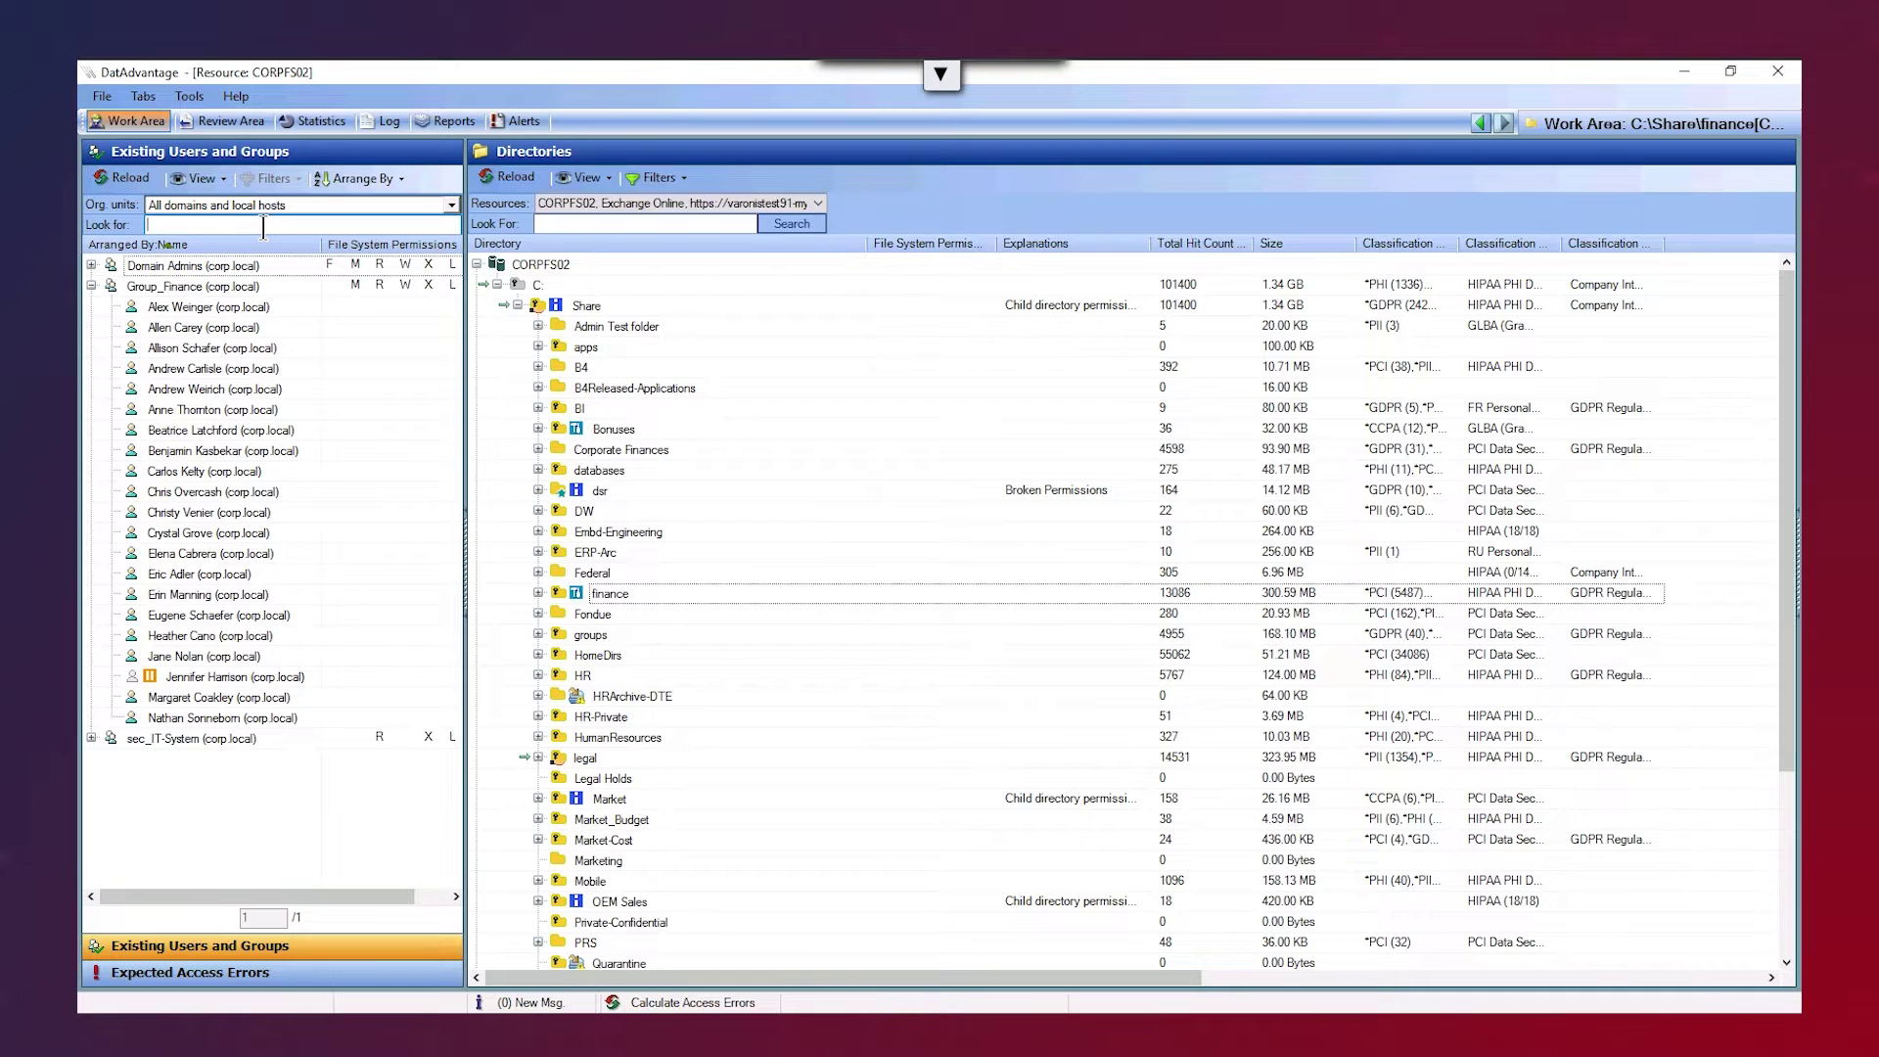
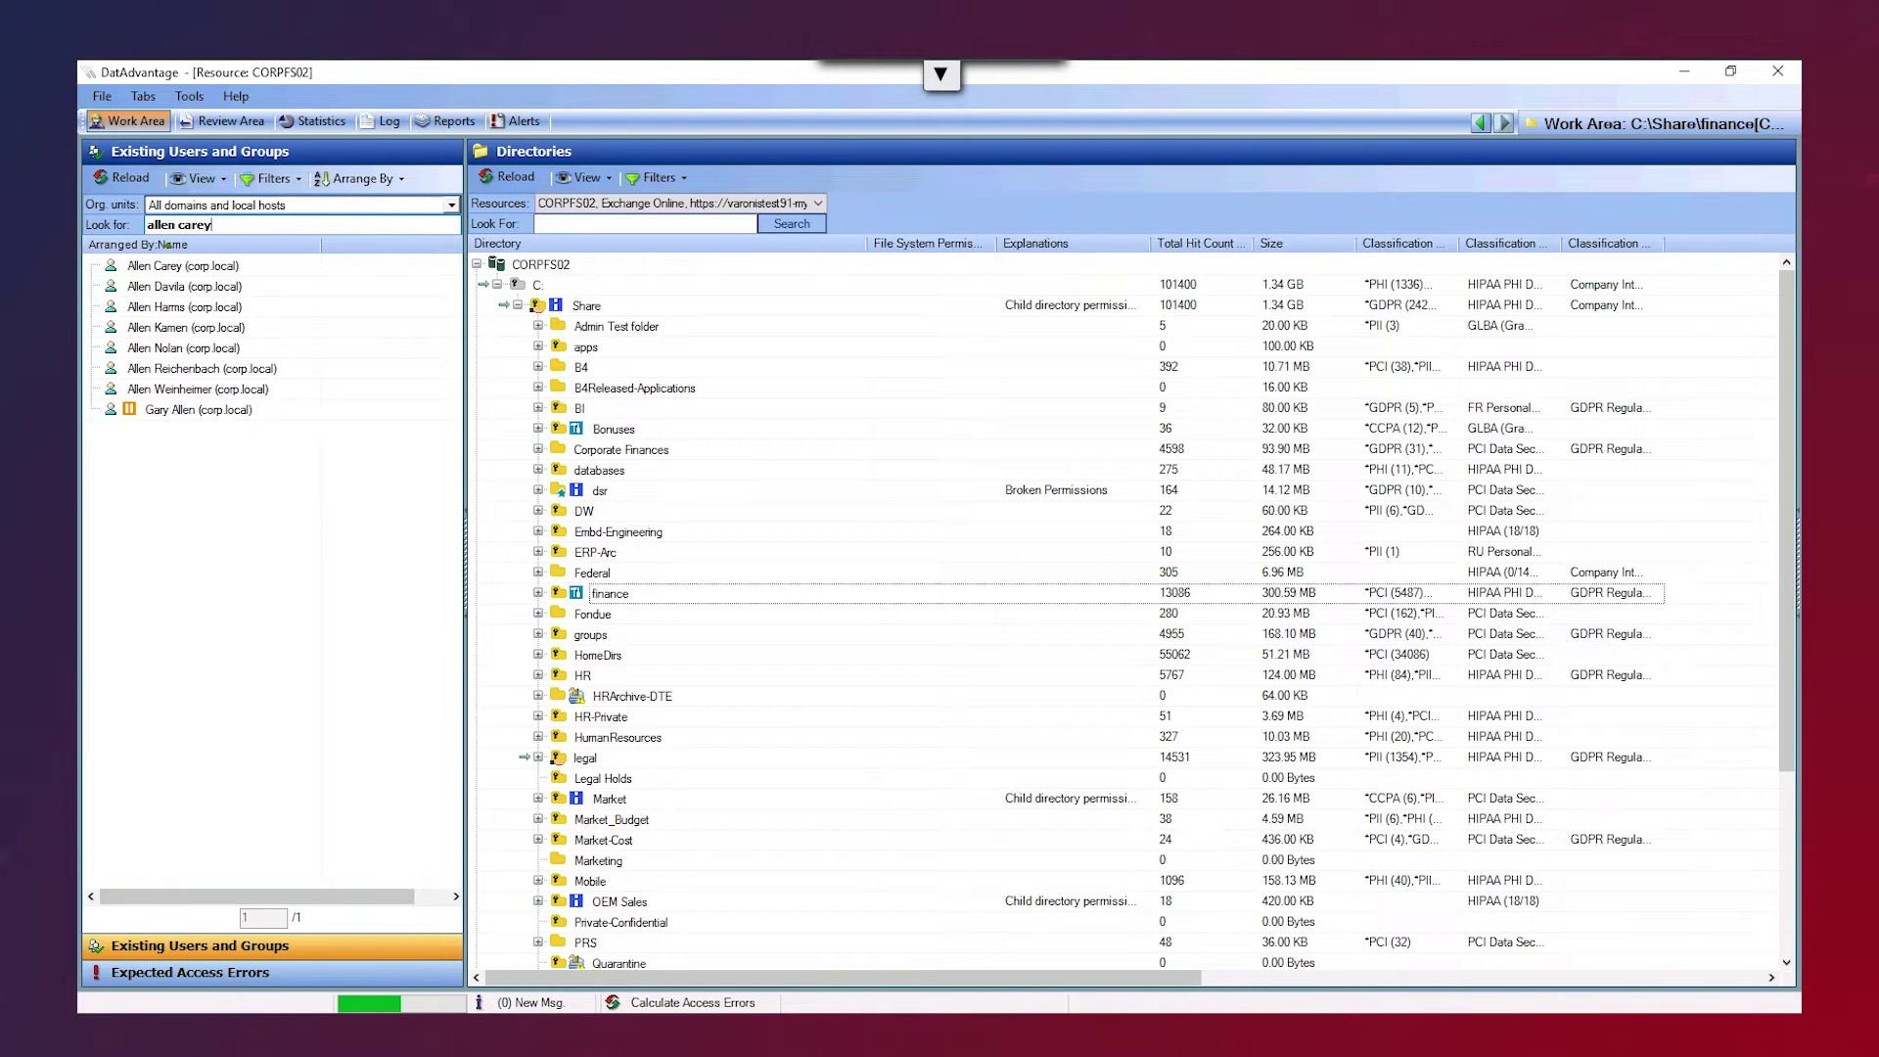
pyautogui.click(167, 267)
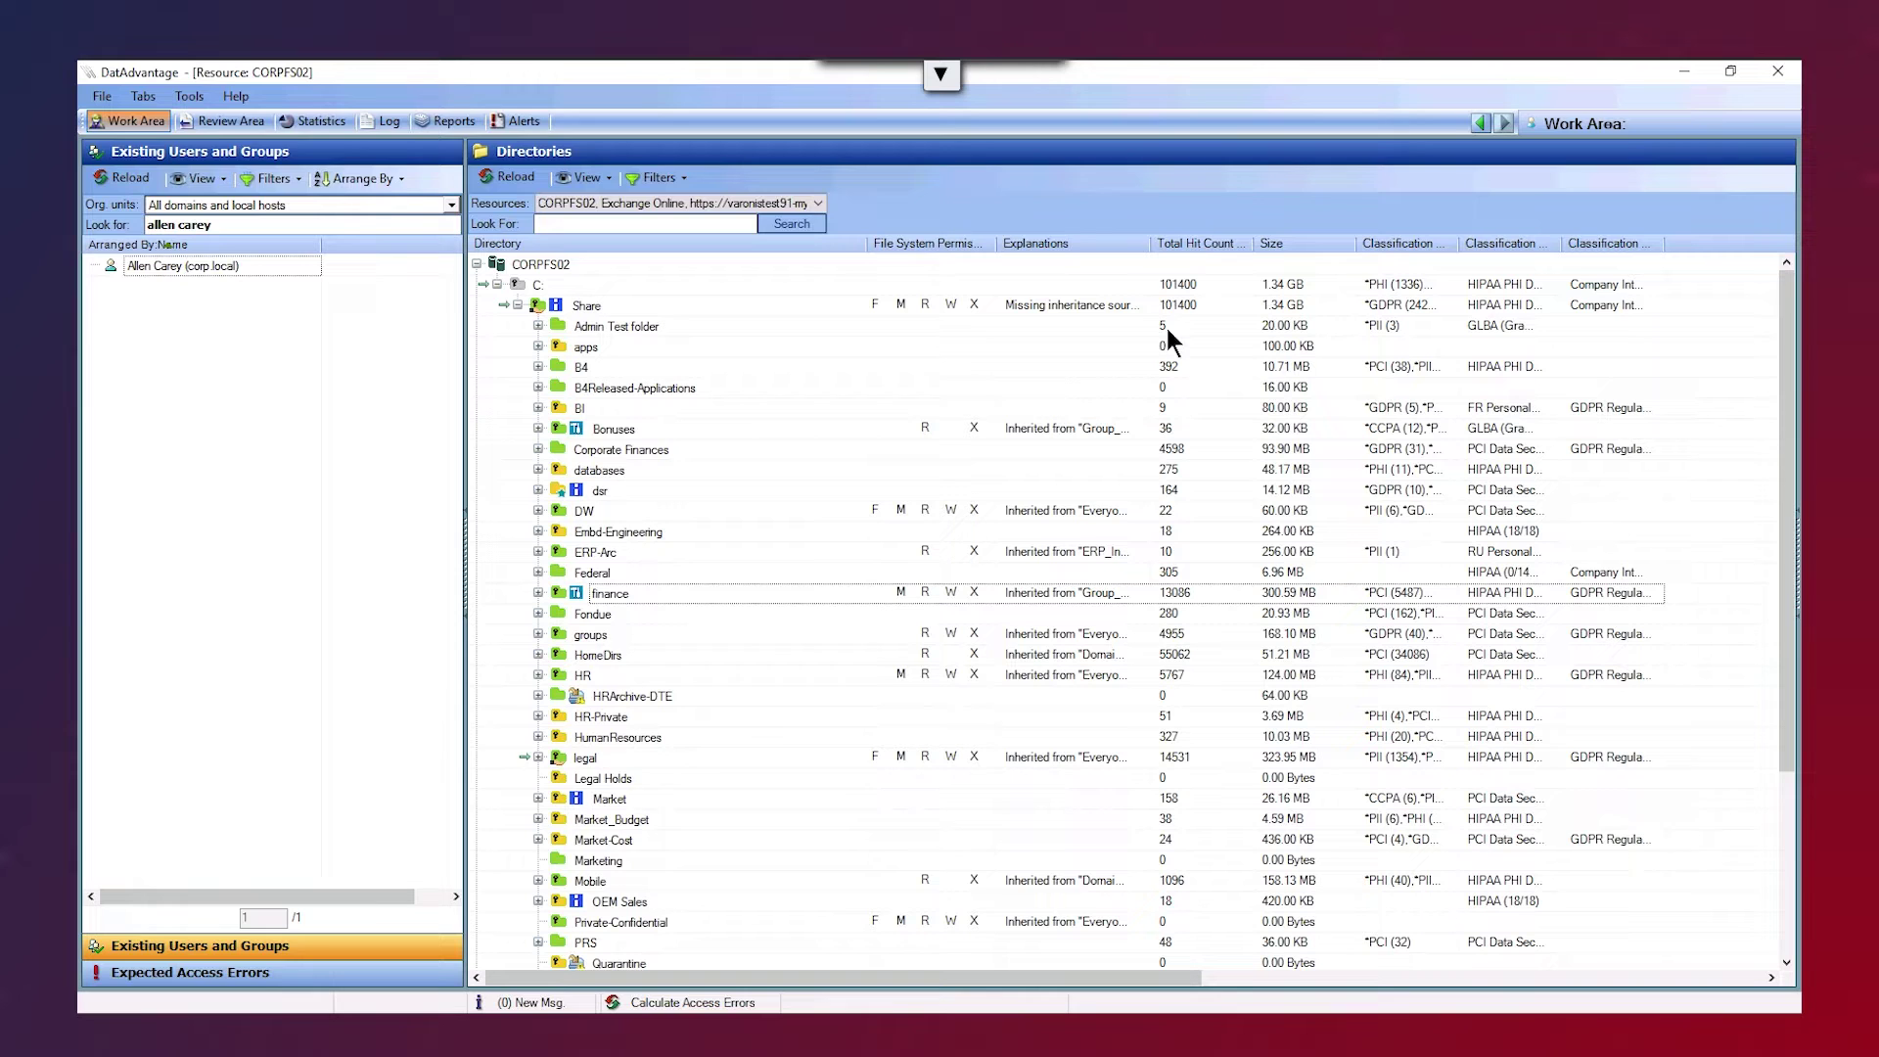
# - Select the legal folder to list Administrator, Administrators and Everyone (Abstract) permissions
pyautogui.click(585, 757)
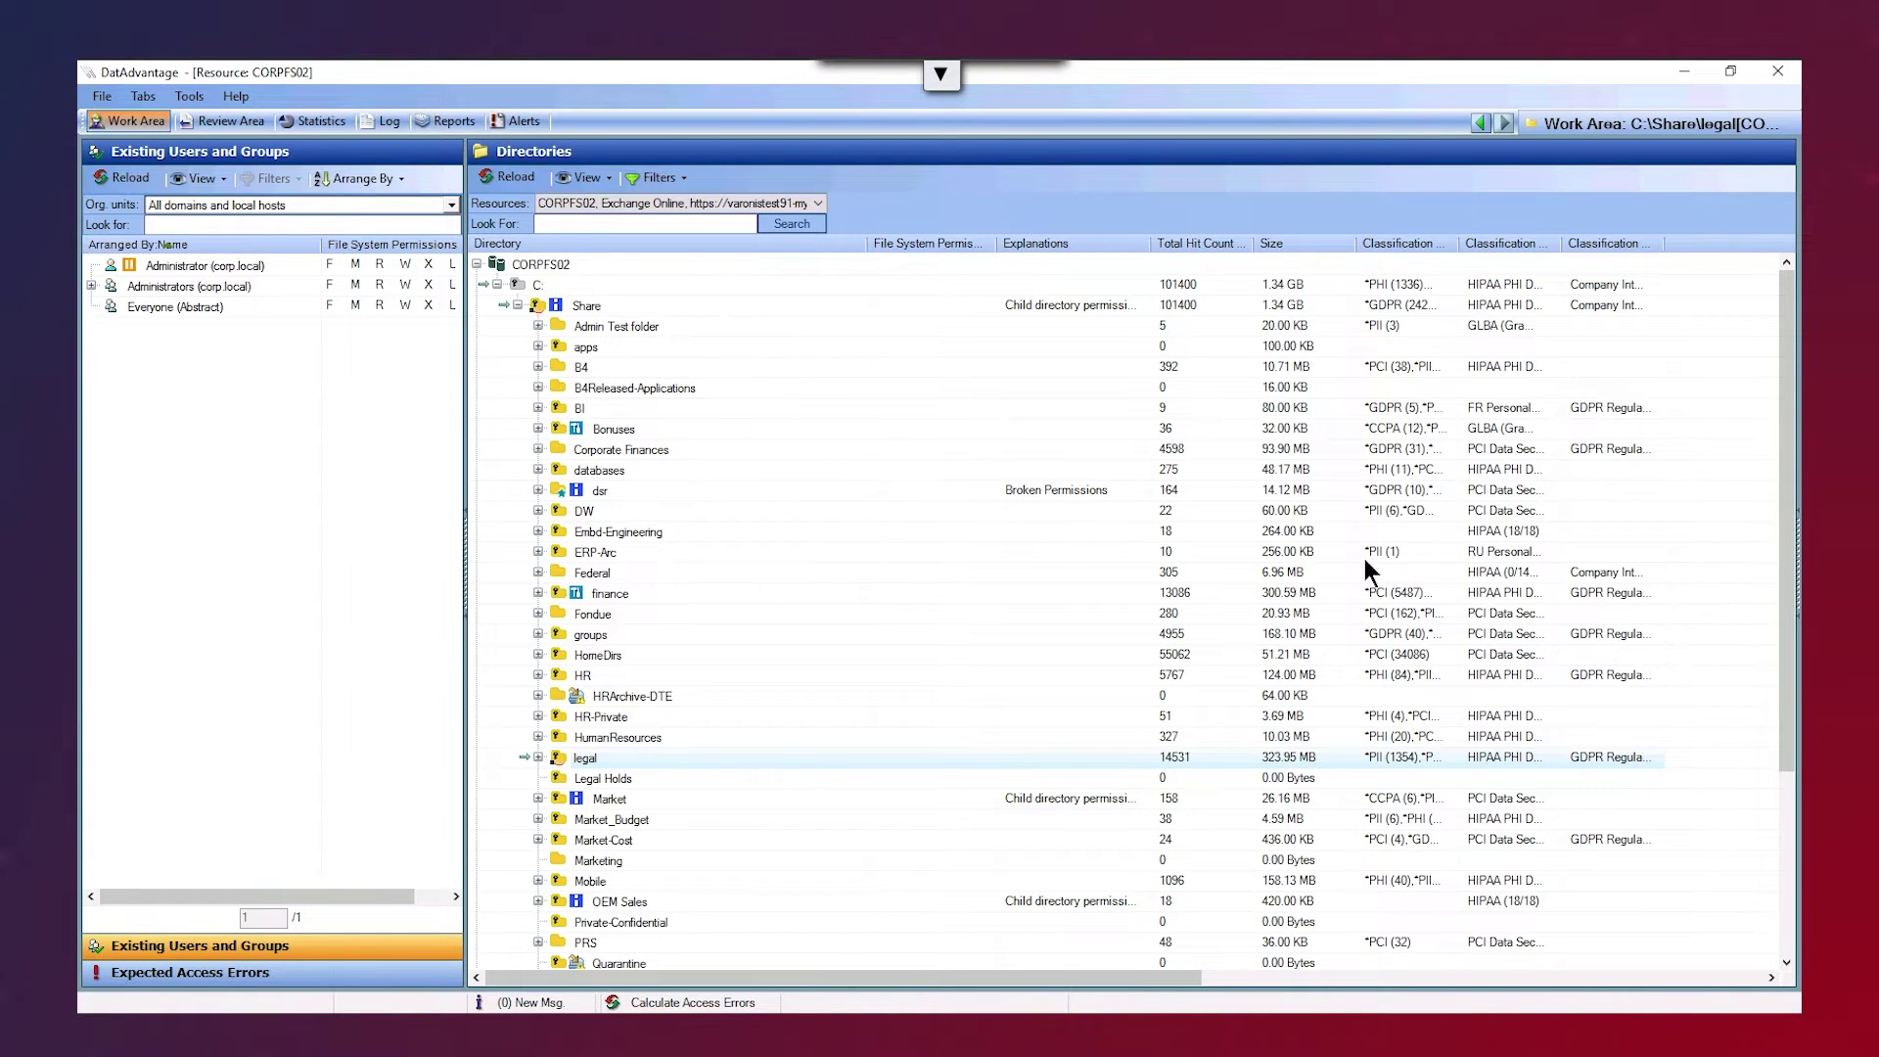
# - In Recommended Users and Groups, mark Everyone (Abstract) for permission removal on the legal folder
pyautogui.click(1797, 567)
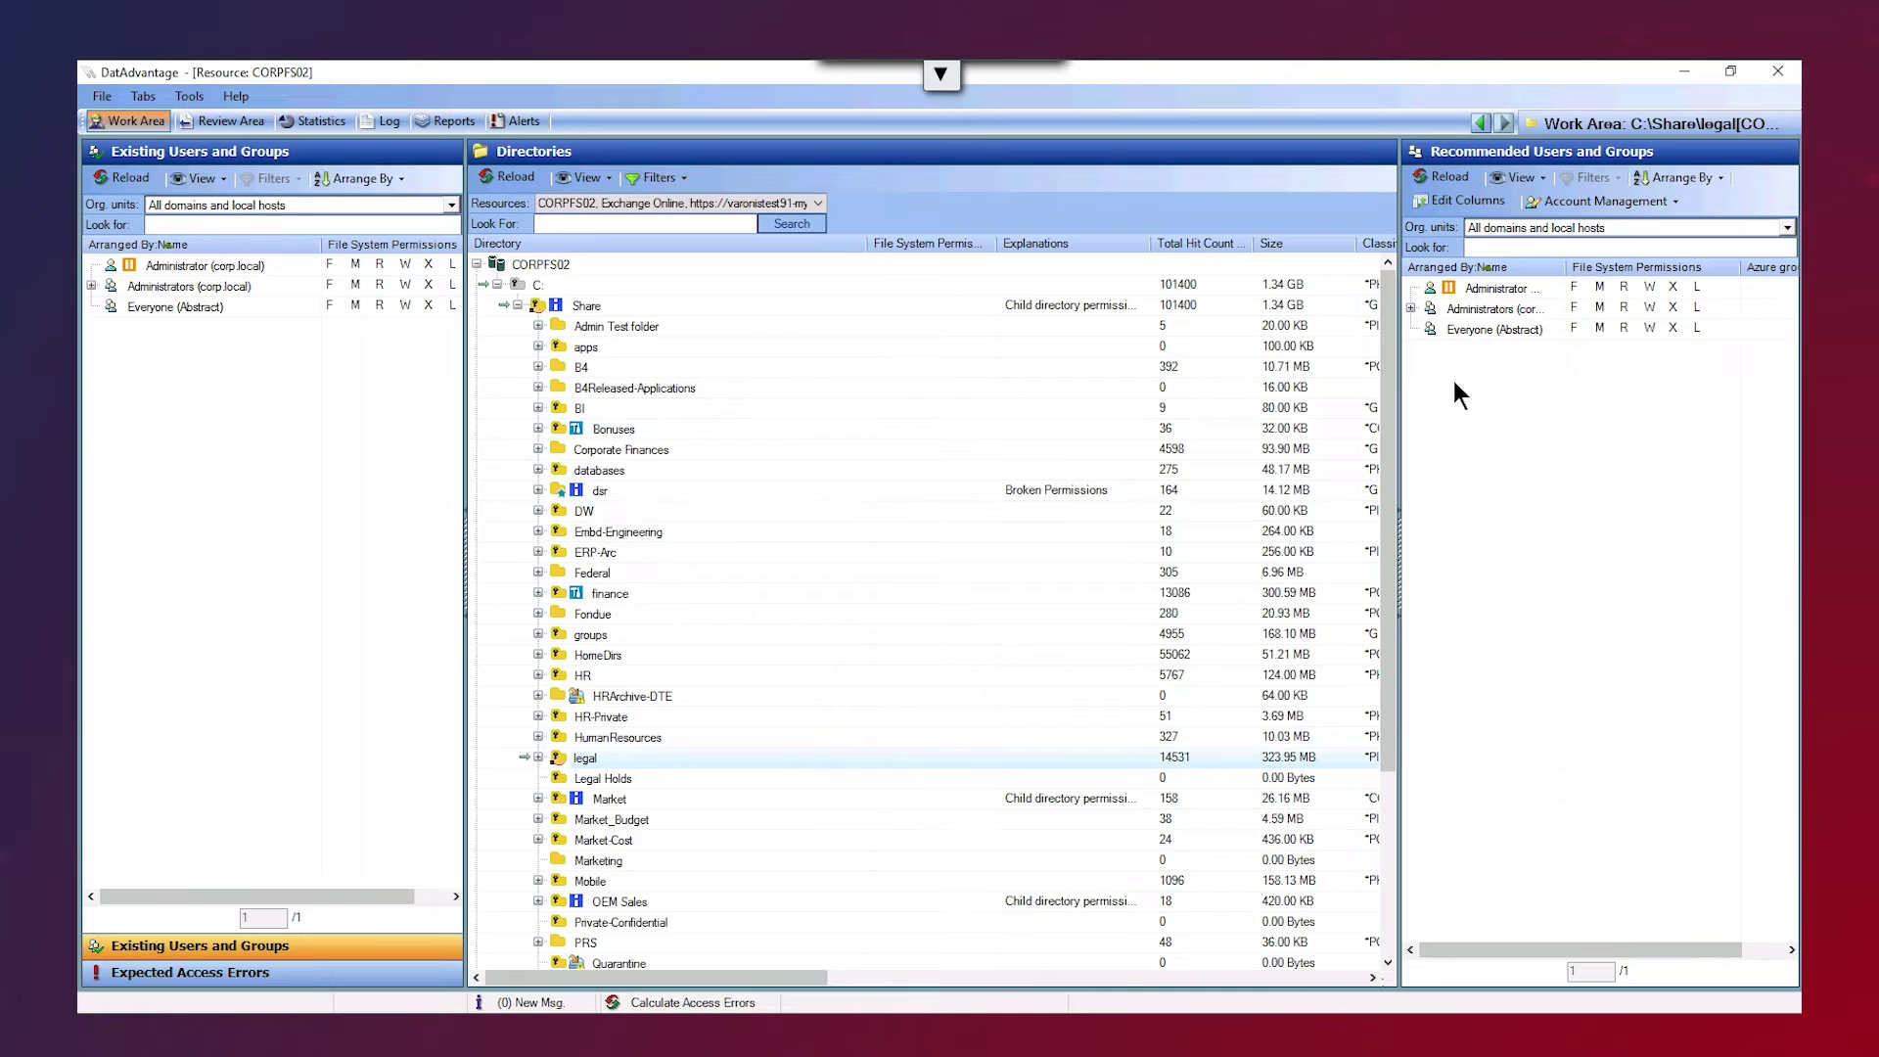
pyautogui.click(1469, 329)
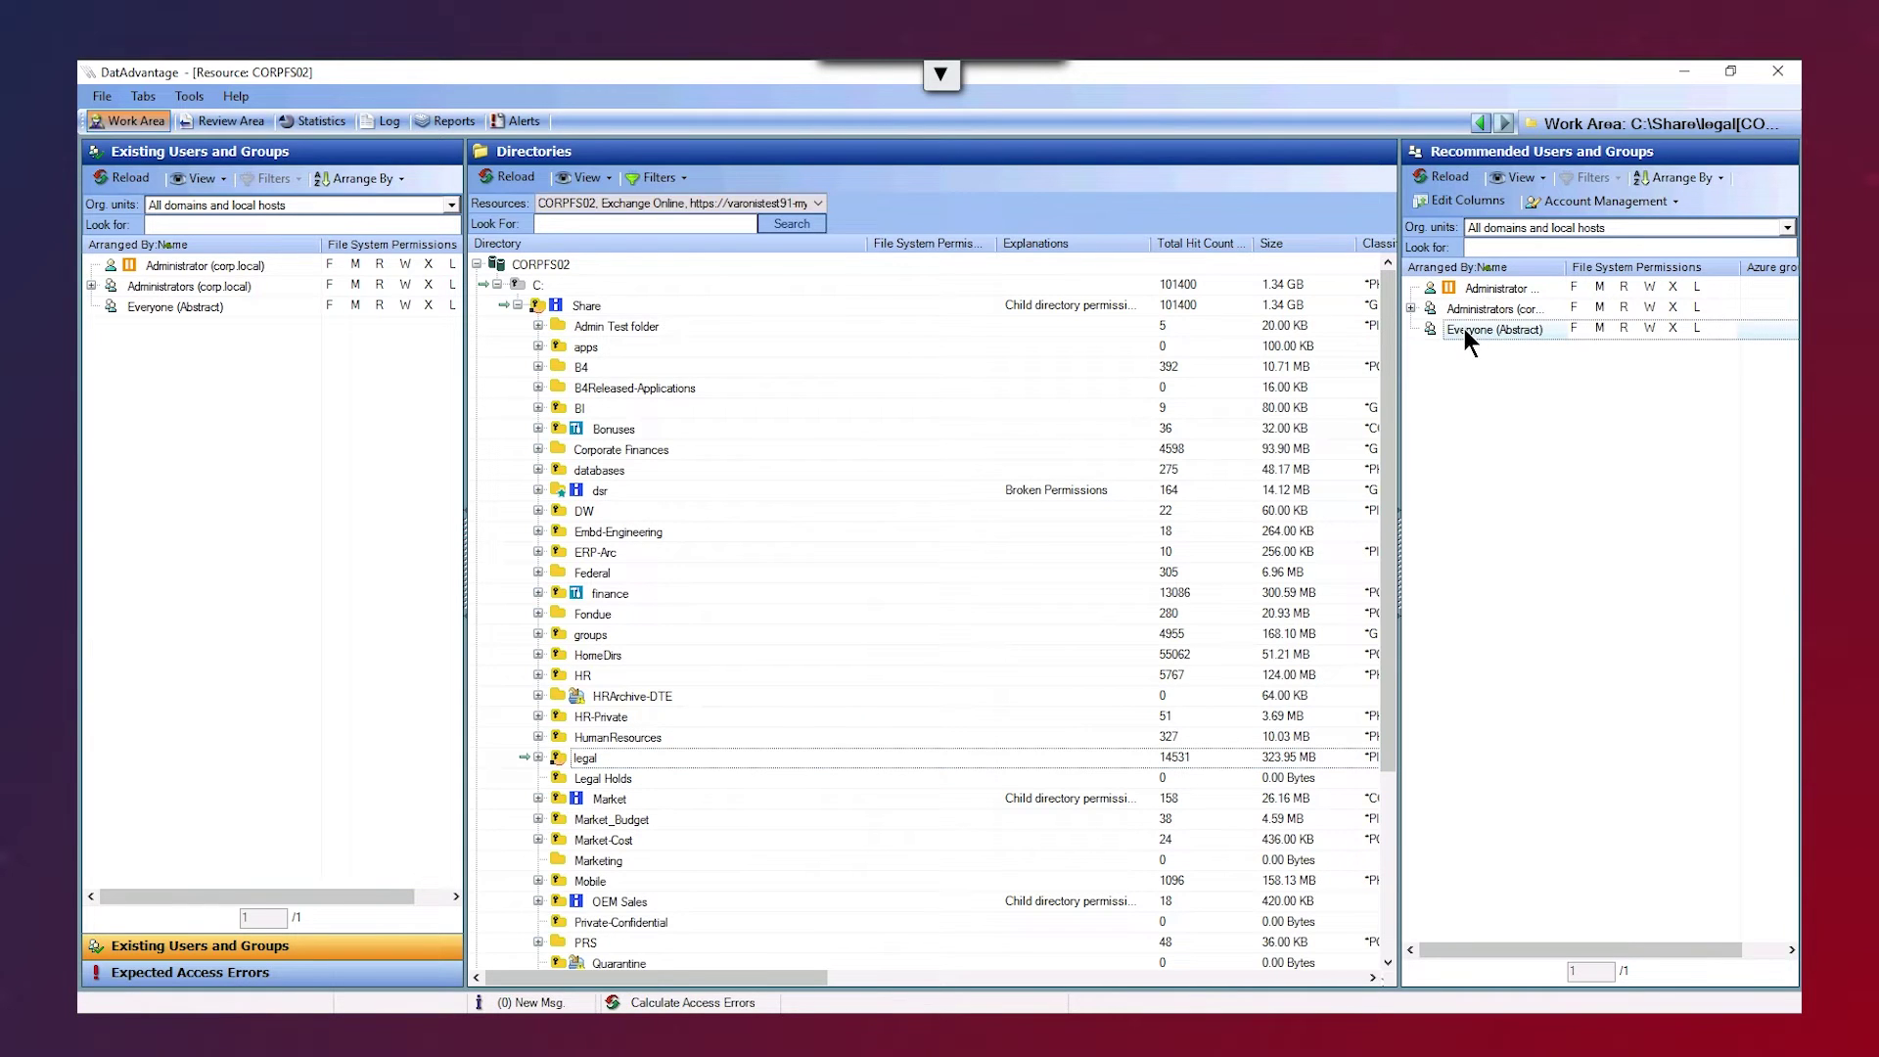
pyautogui.rightClick(1464, 329)
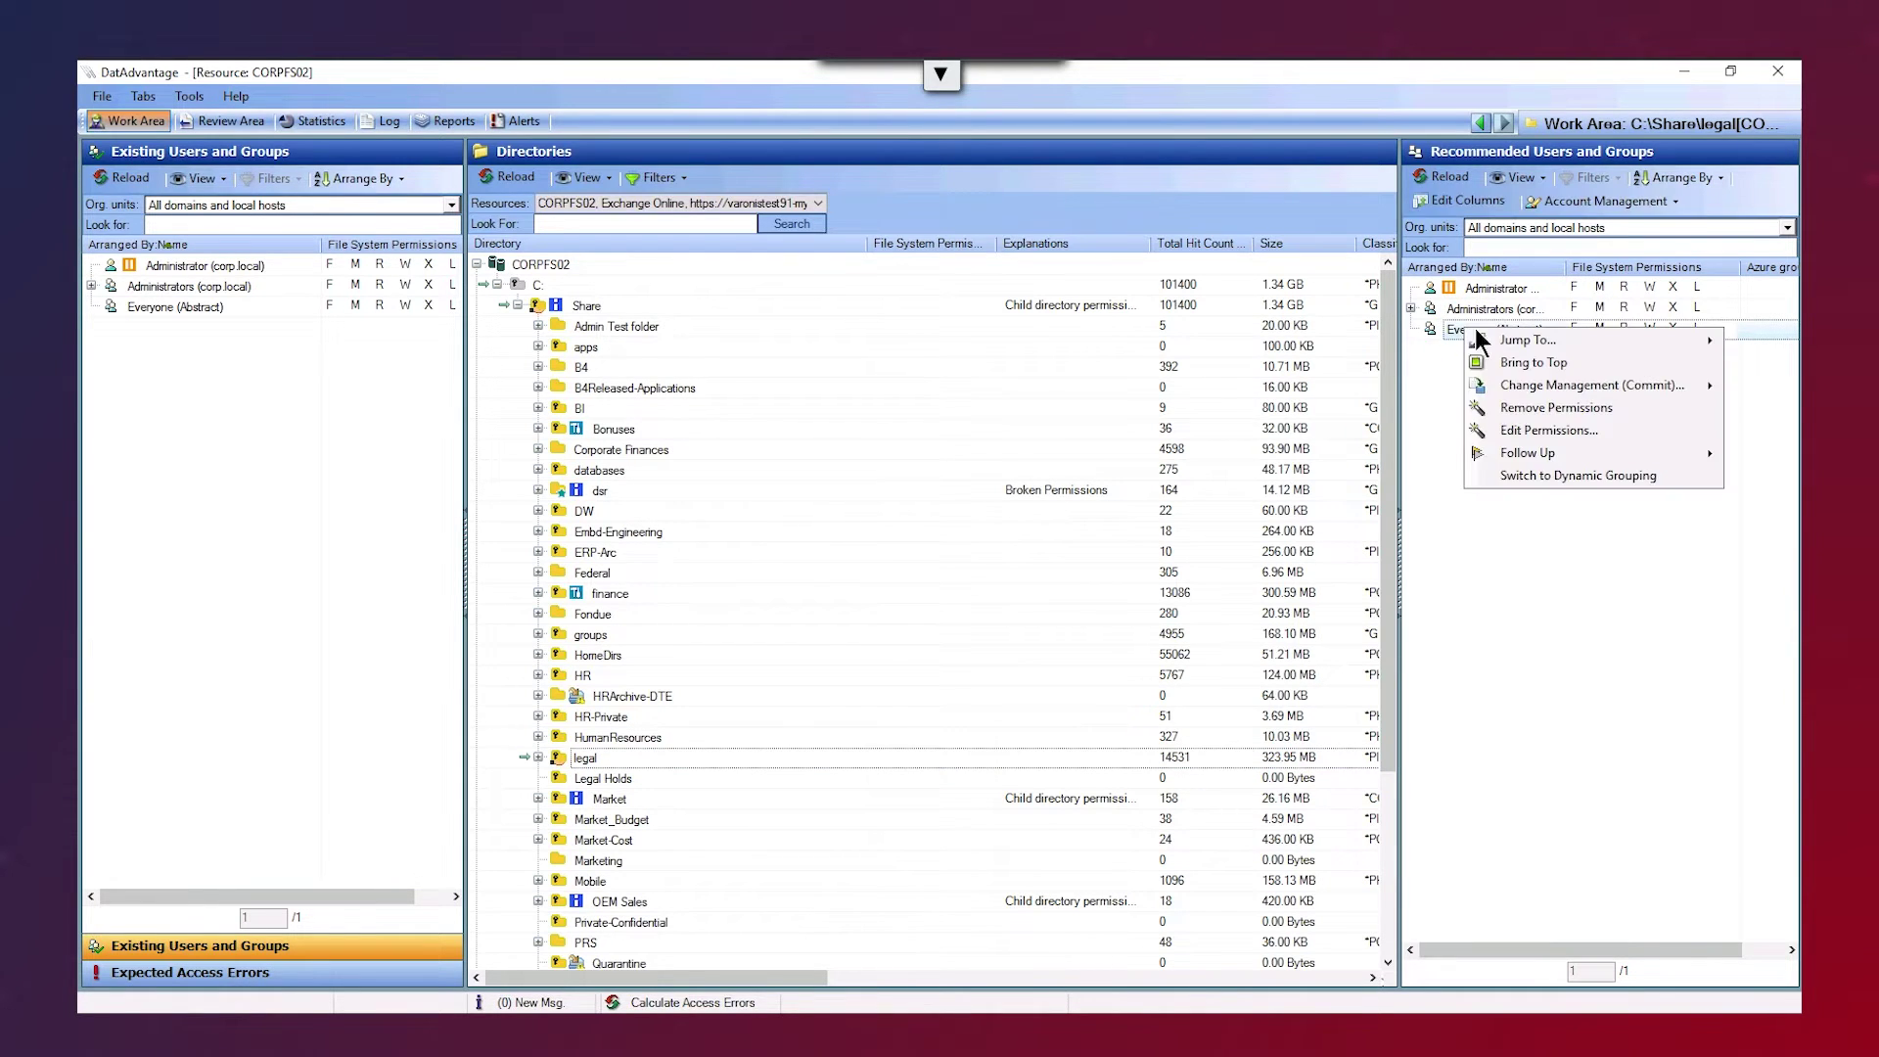
pyautogui.moveTo(1500, 340)
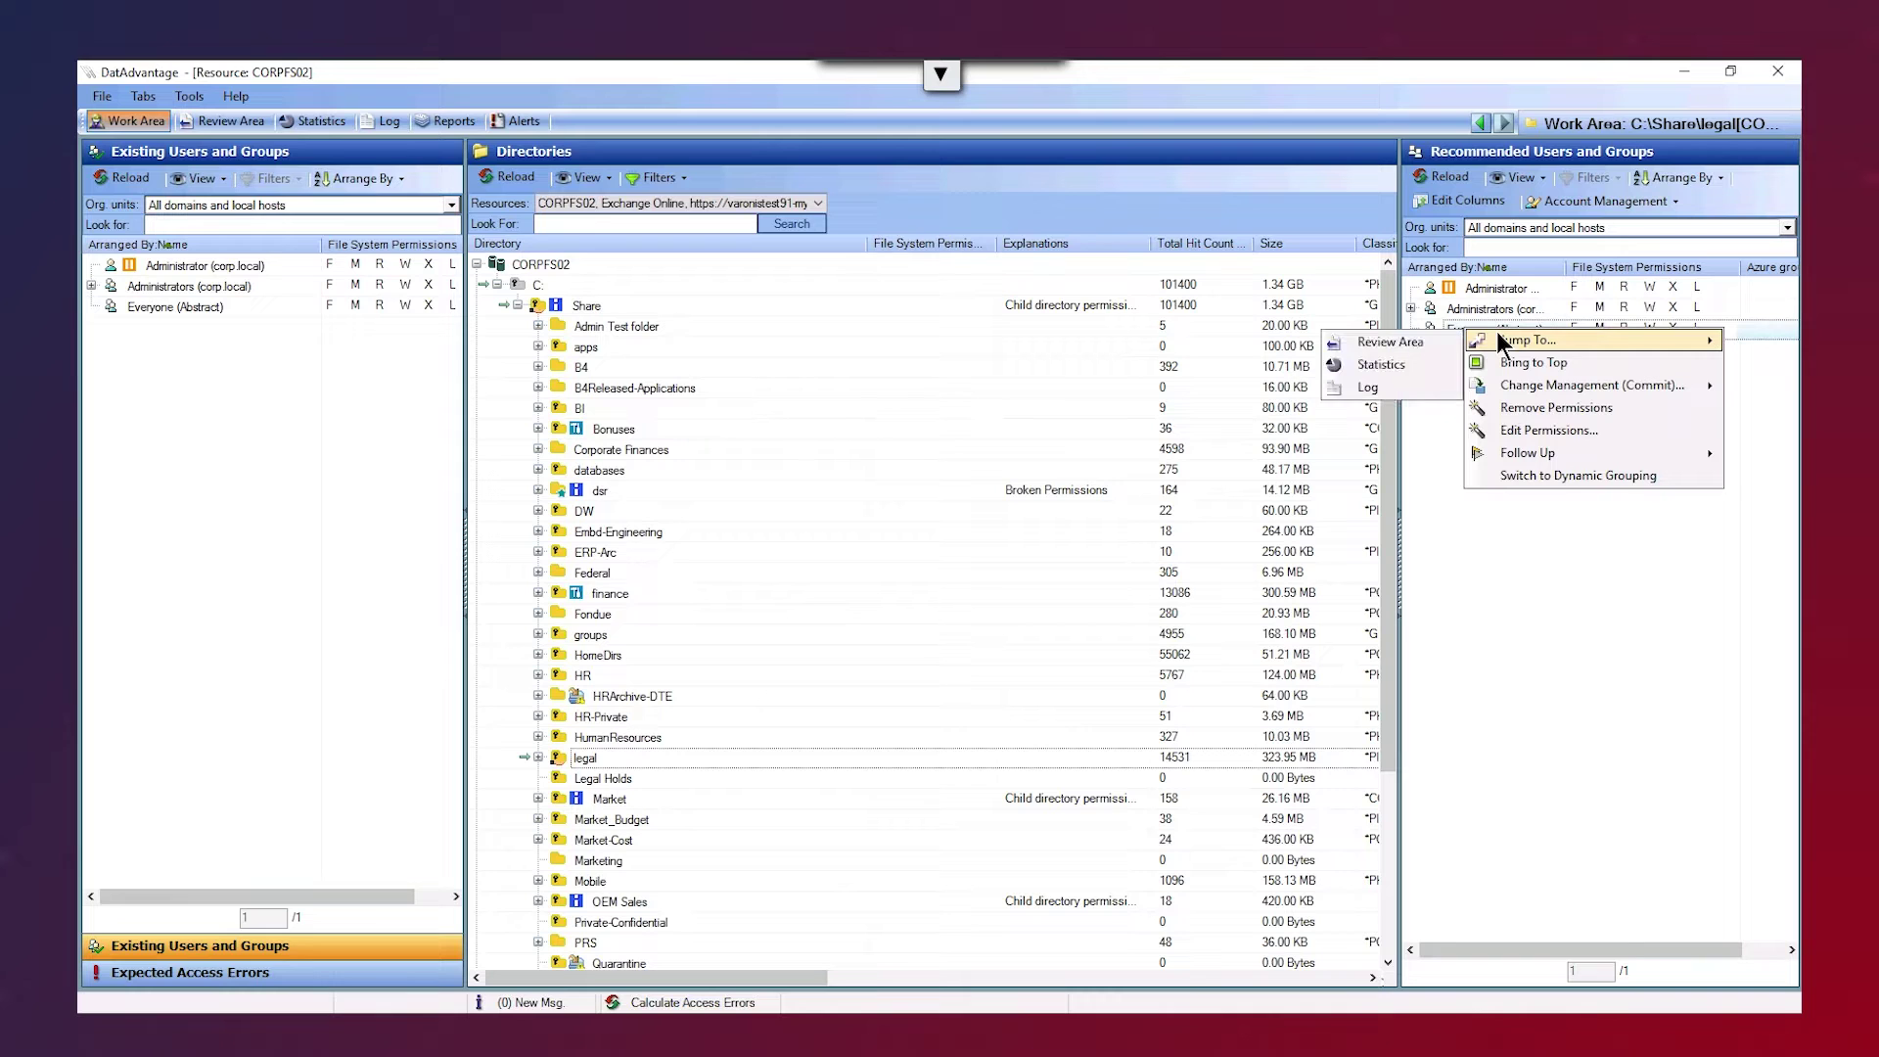
pyautogui.click(1516, 405)
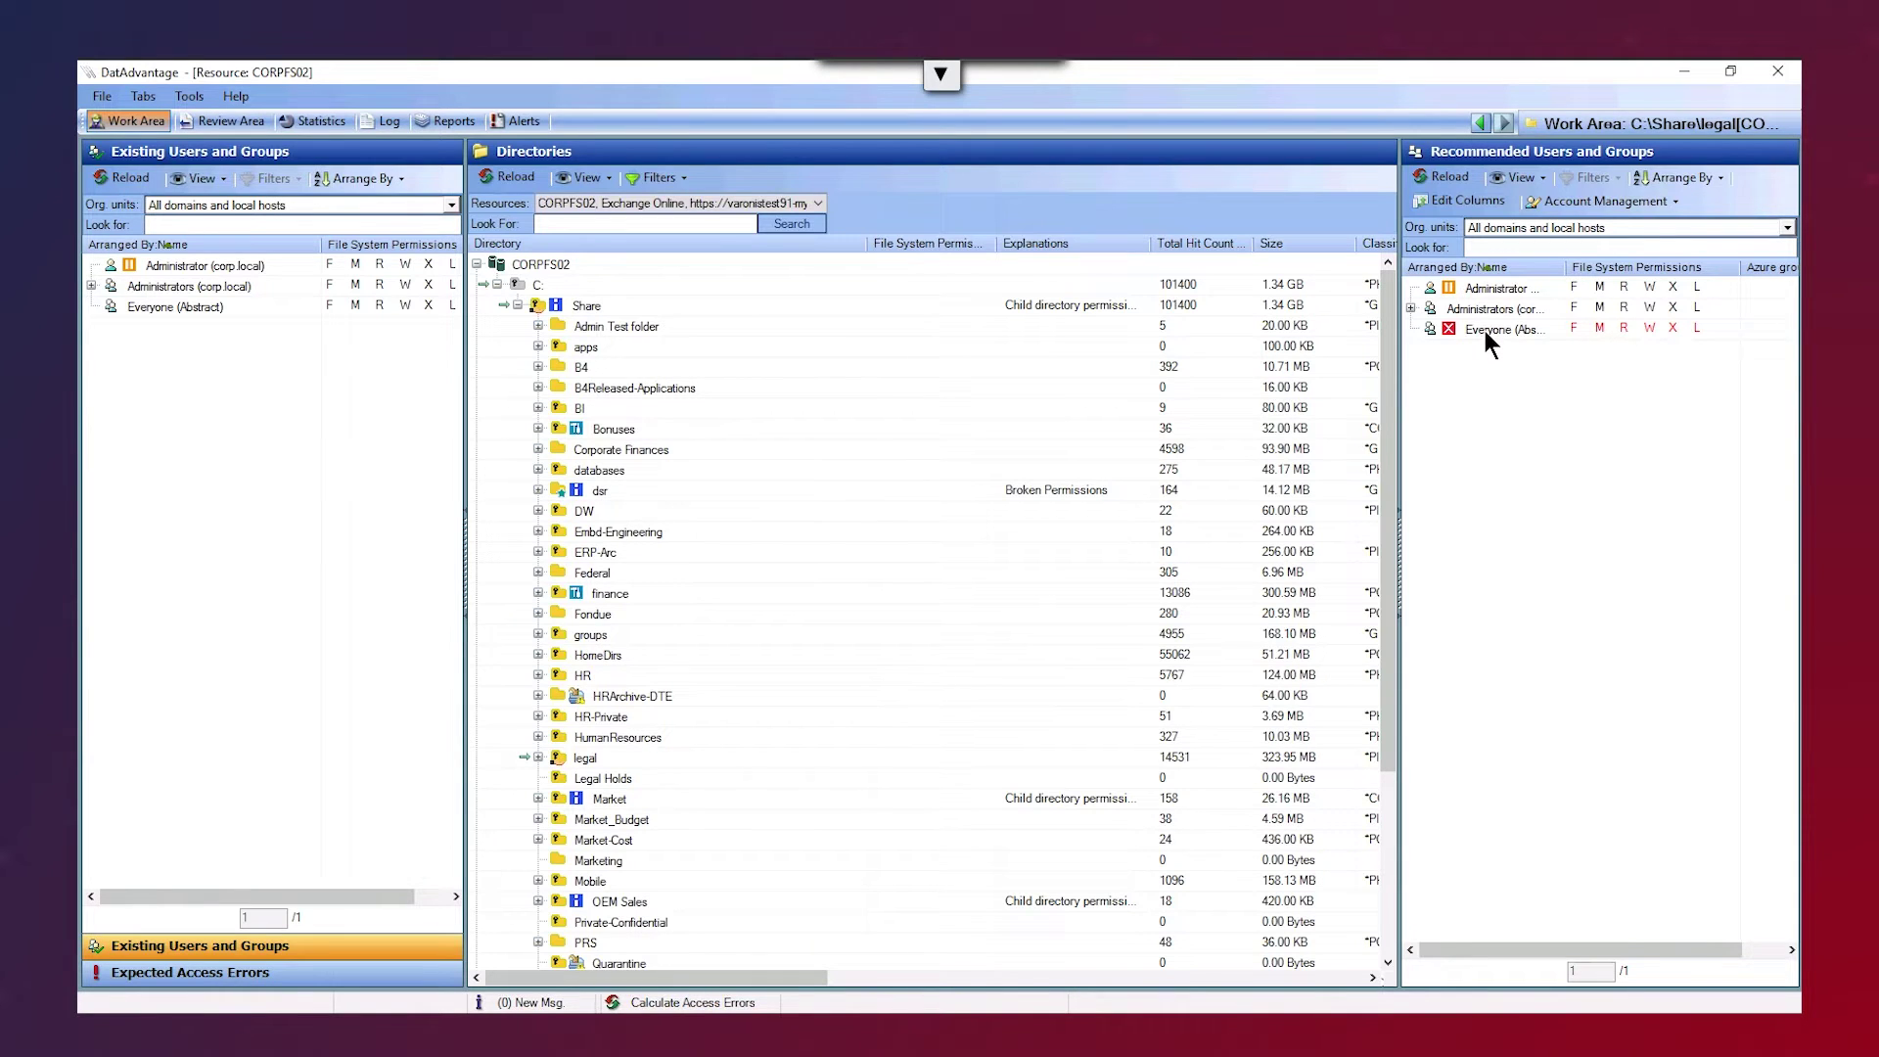
# - Calculate expected access errors for removing Everyone from the legal folder
pyautogui.click(717, 1004)
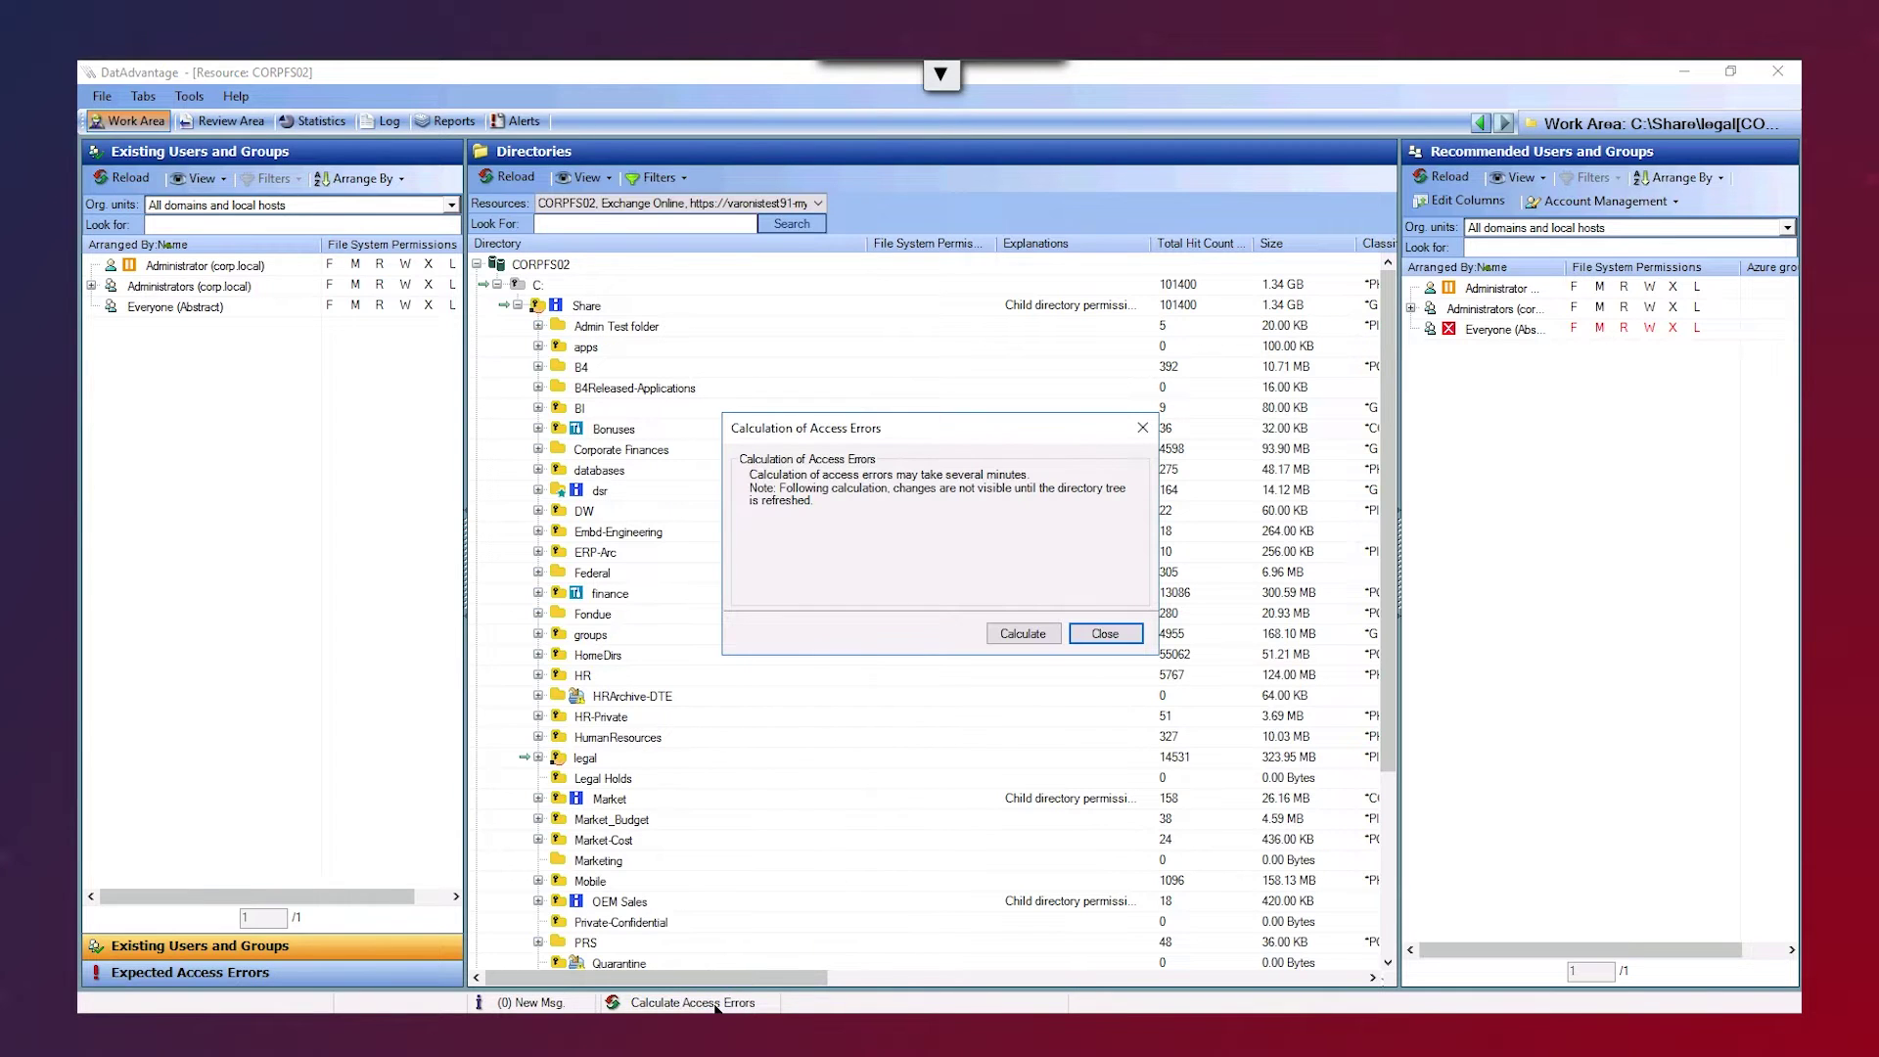
pyautogui.click(1027, 634)
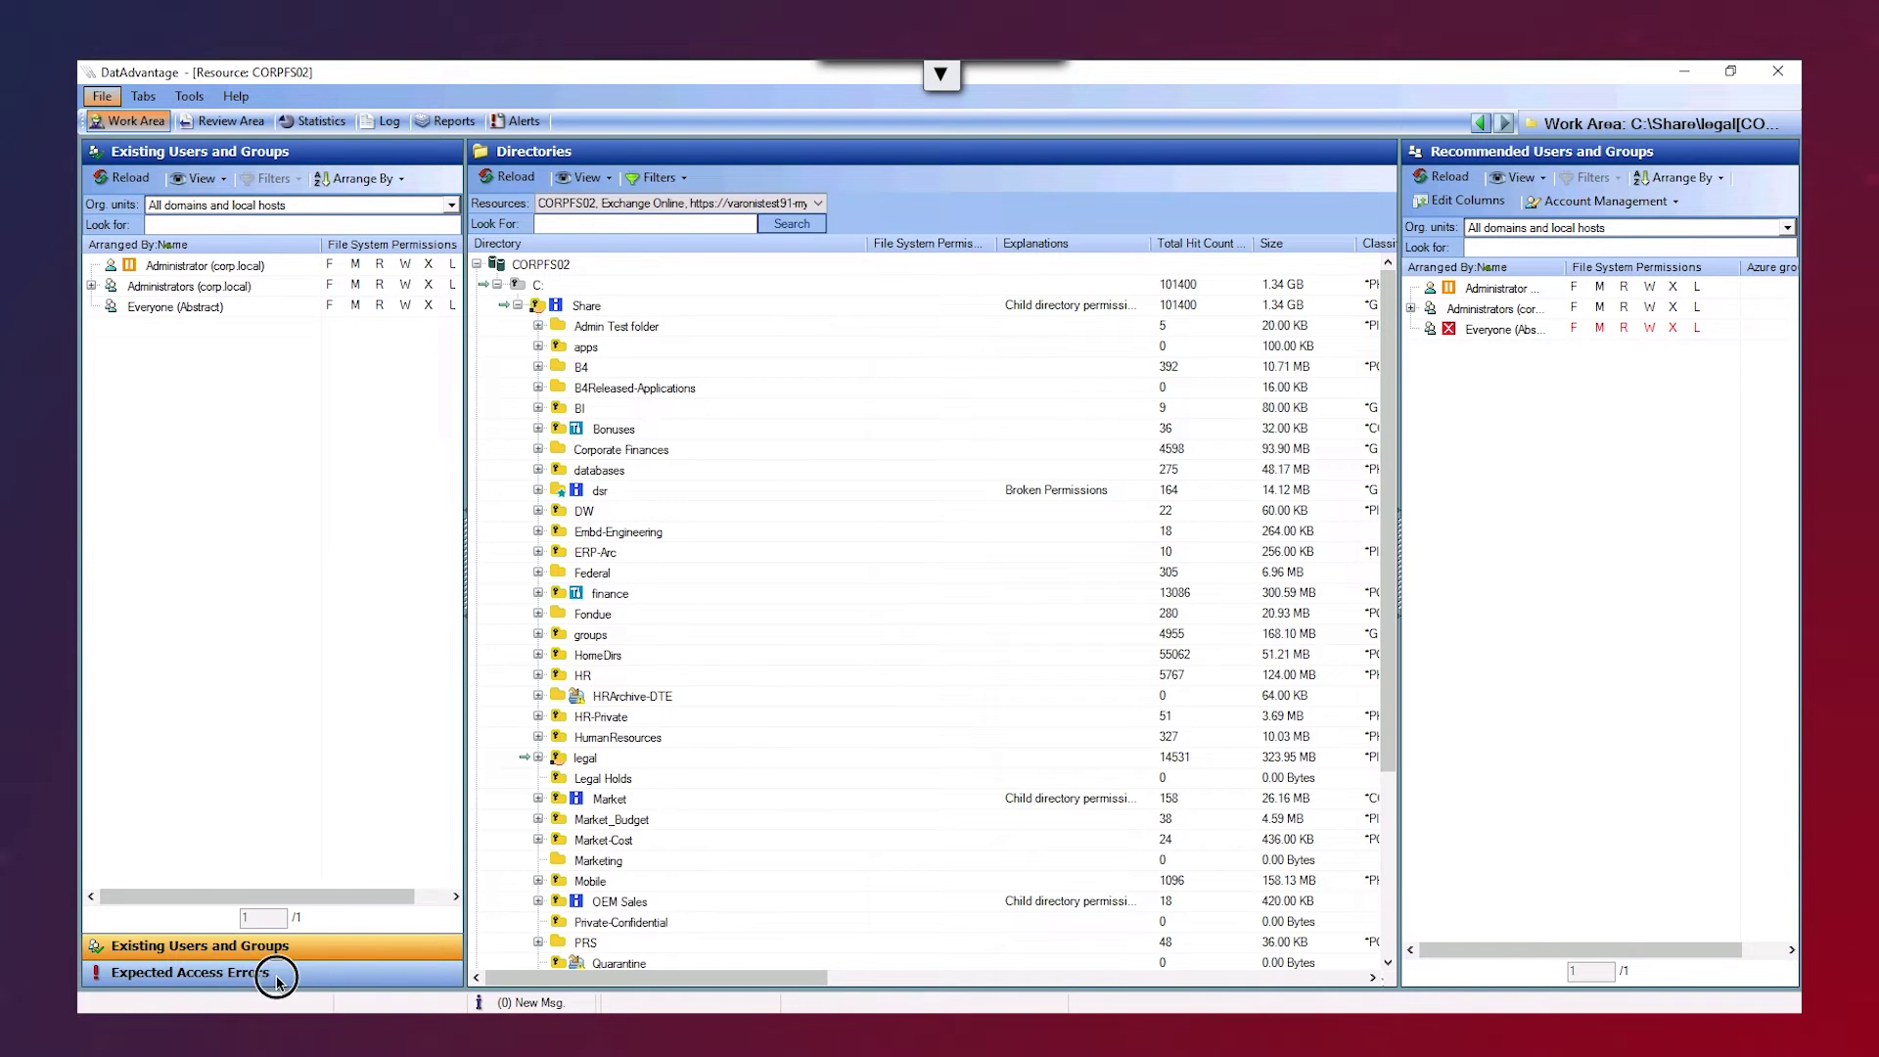
# - Reload the Expected Access Errors panel to show seven users with 10–31 errors each
pyautogui.click(224, 979)
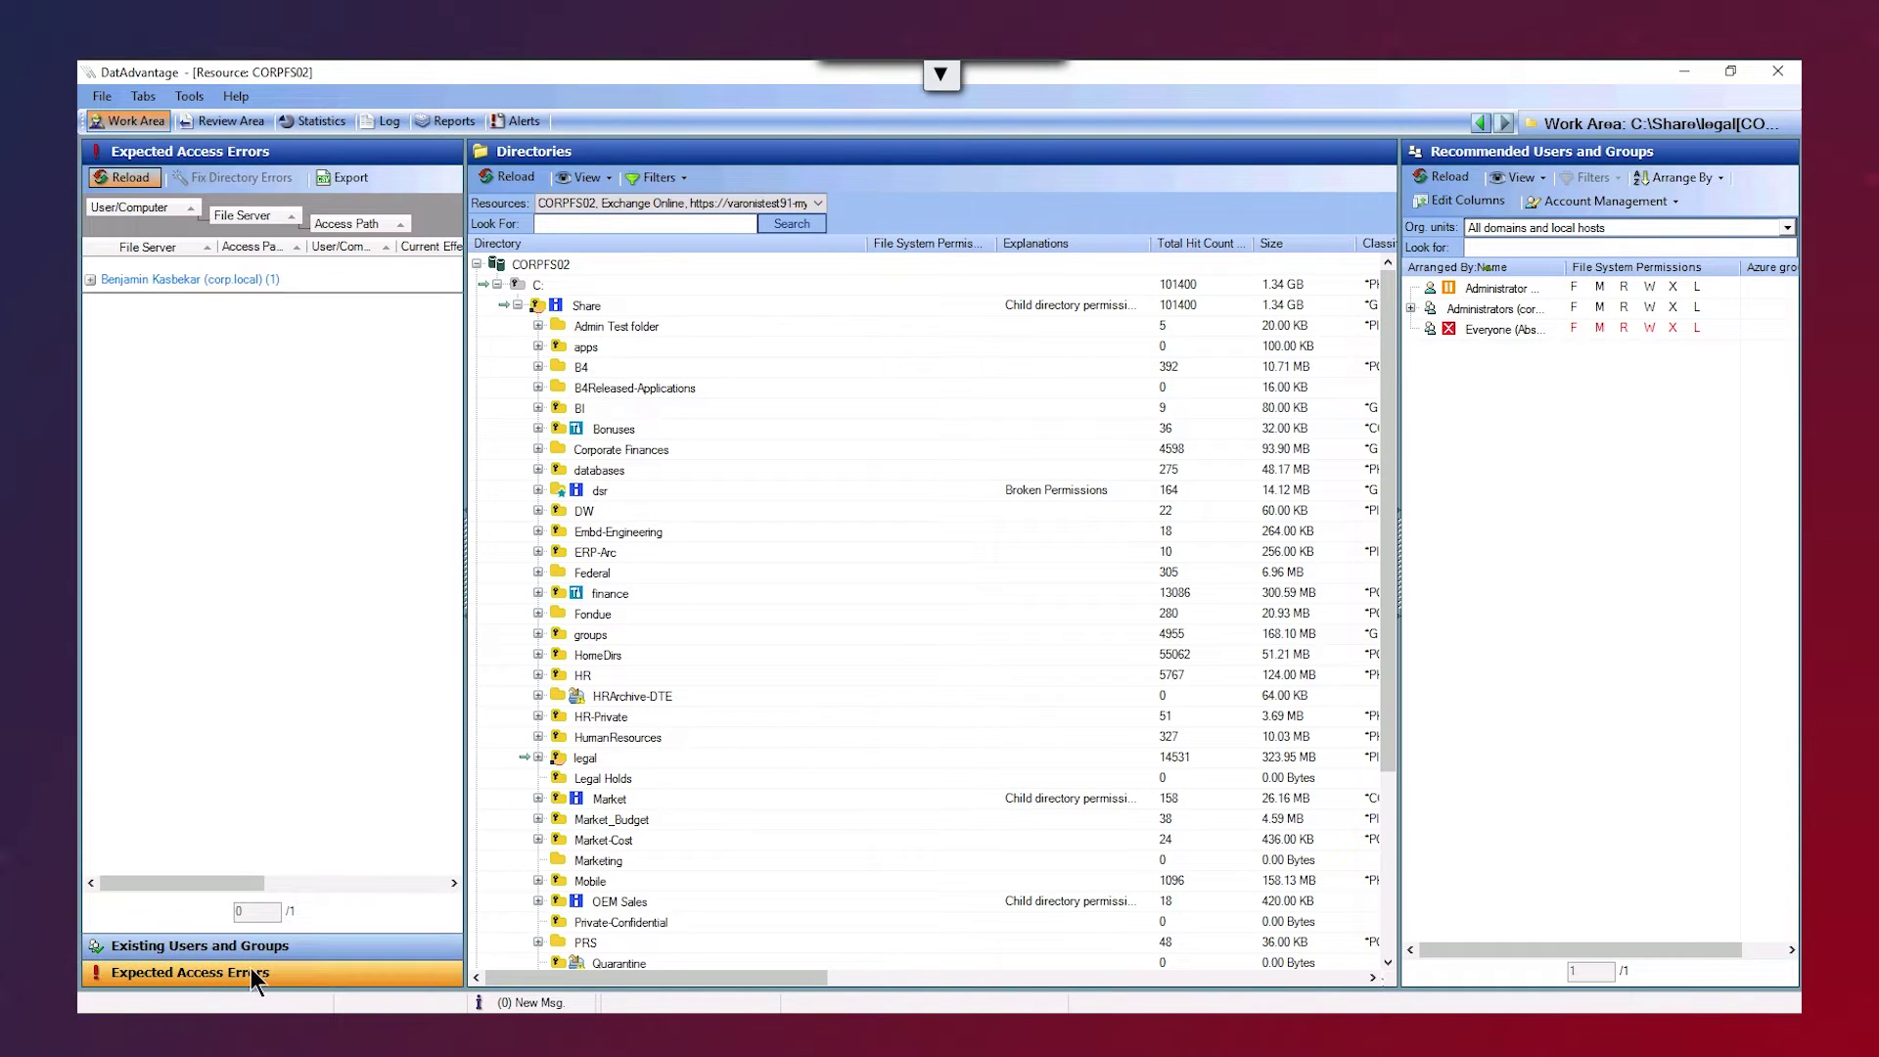
pyautogui.click(137, 178)
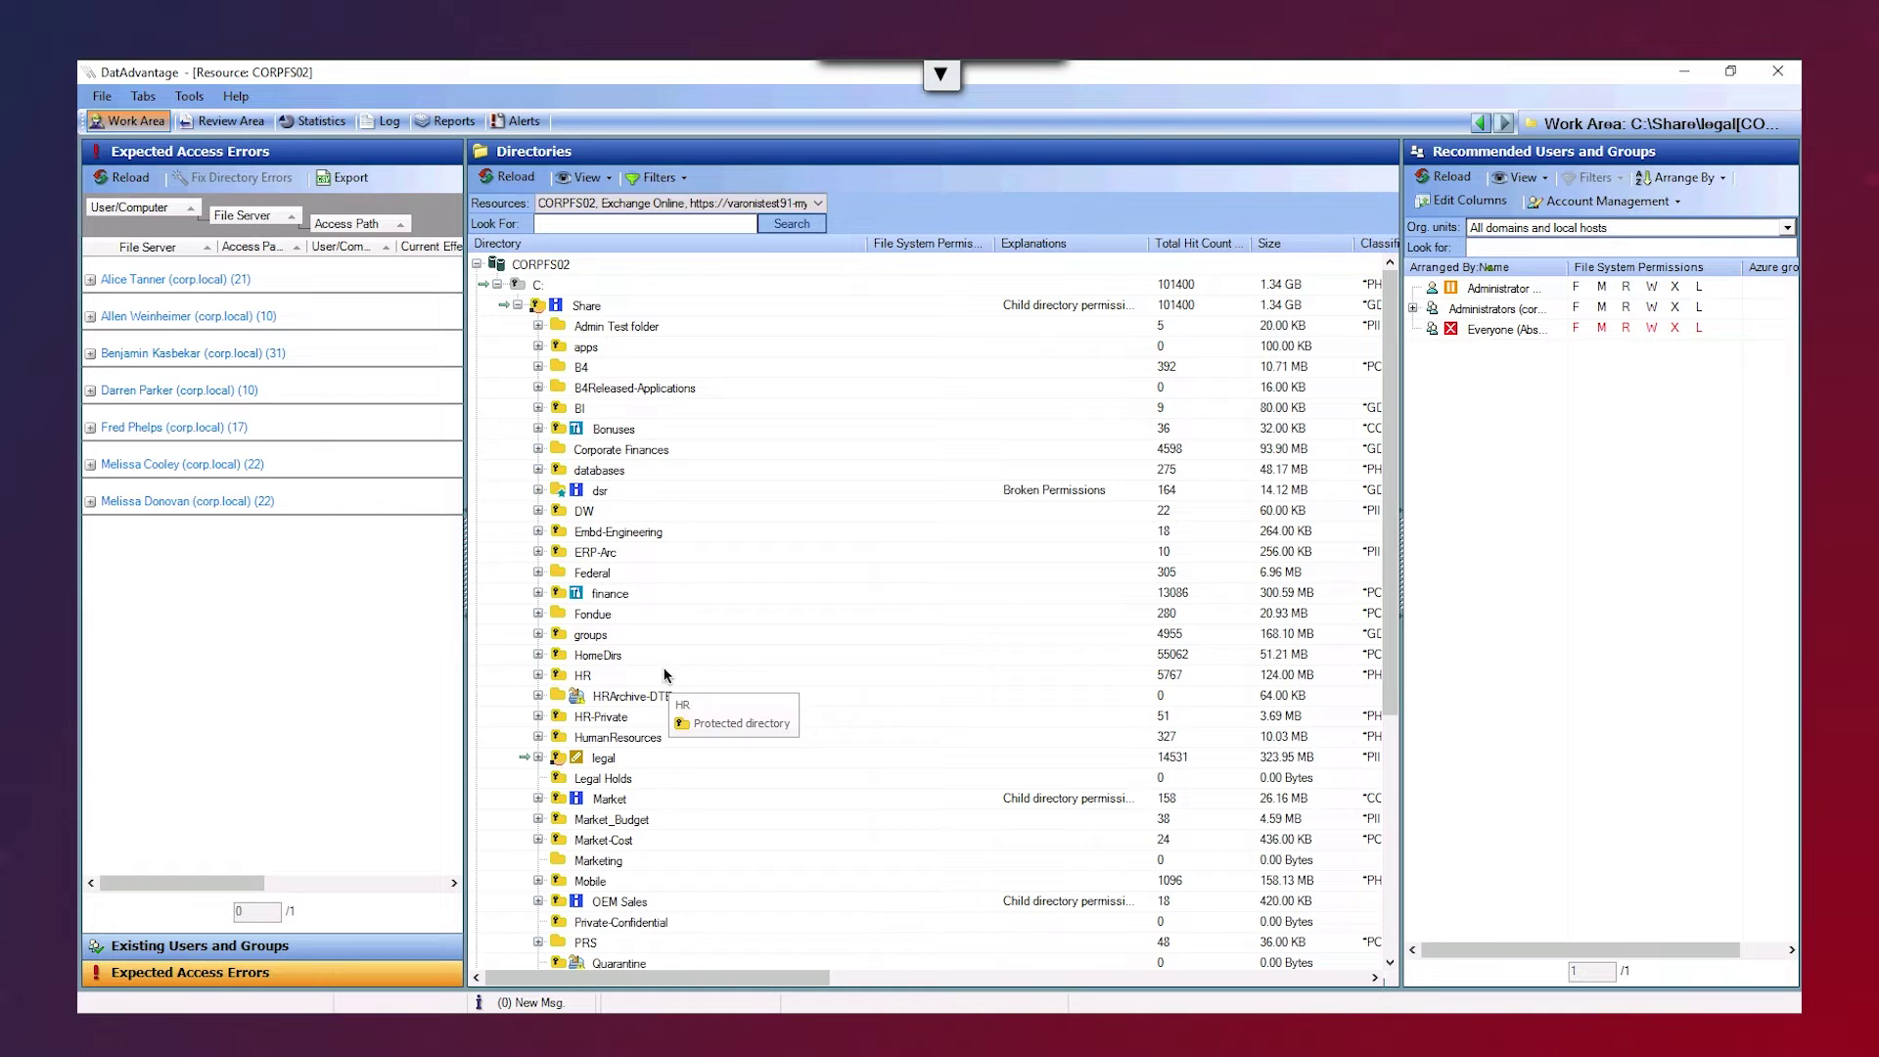
# - Add the Legal (corp.local) group to the legal folder's permissions with Modify allowed
pyautogui.rightClick(604, 761)
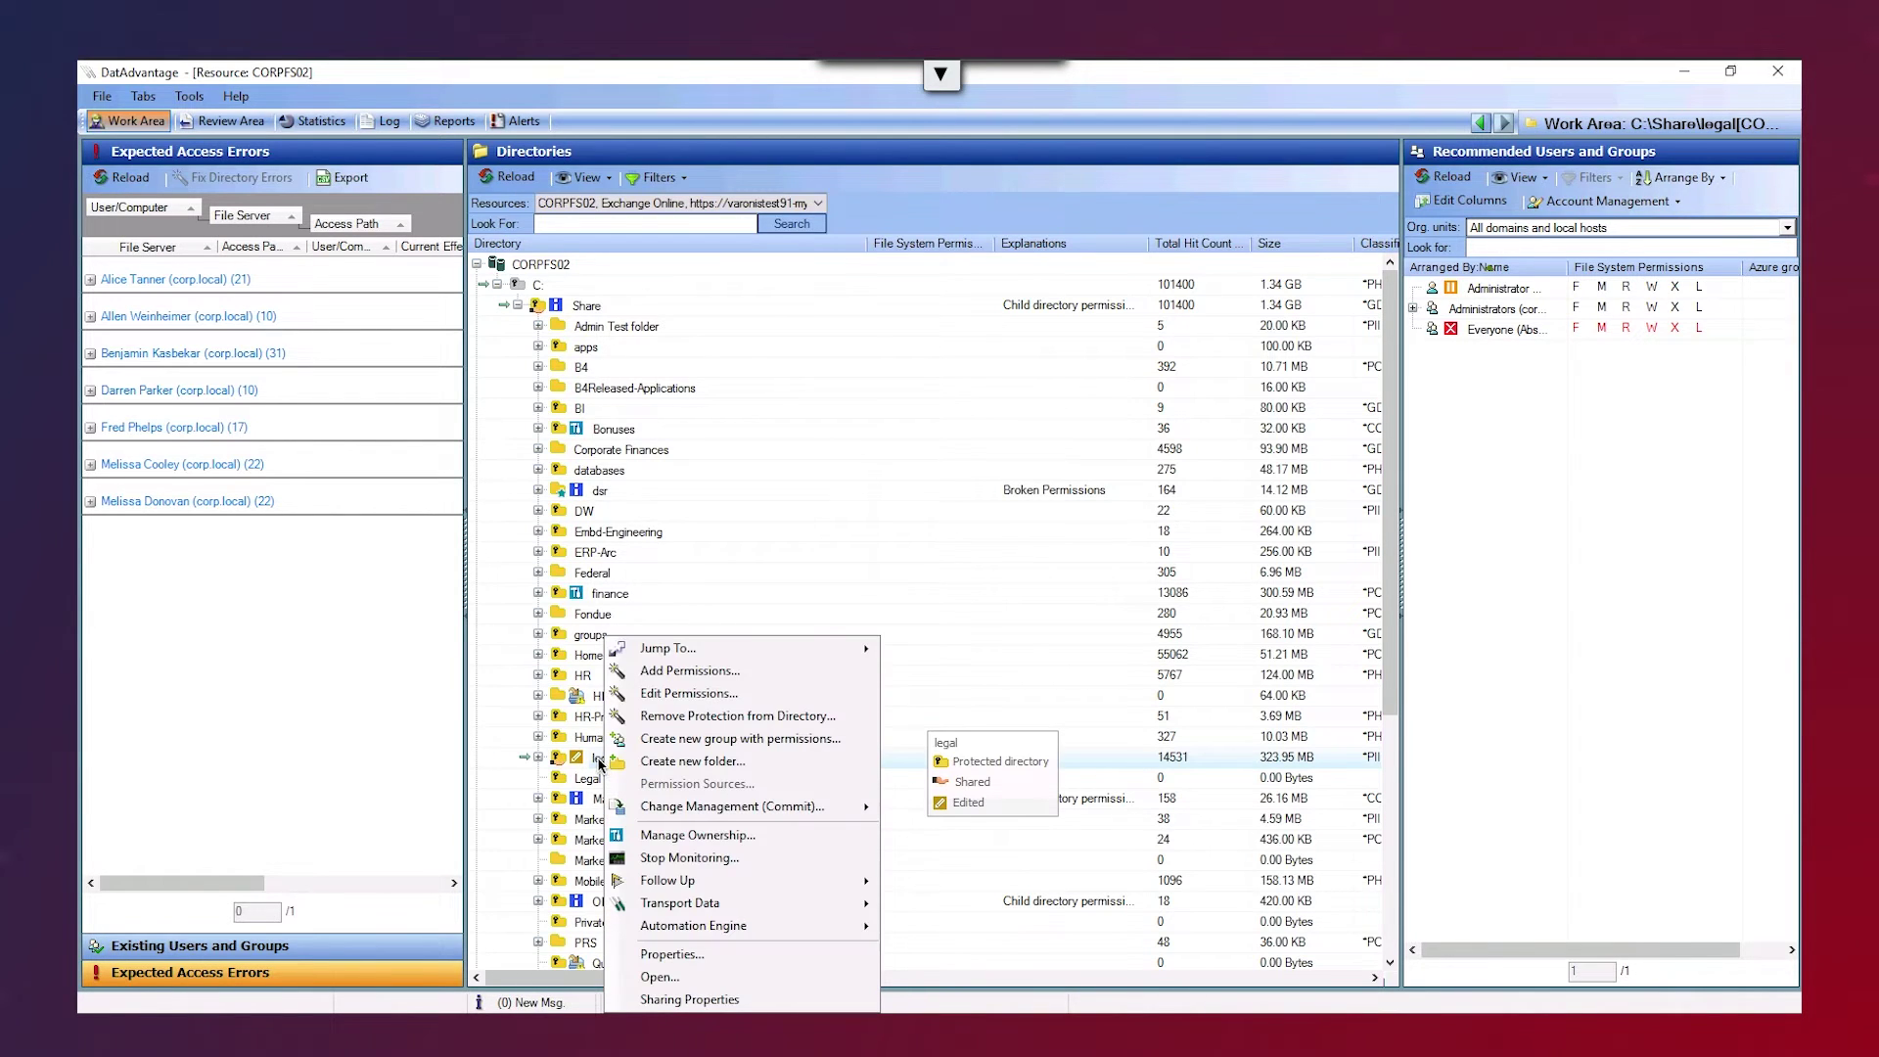
pyautogui.click(683, 694)
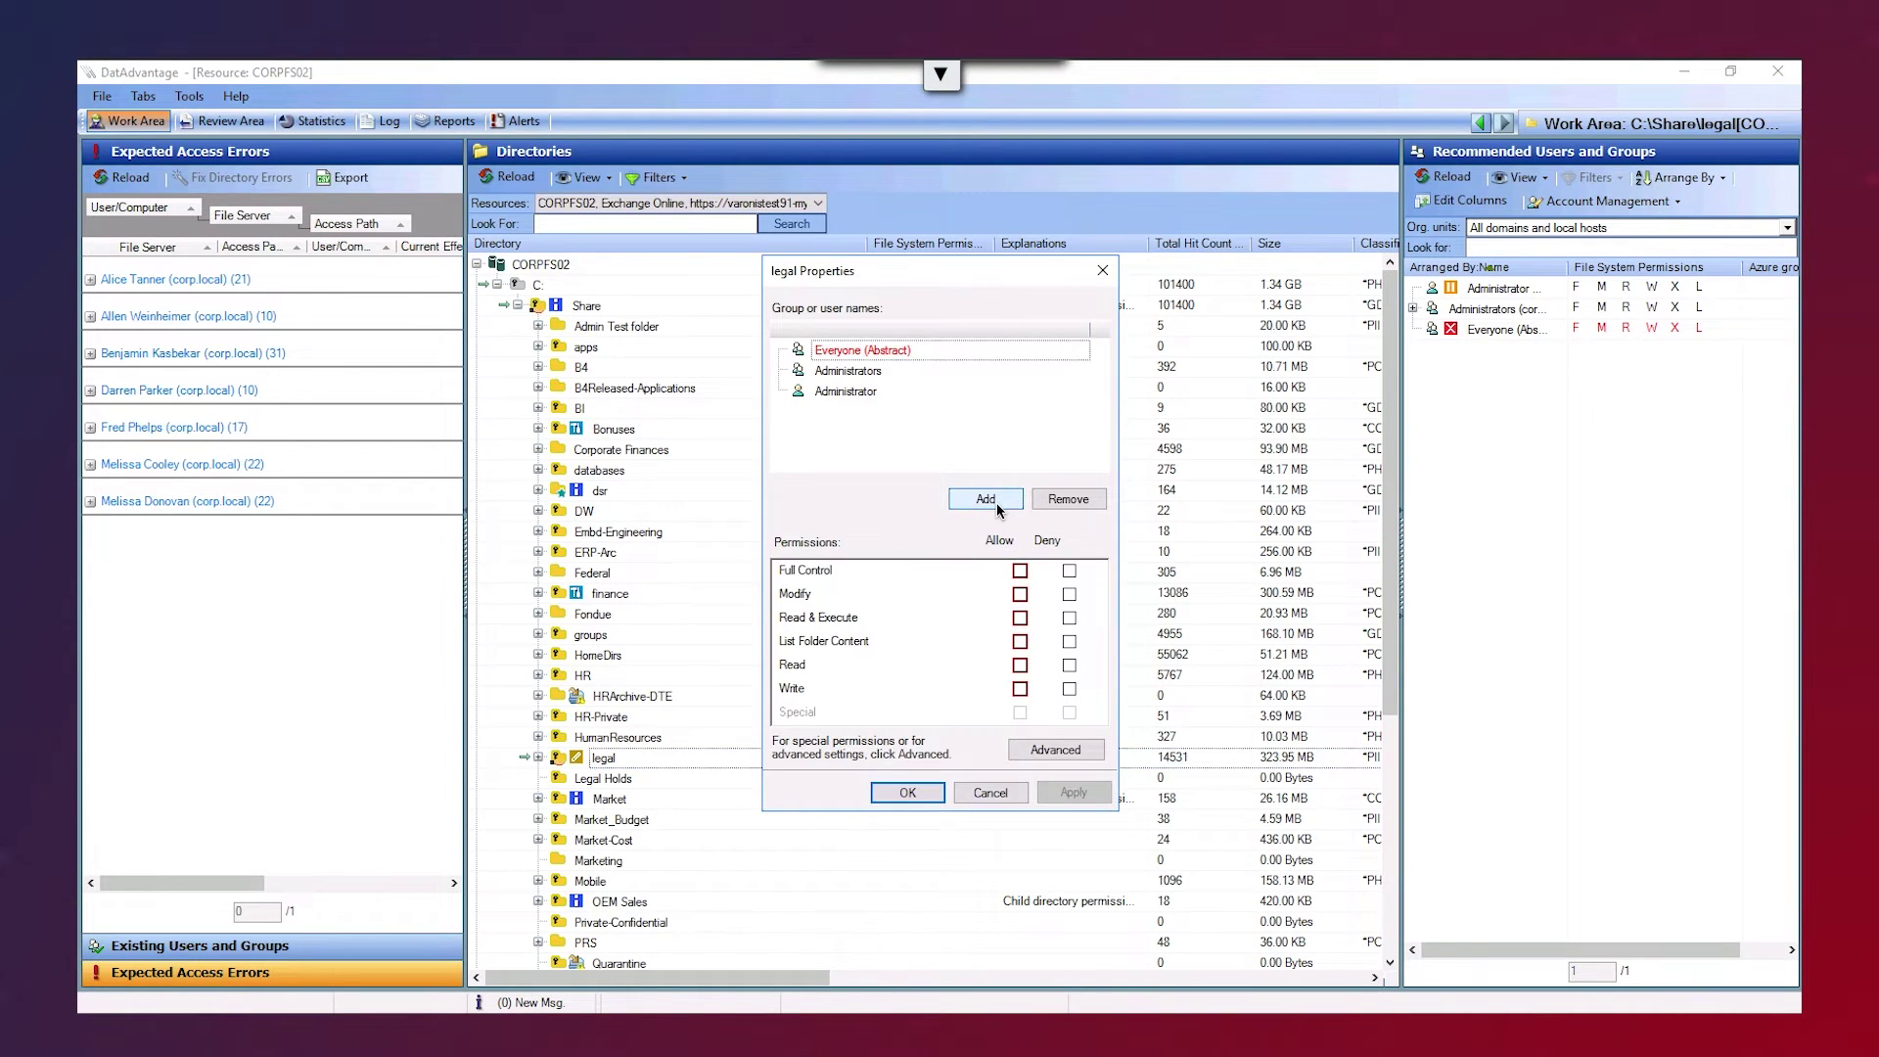
pyautogui.click(996, 502)
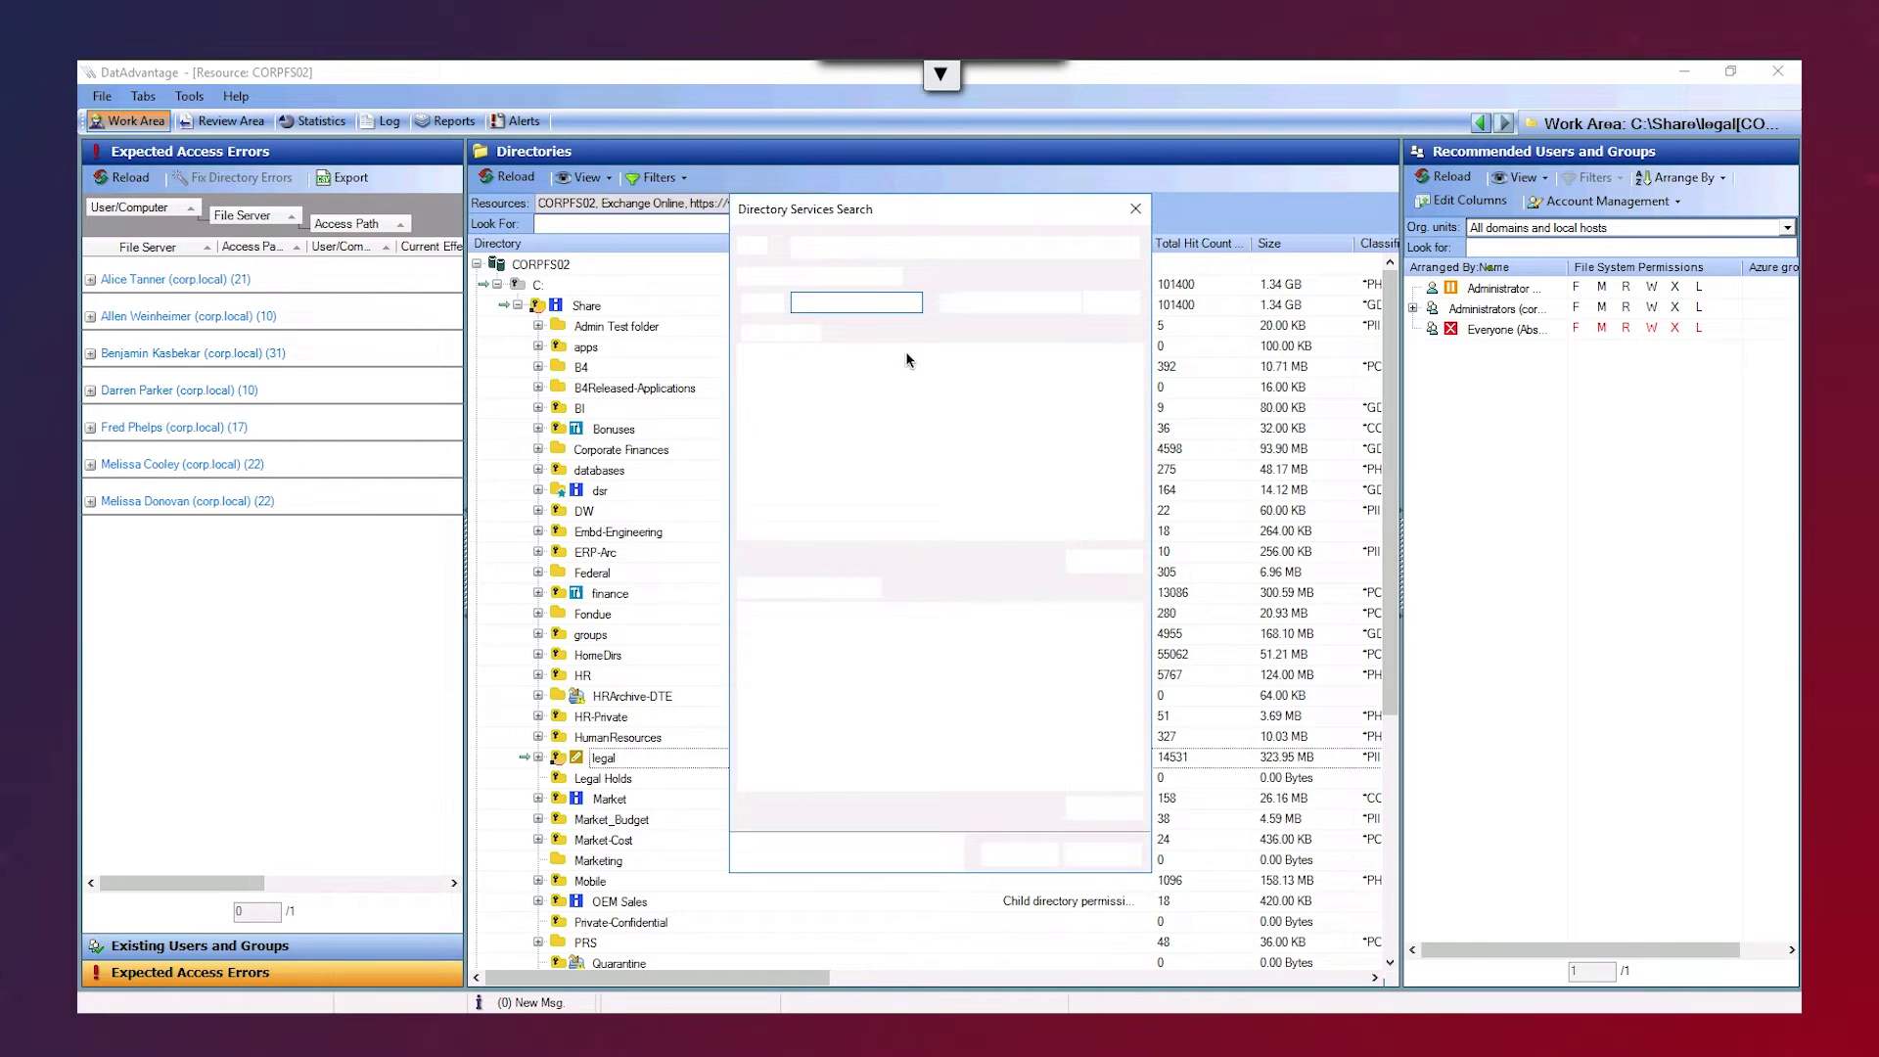
pyautogui.click(868, 303)
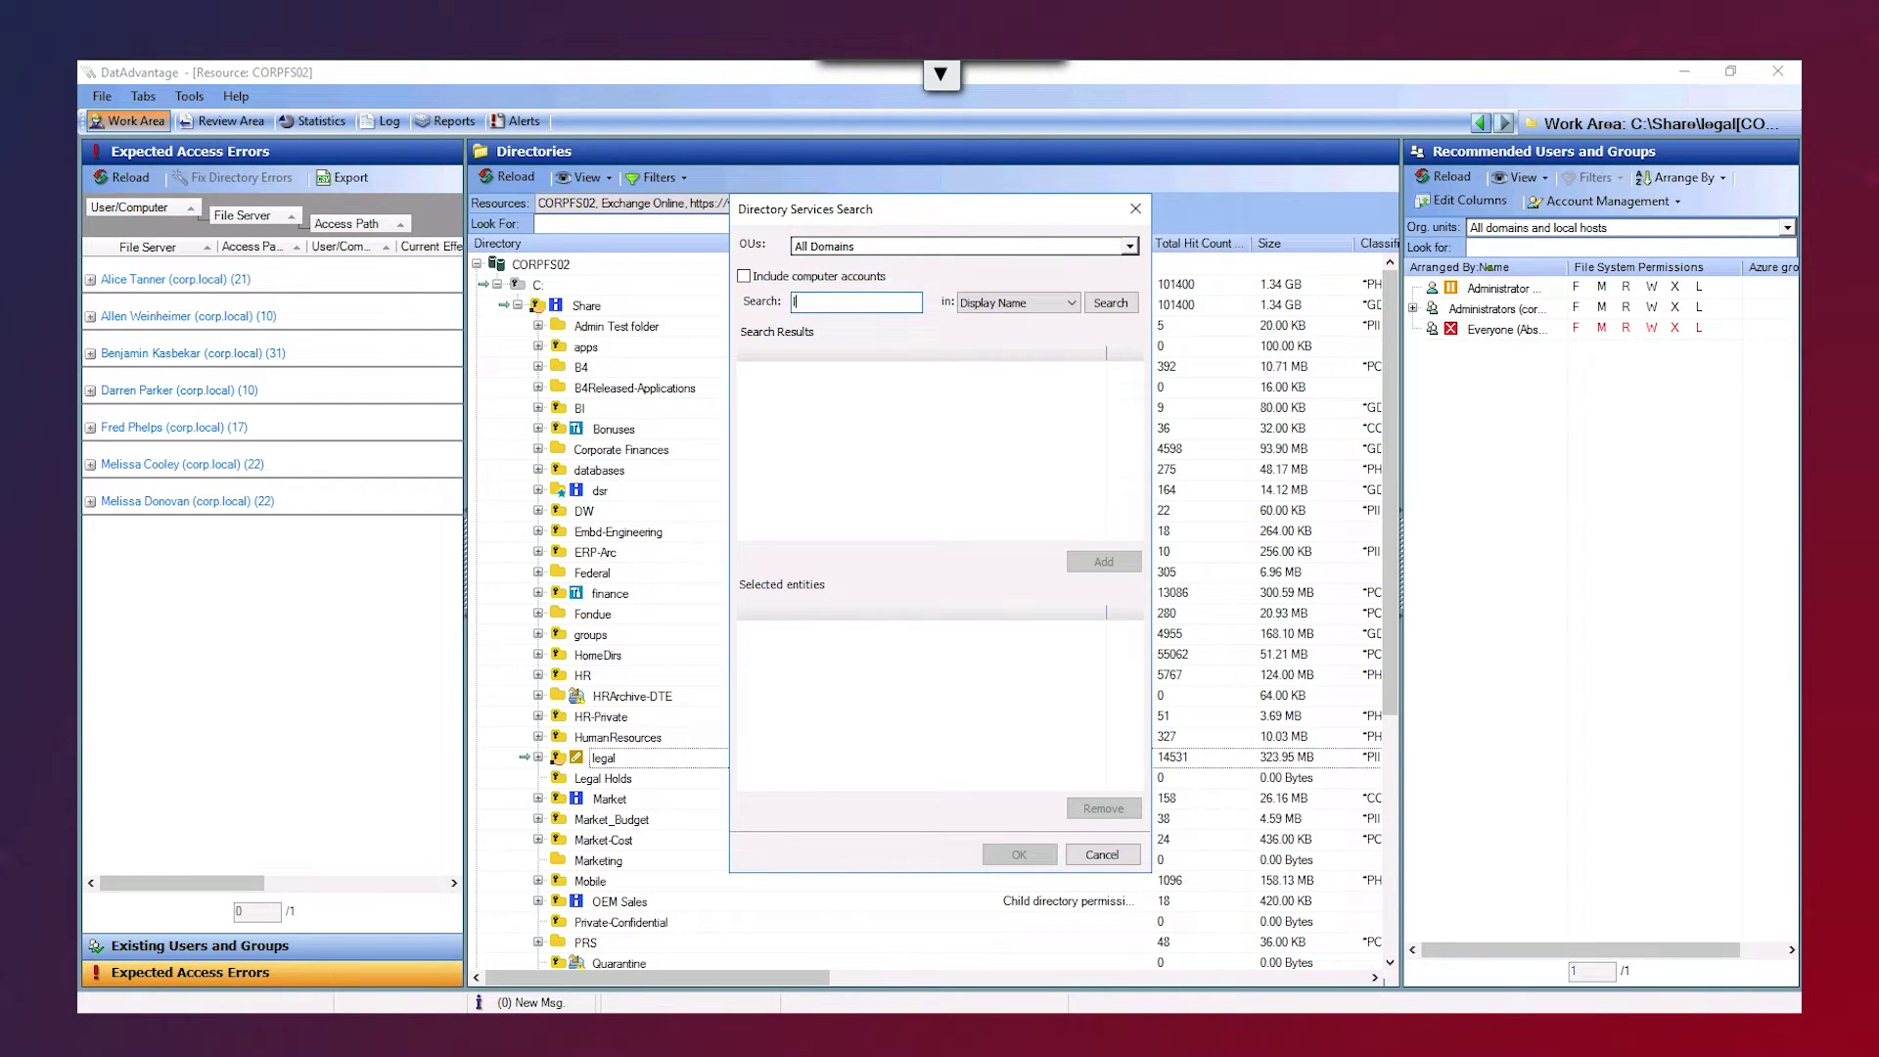
pyautogui.write('legal')
pyautogui.click(1116, 303)
pyautogui.click(777, 370)
pyautogui.click(1084, 560)
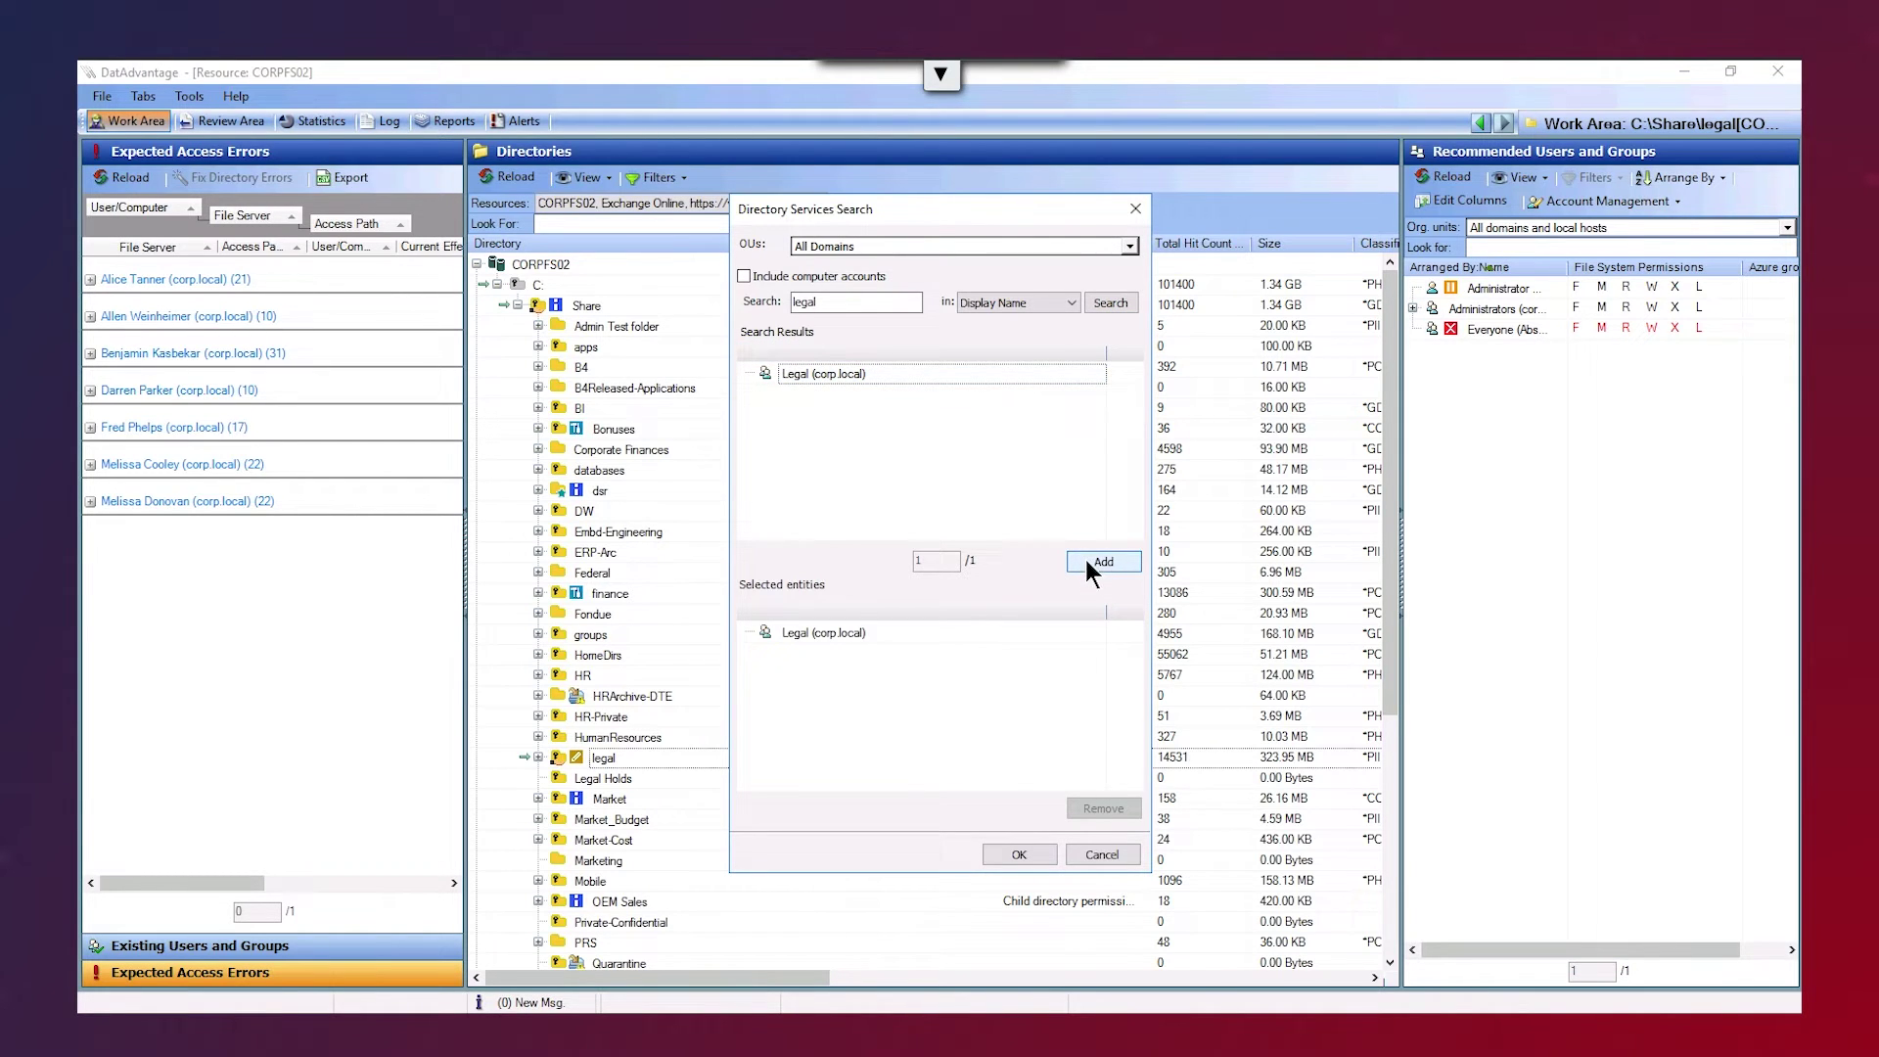
pyautogui.click(1018, 852)
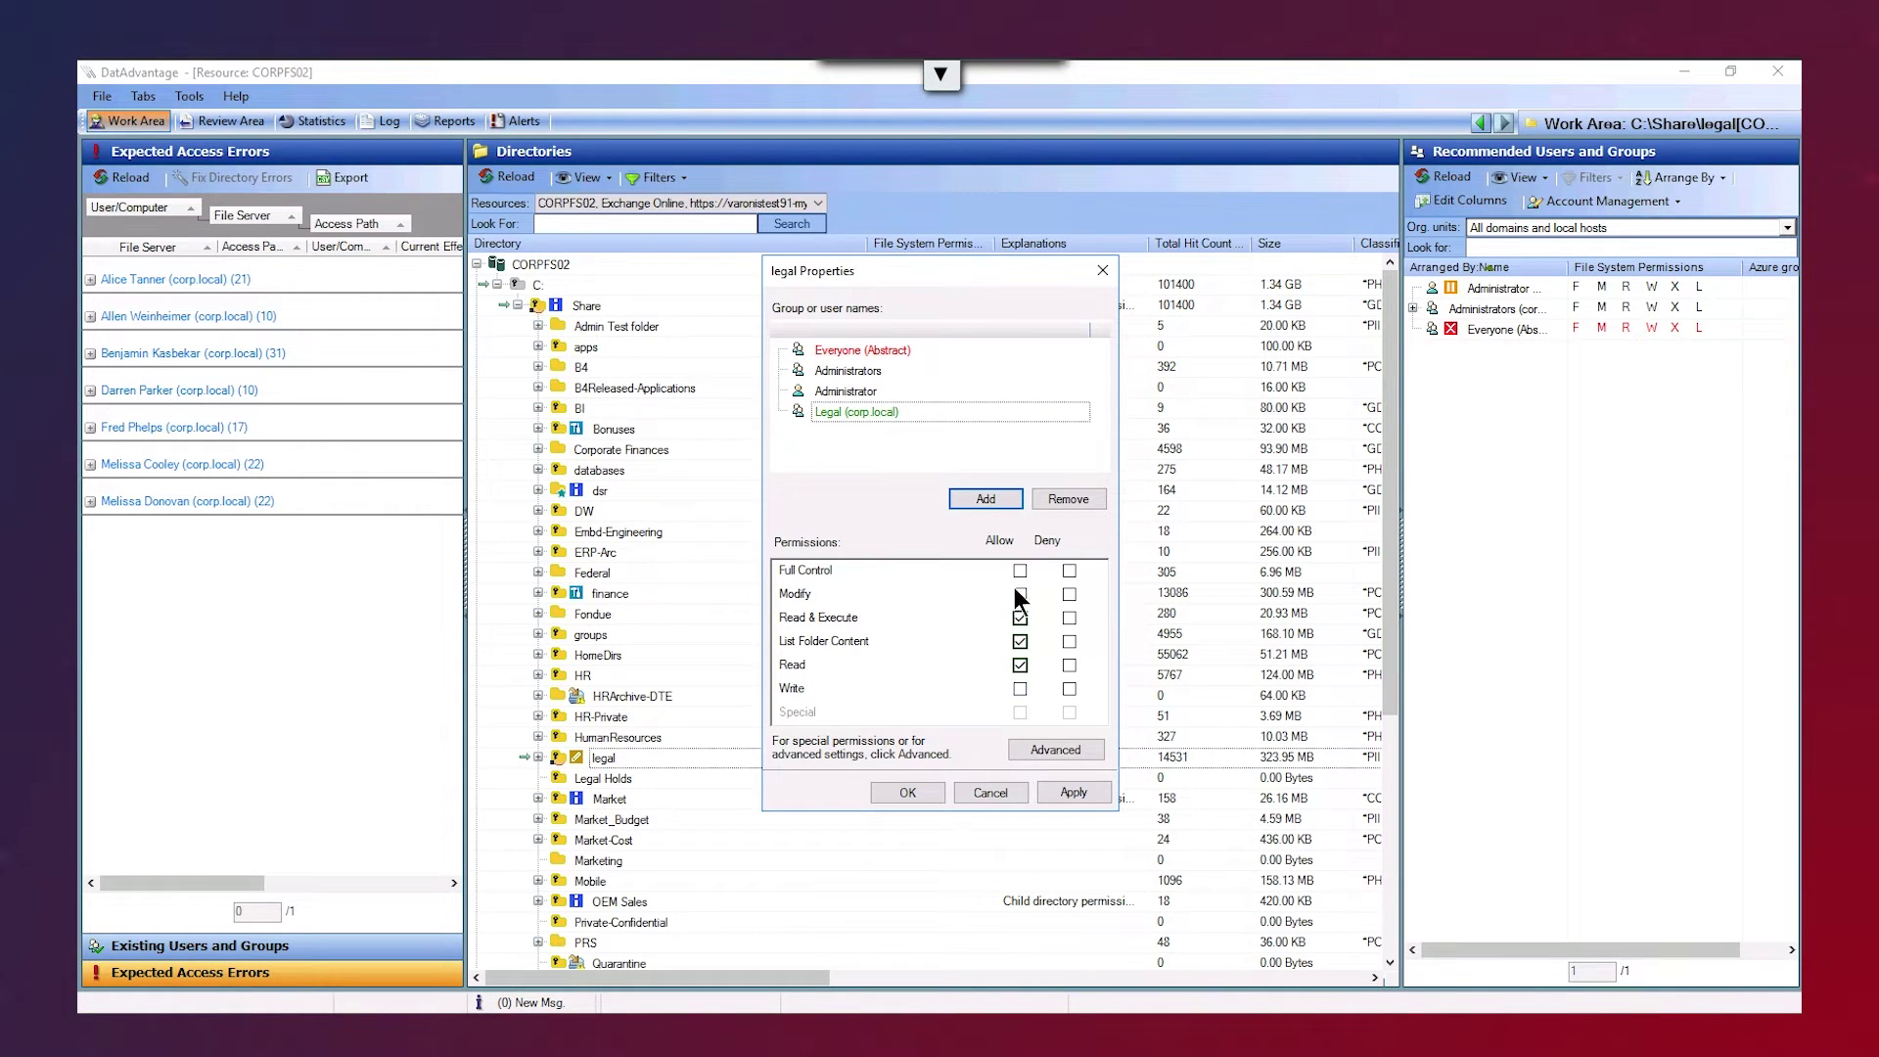
pyautogui.click(1019, 591)
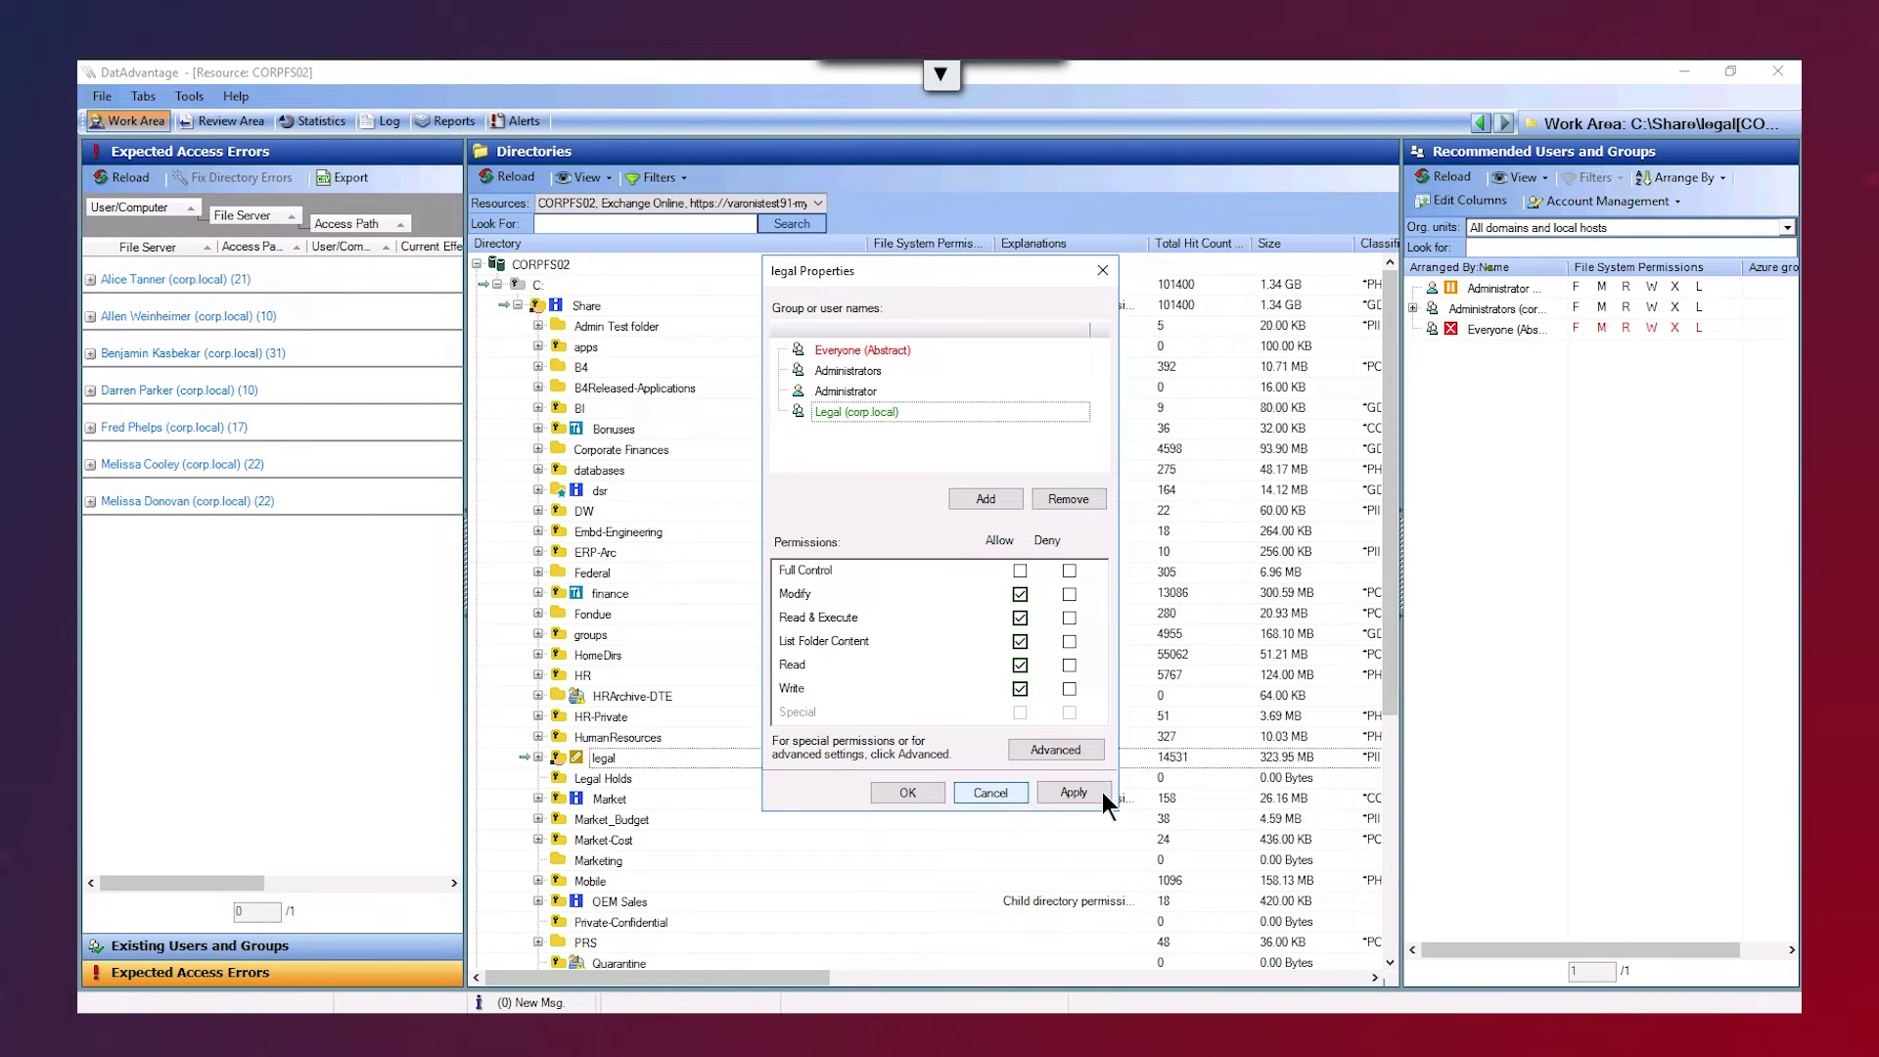
pyautogui.click(896, 796)
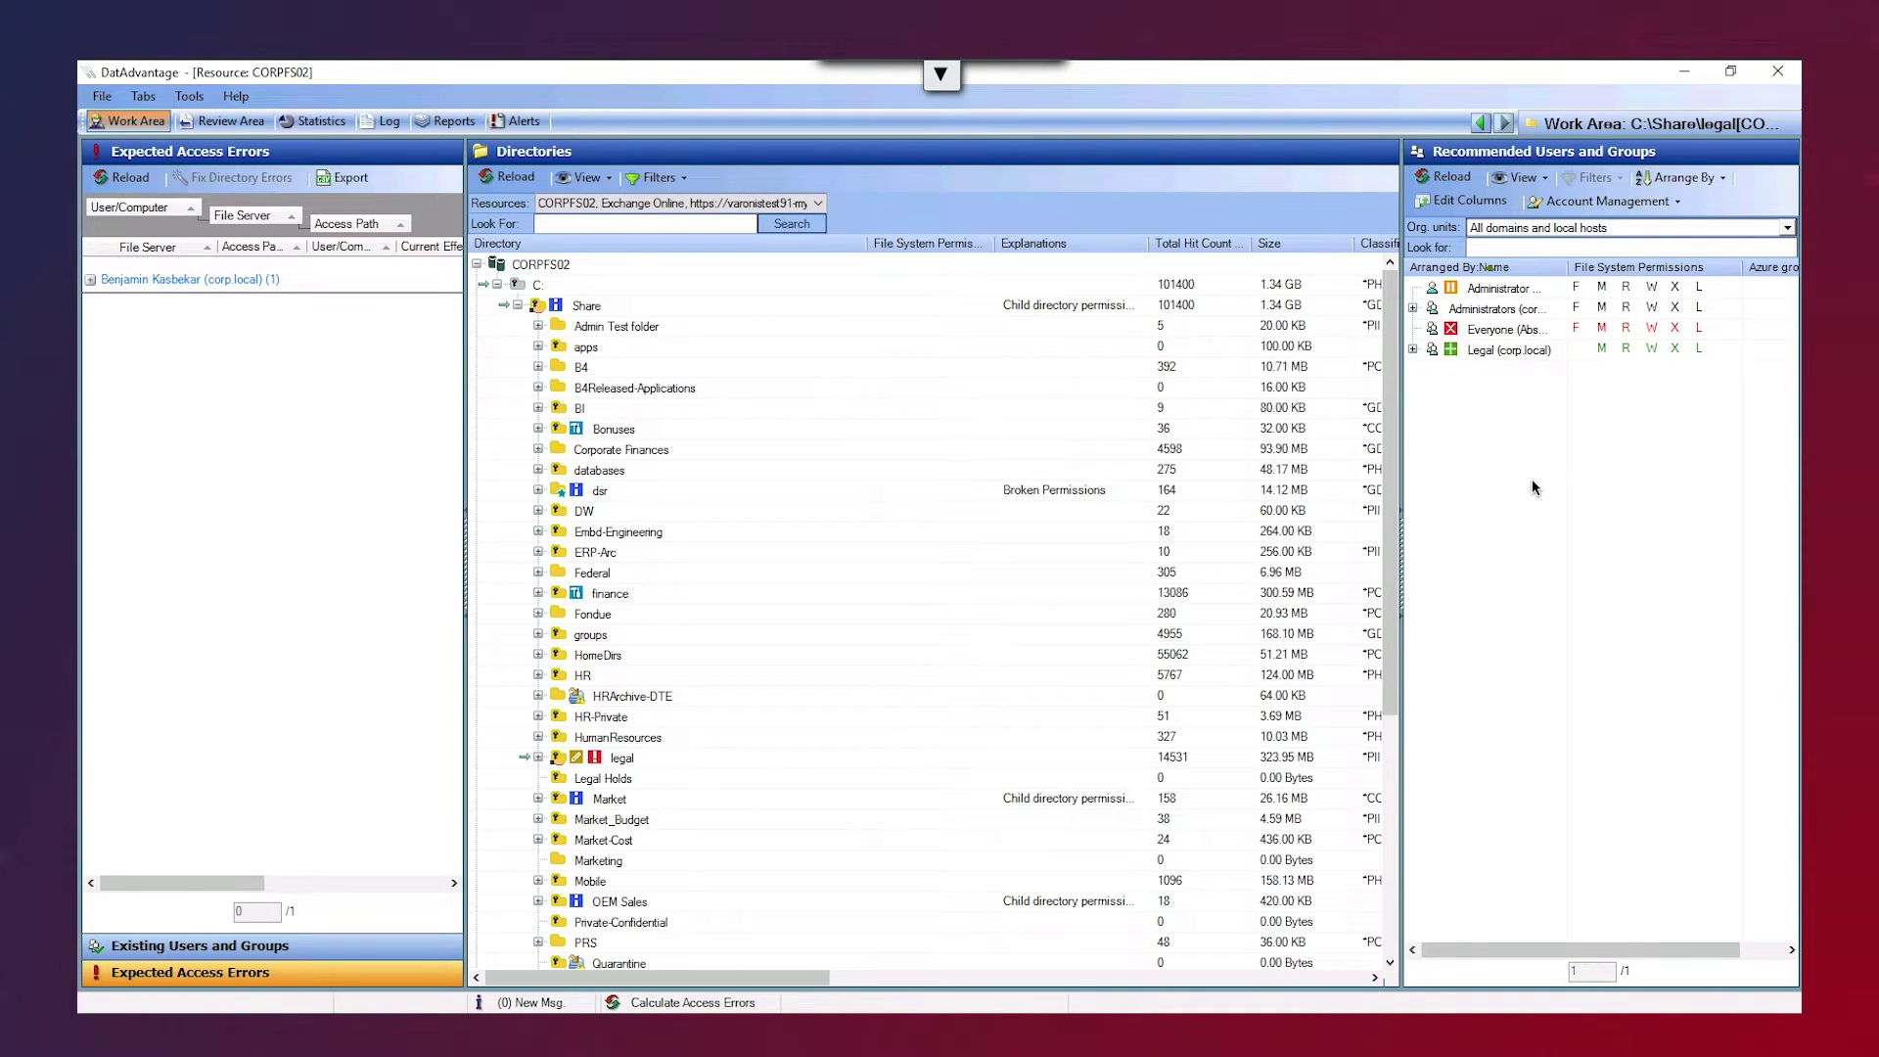
# - Browse the Tools menu's Automation Engine entry, then close the menu without choosing anything
pyautogui.click(190, 96)
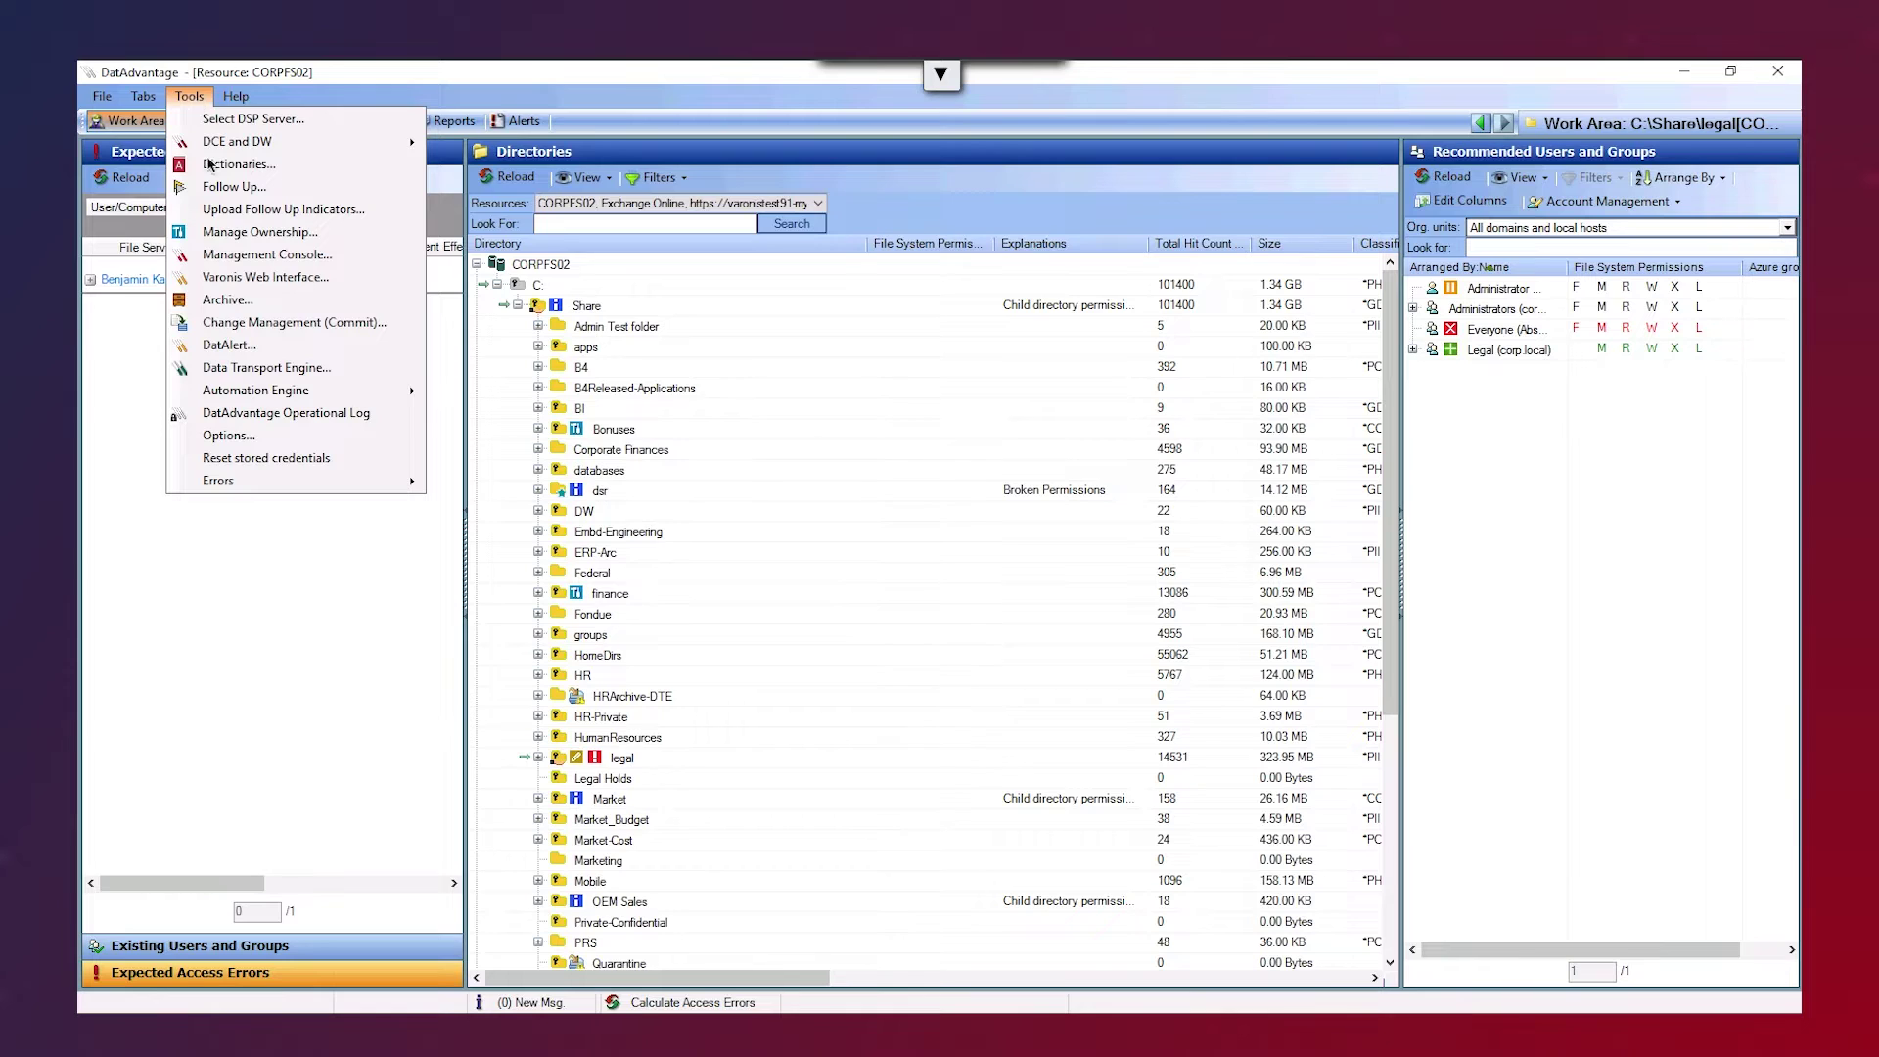
pyautogui.moveTo(241, 393)
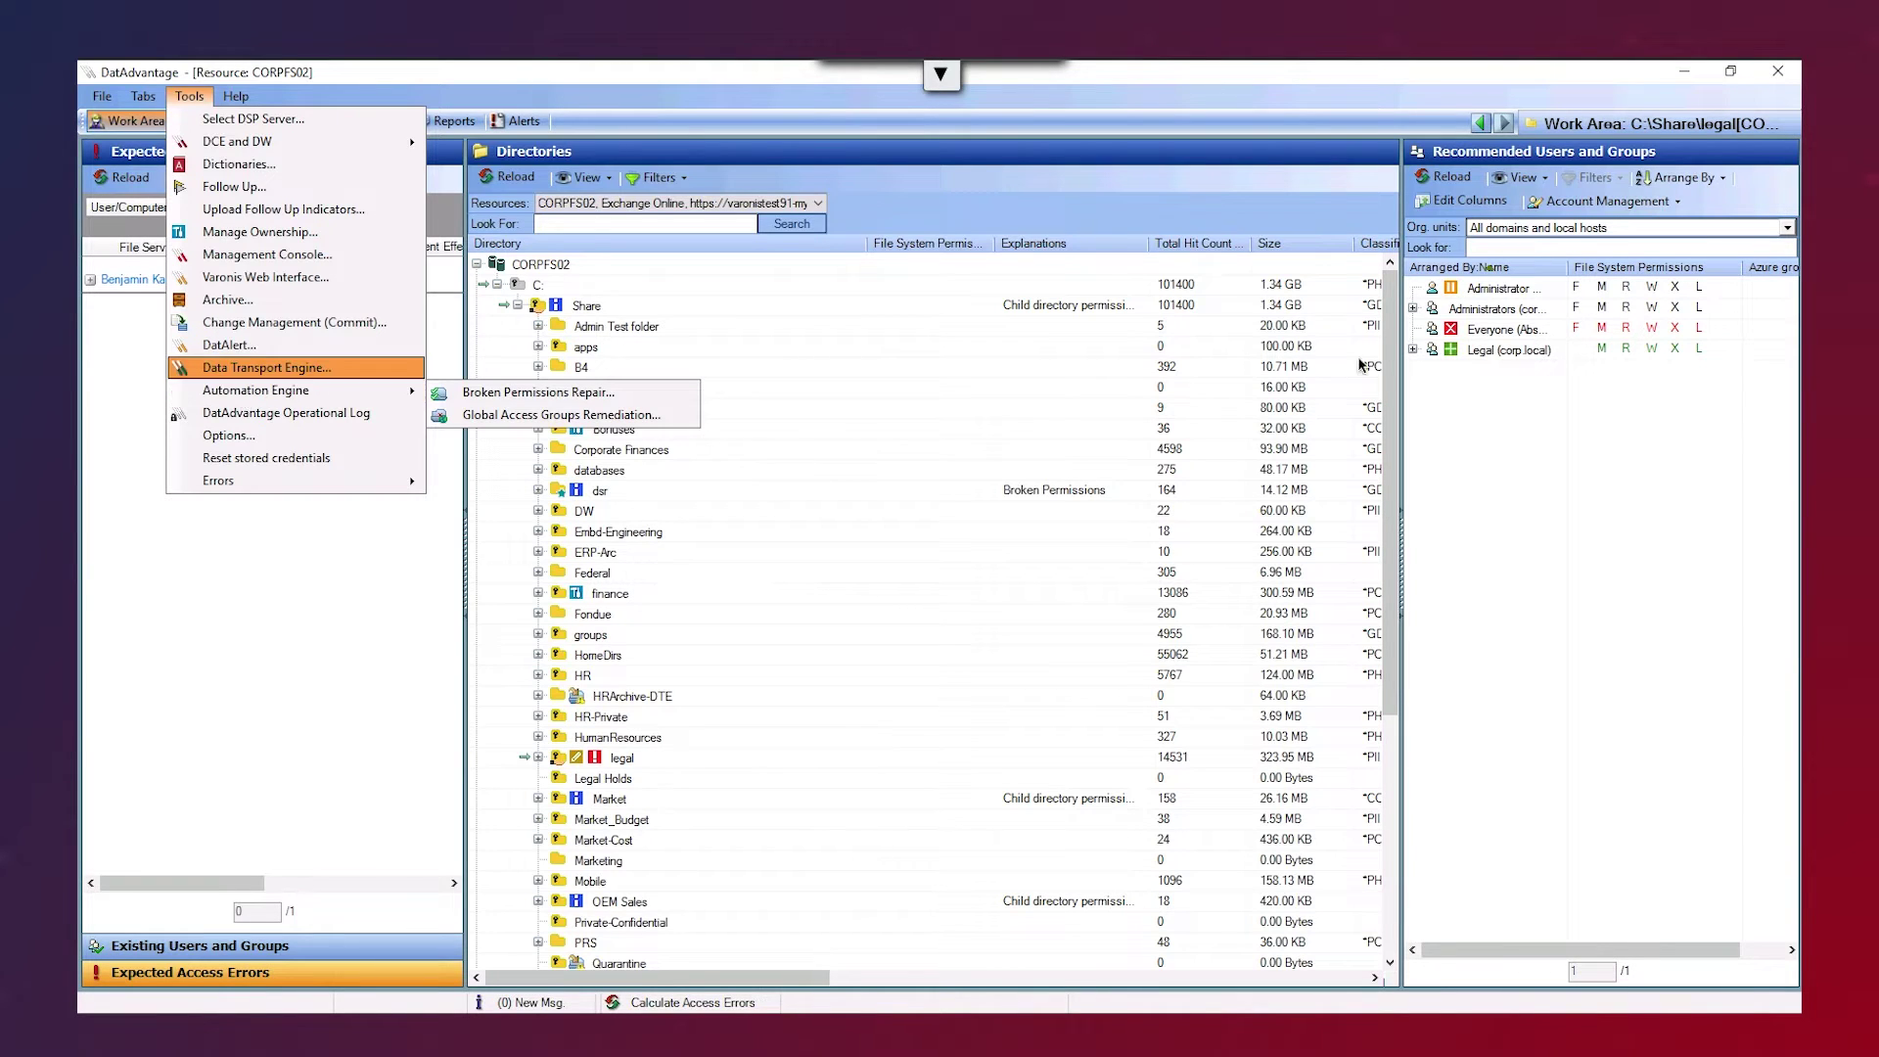
pyautogui.click(1470, 409)
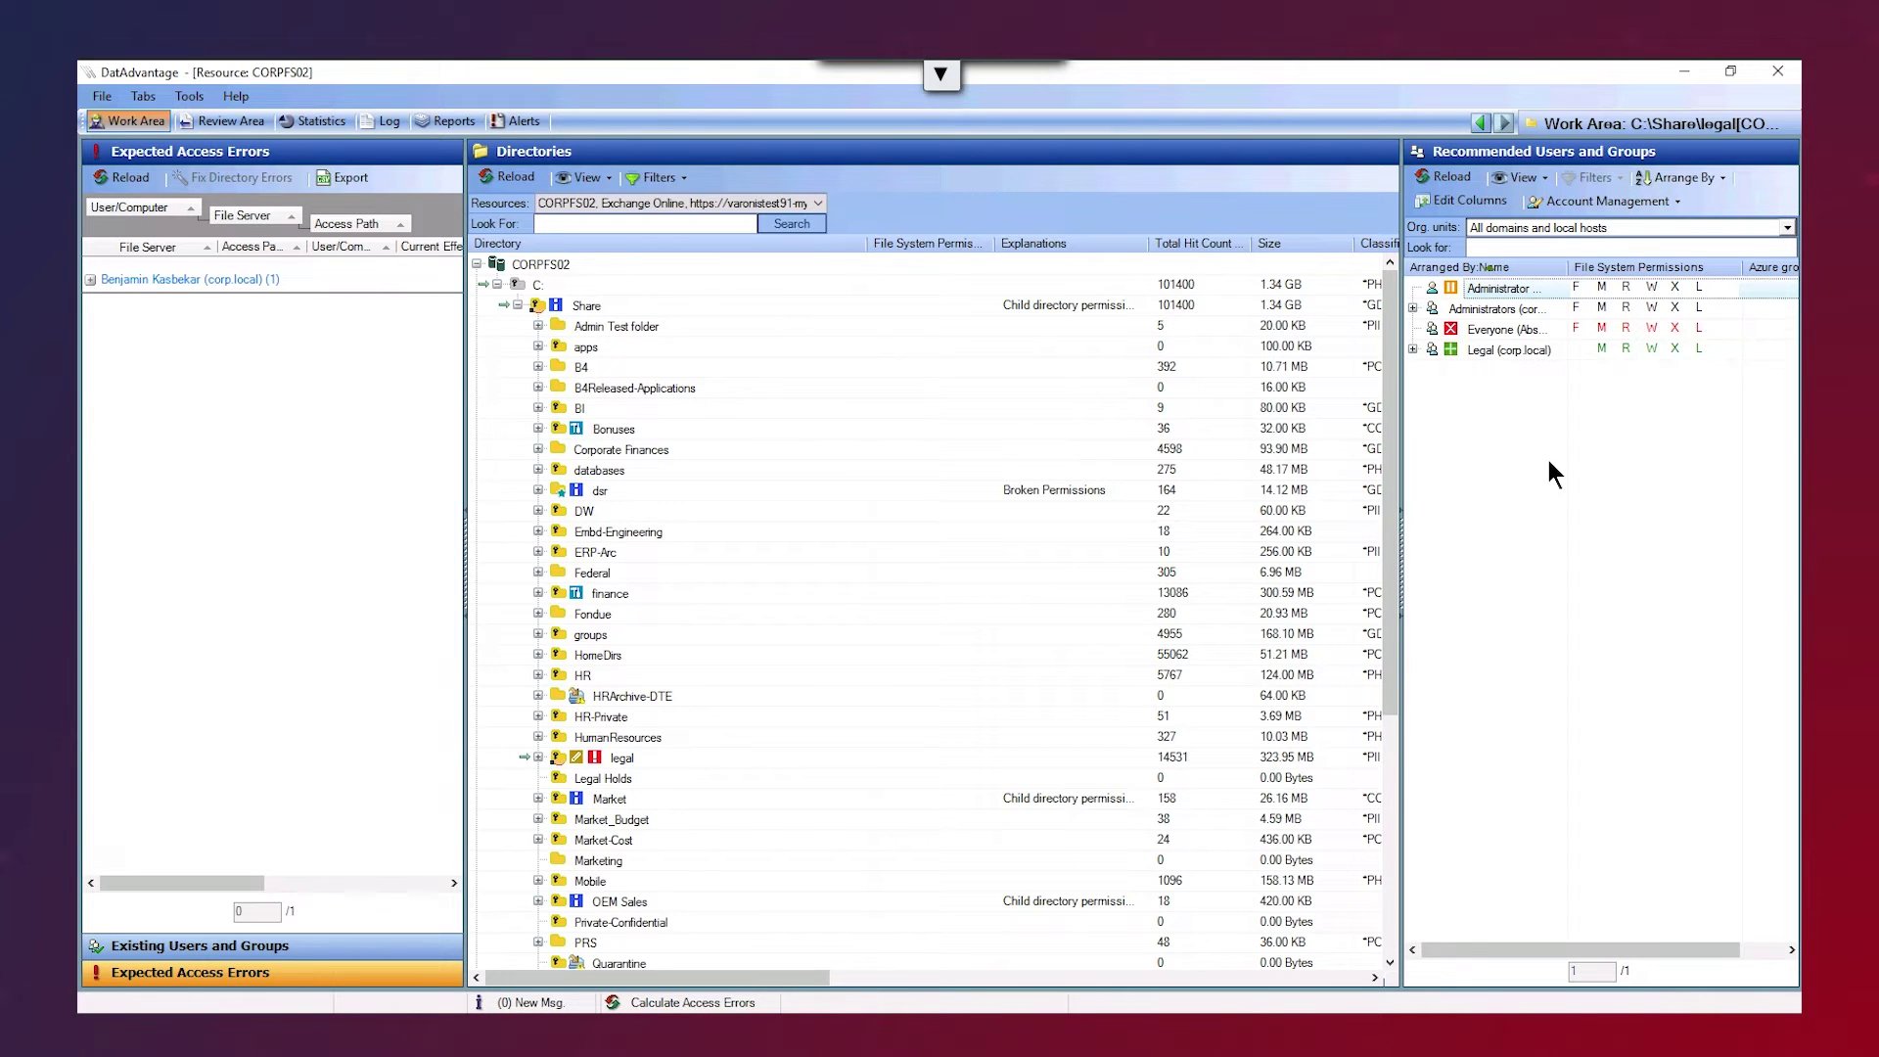
pyautogui.moveTo(1489, 334)
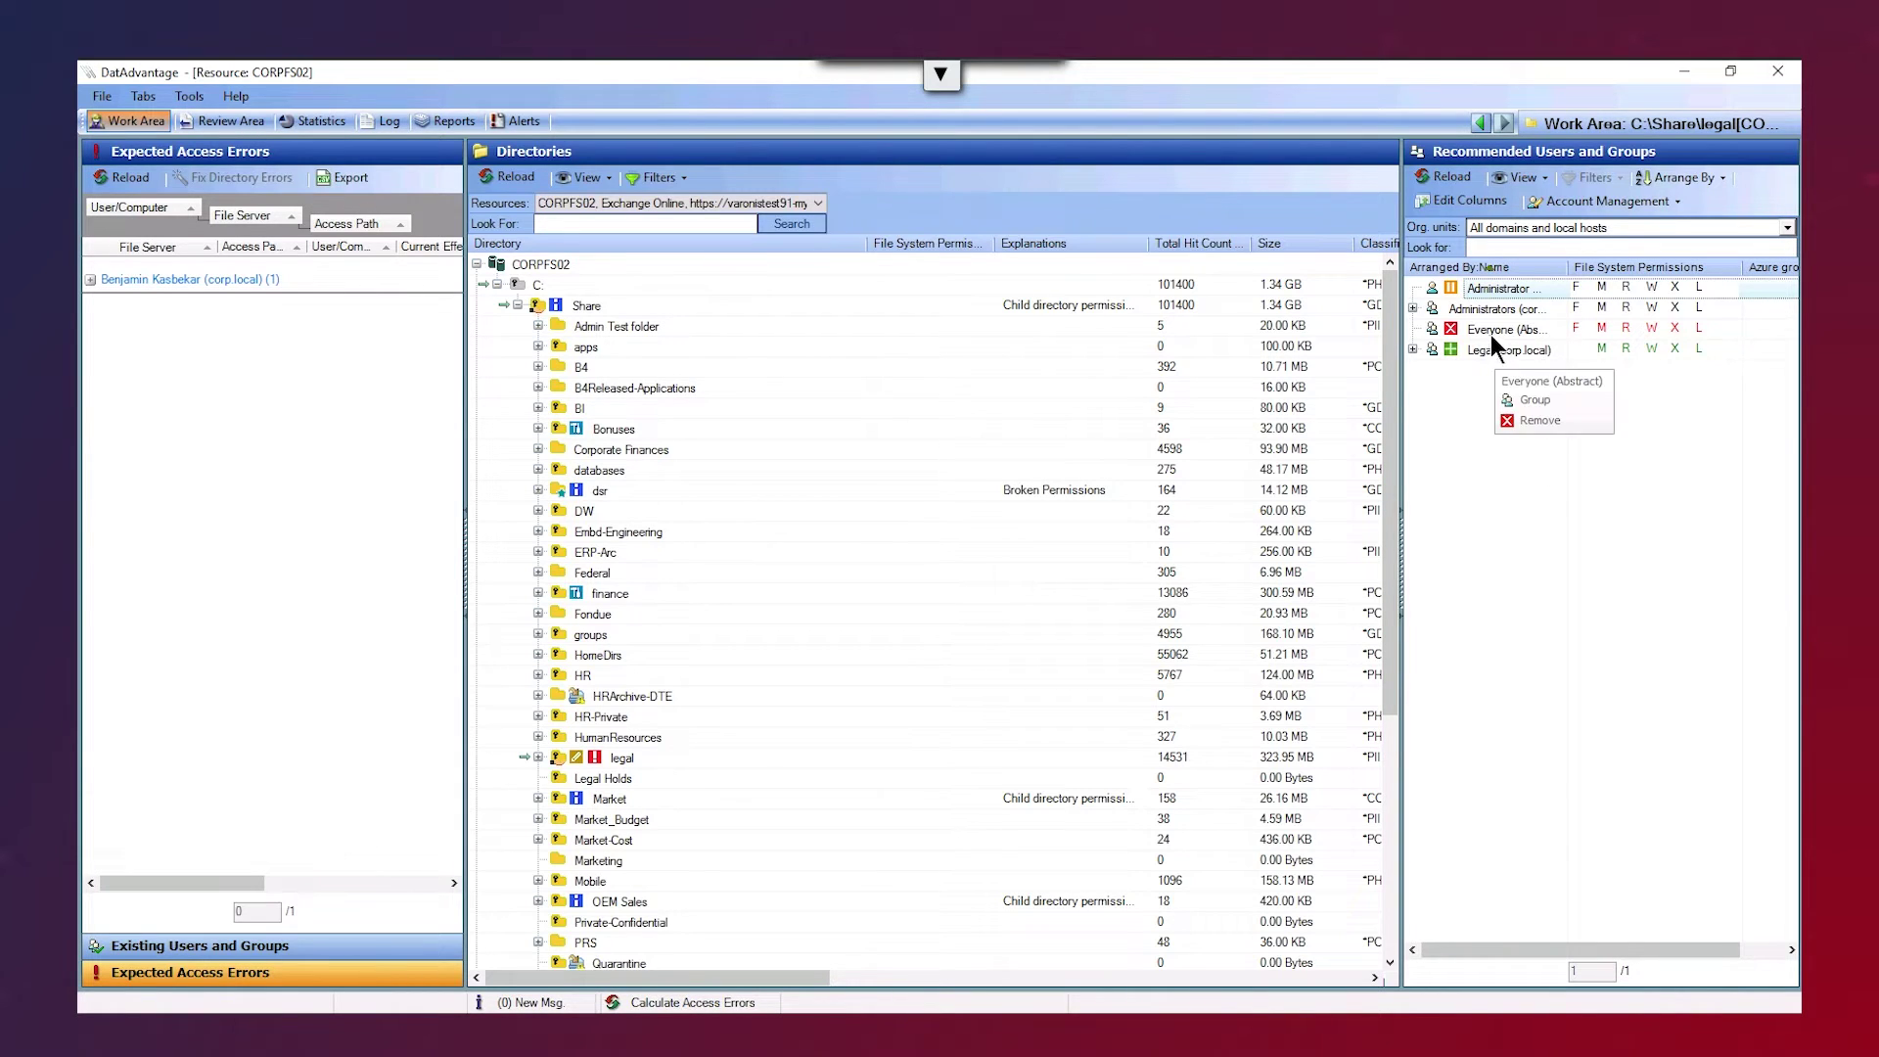
pyautogui.rightClick(1489, 335)
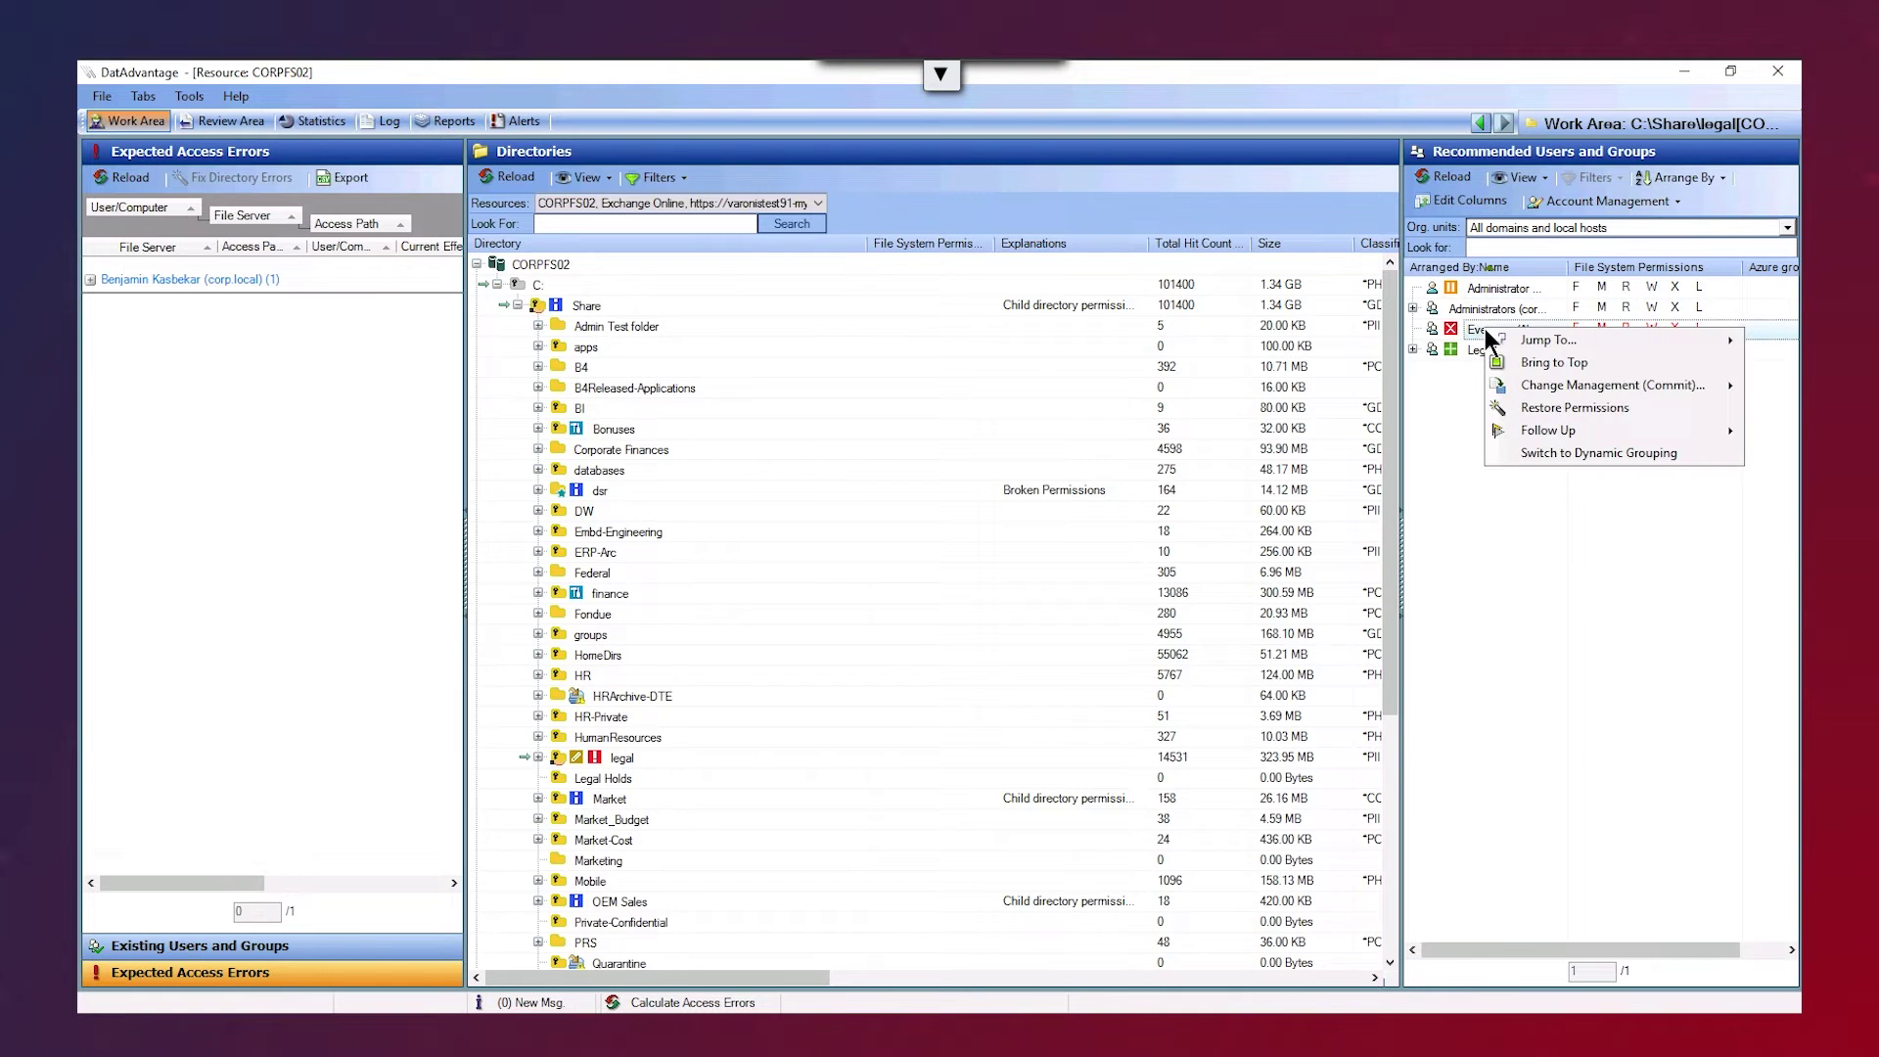
pyautogui.moveTo(1526, 379)
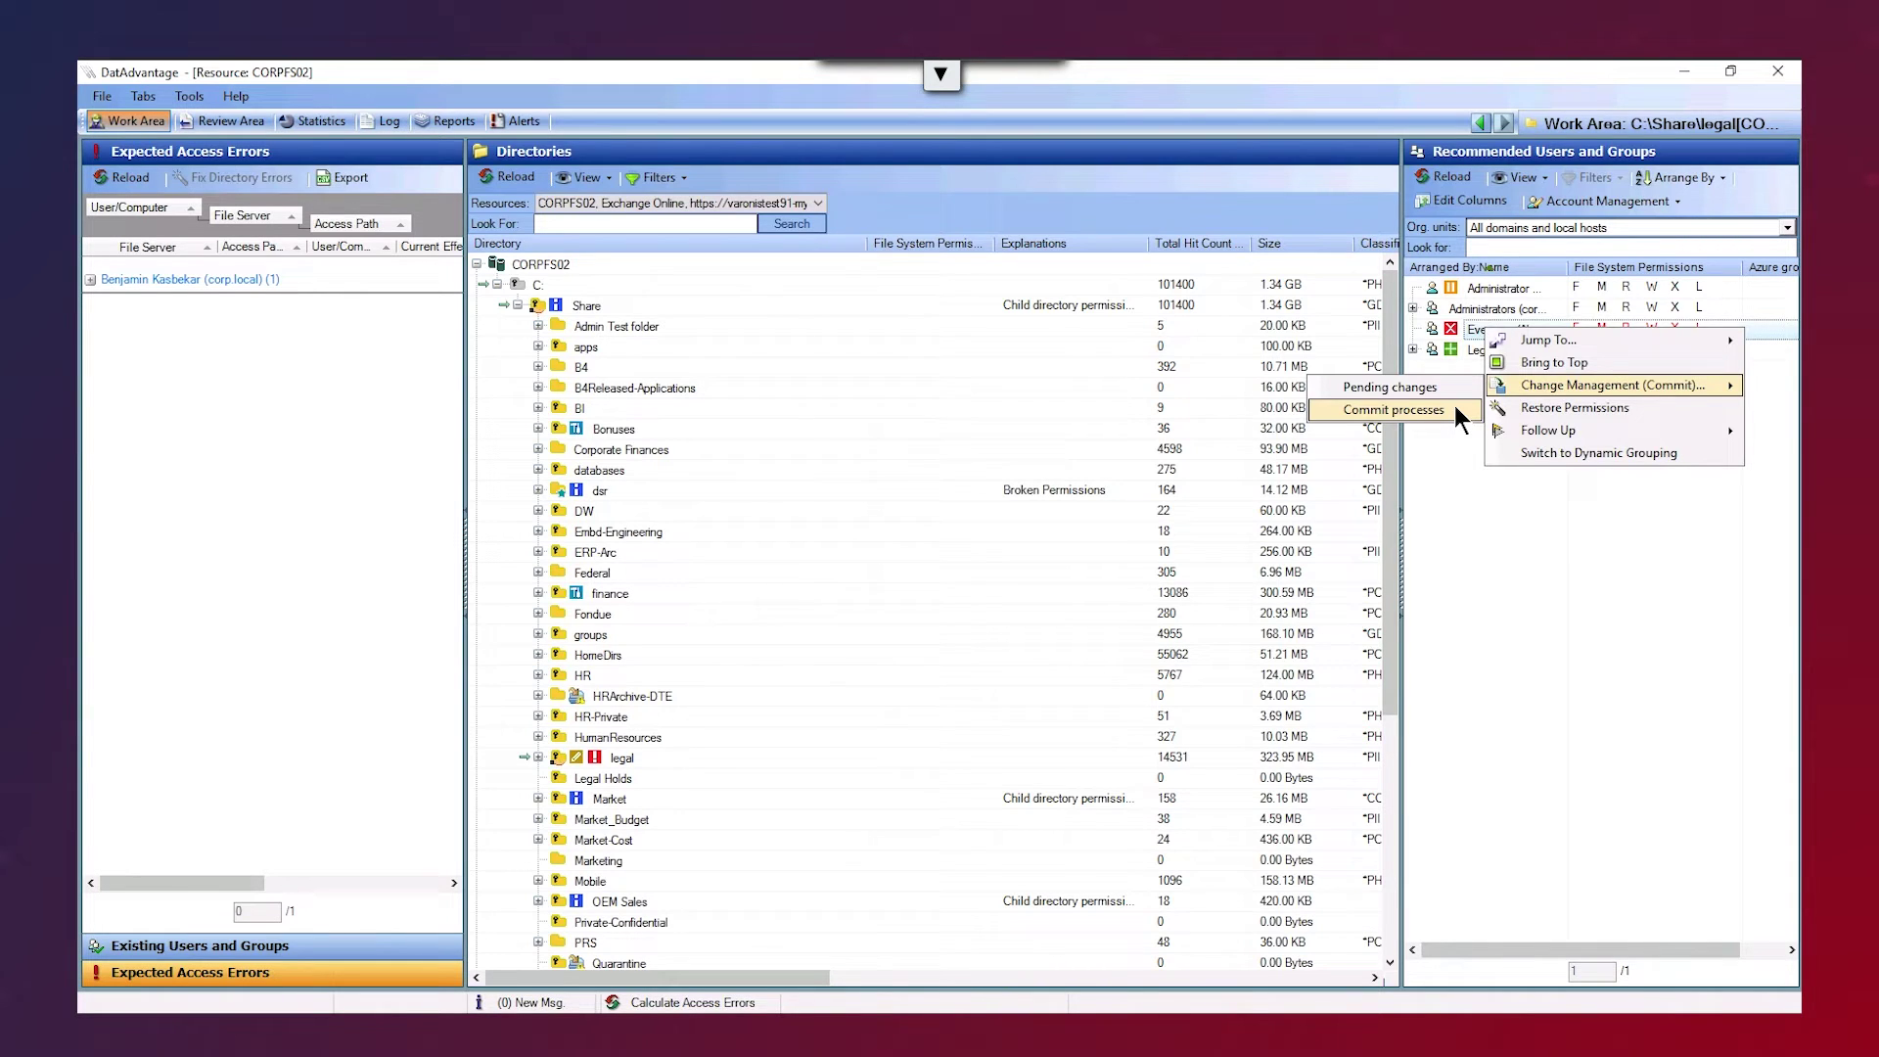
pyautogui.click(1524, 524)
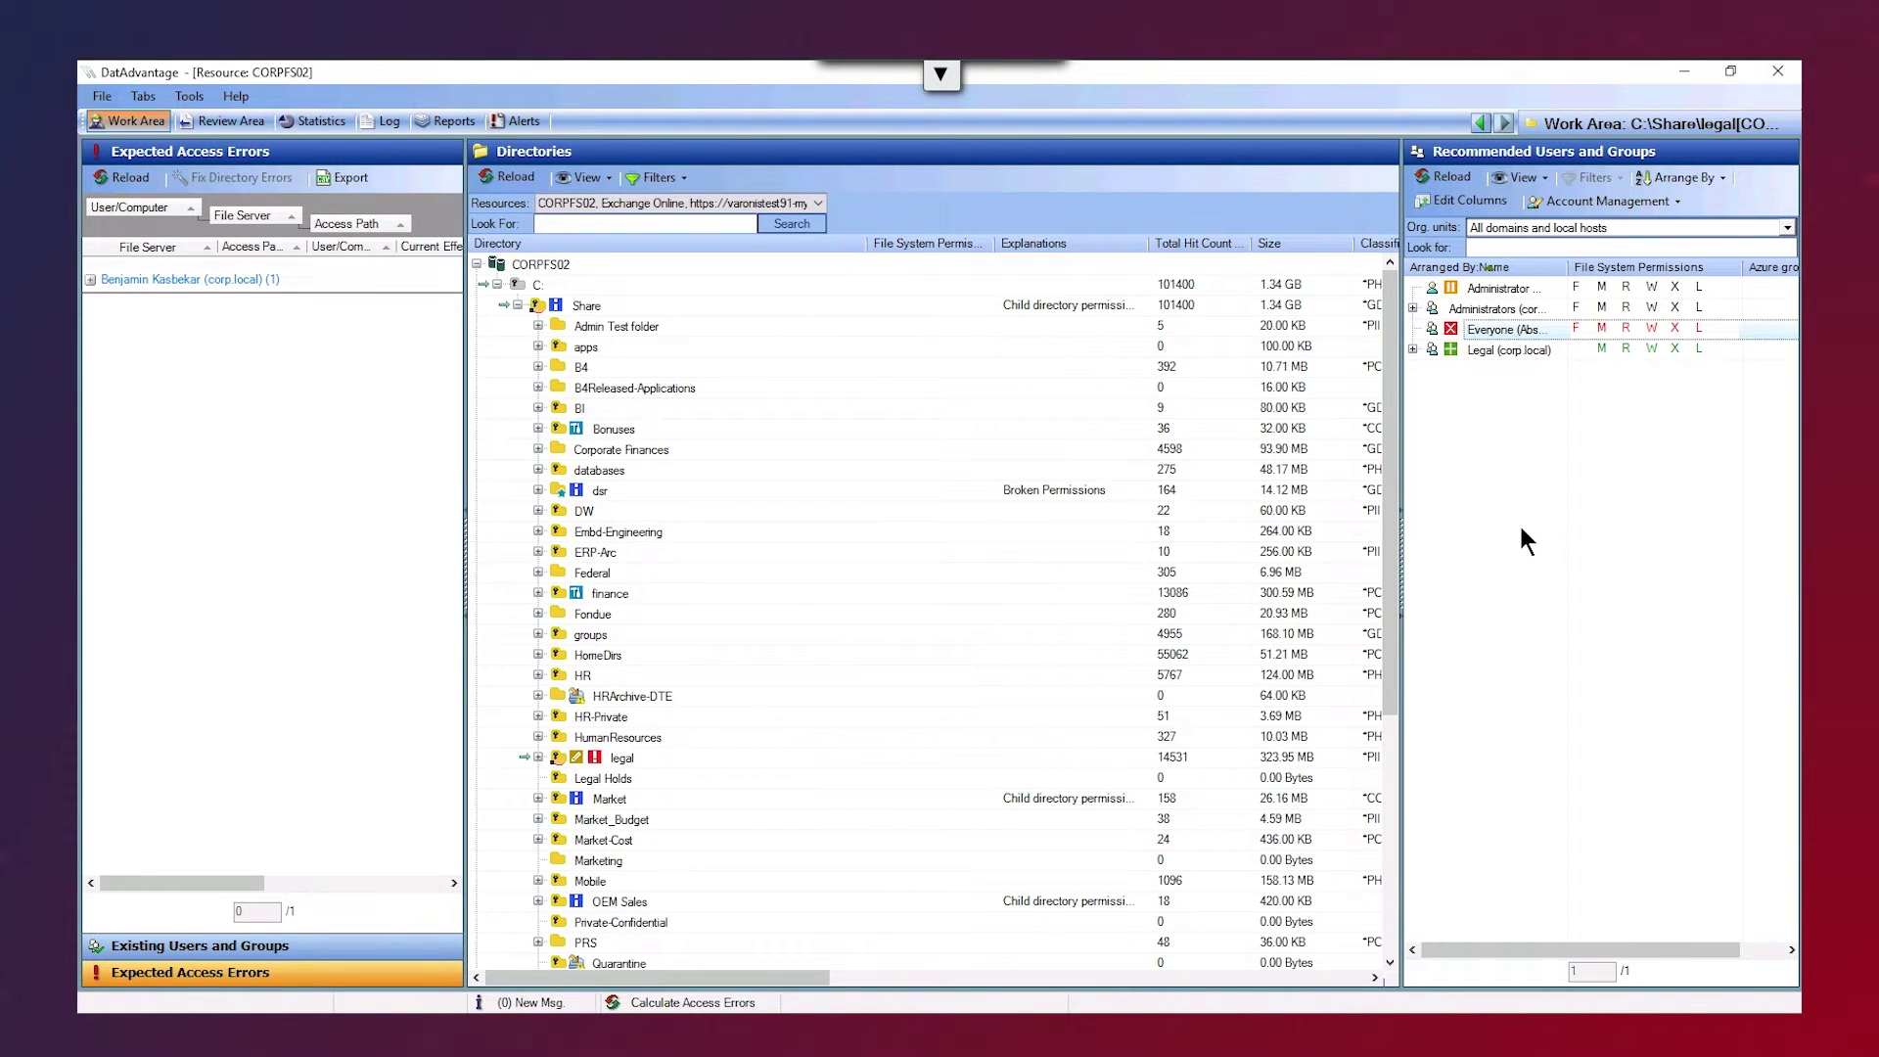
# - Show report 04.a.01 Effective Permissions for User or Group in the Reports area
pyautogui.click(458, 122)
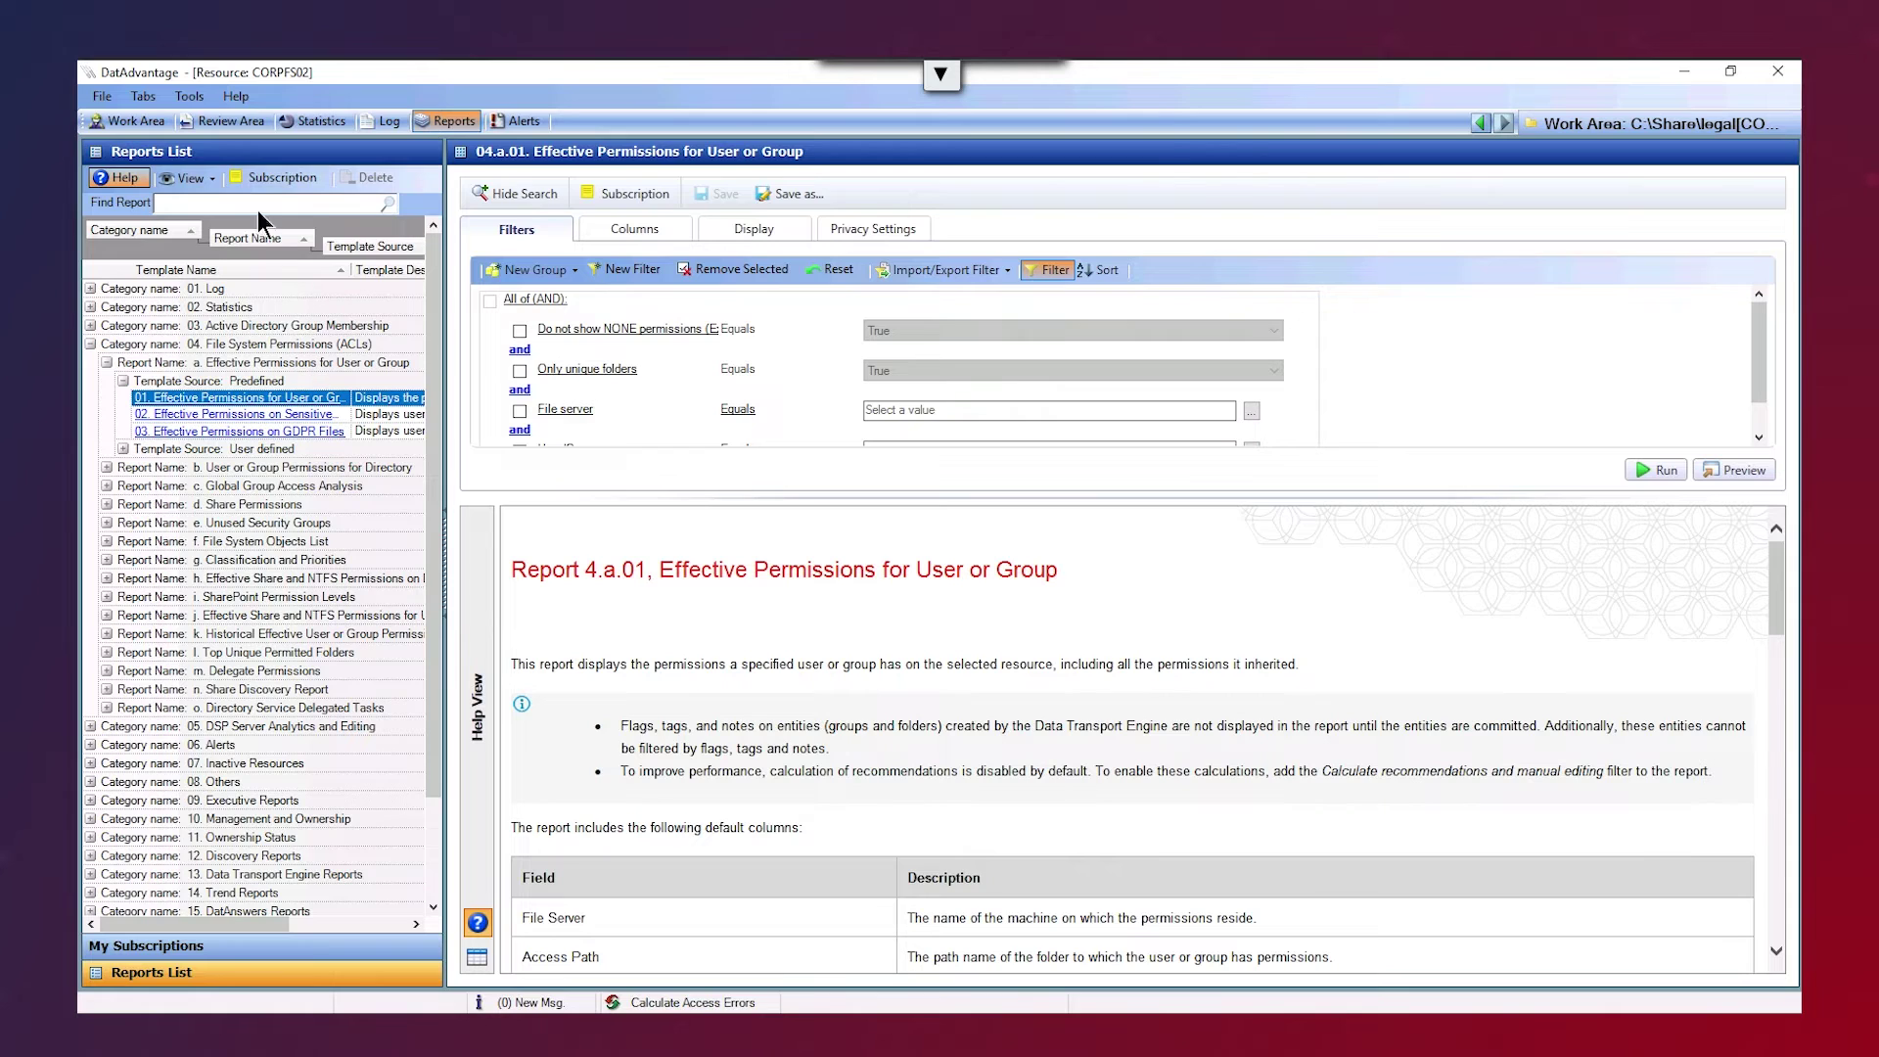
pyautogui.click(190, 97)
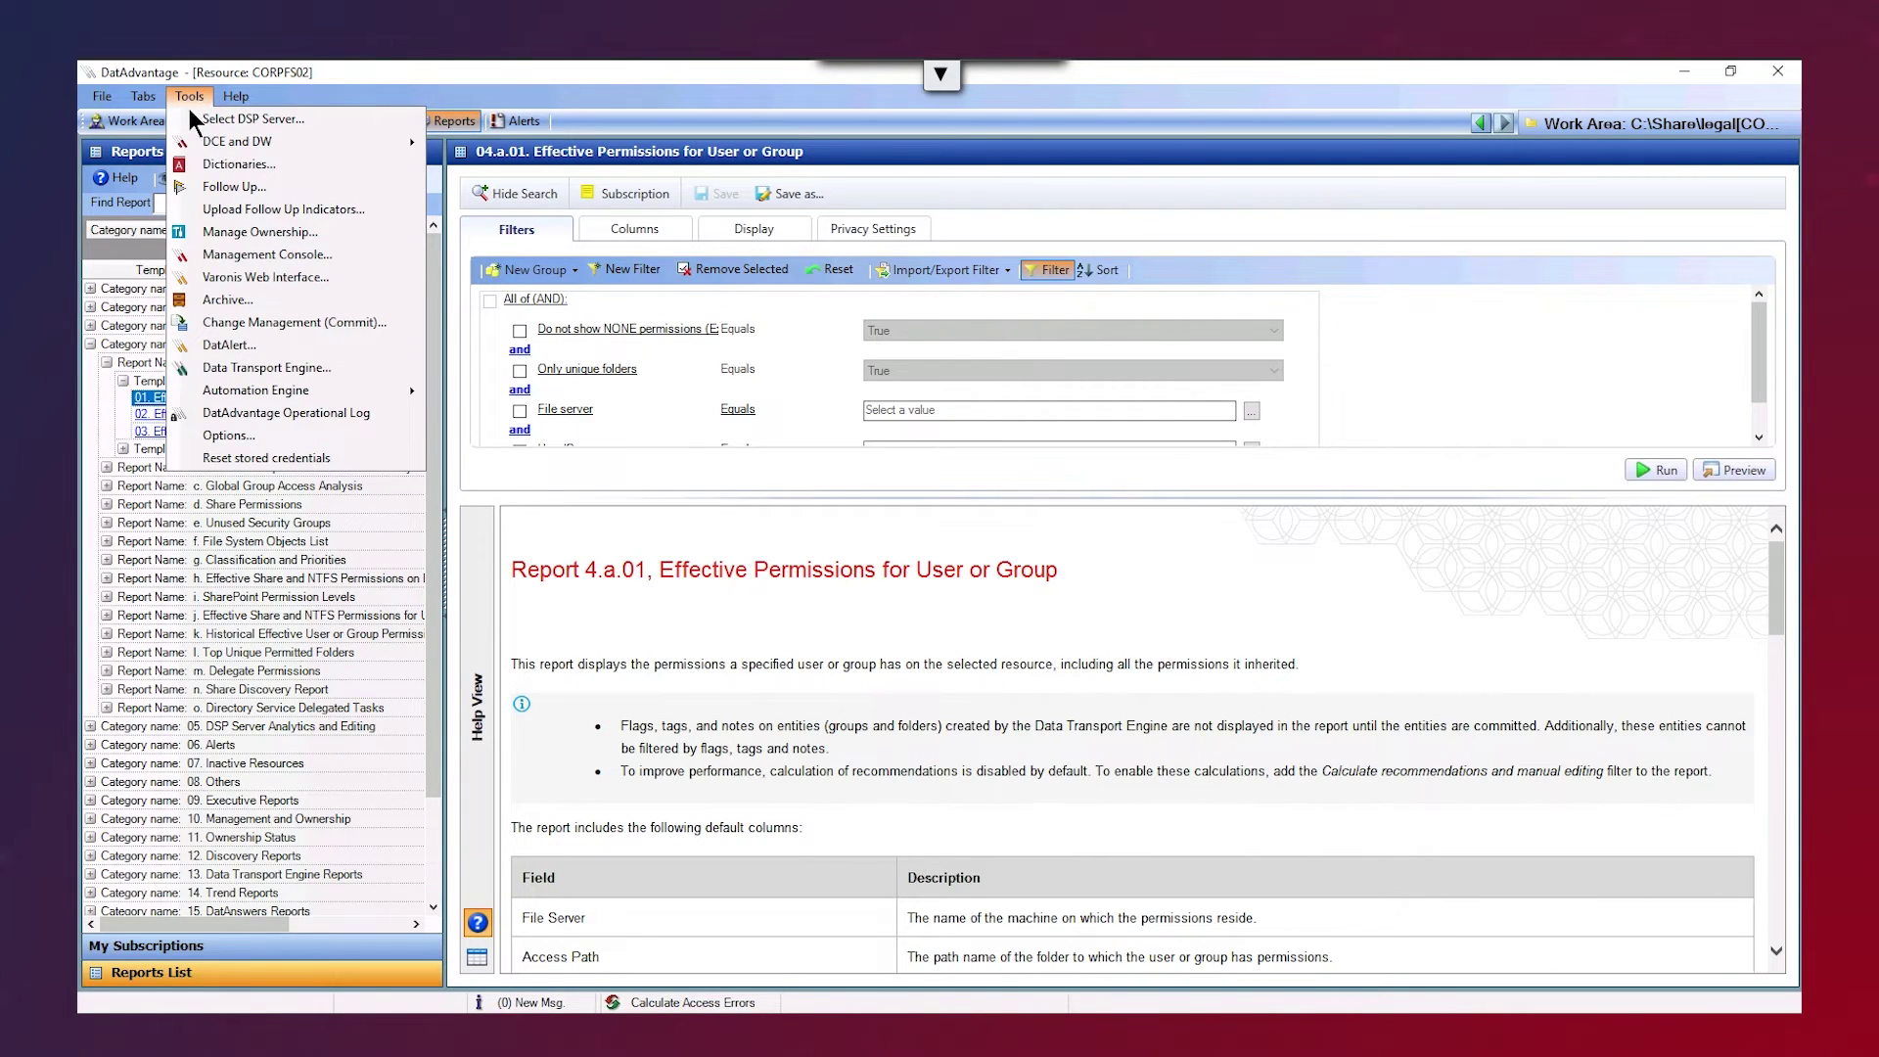
# - Open the Data Transport Engine configuration and edit the Department Archival Rule
pyautogui.click(221, 368)
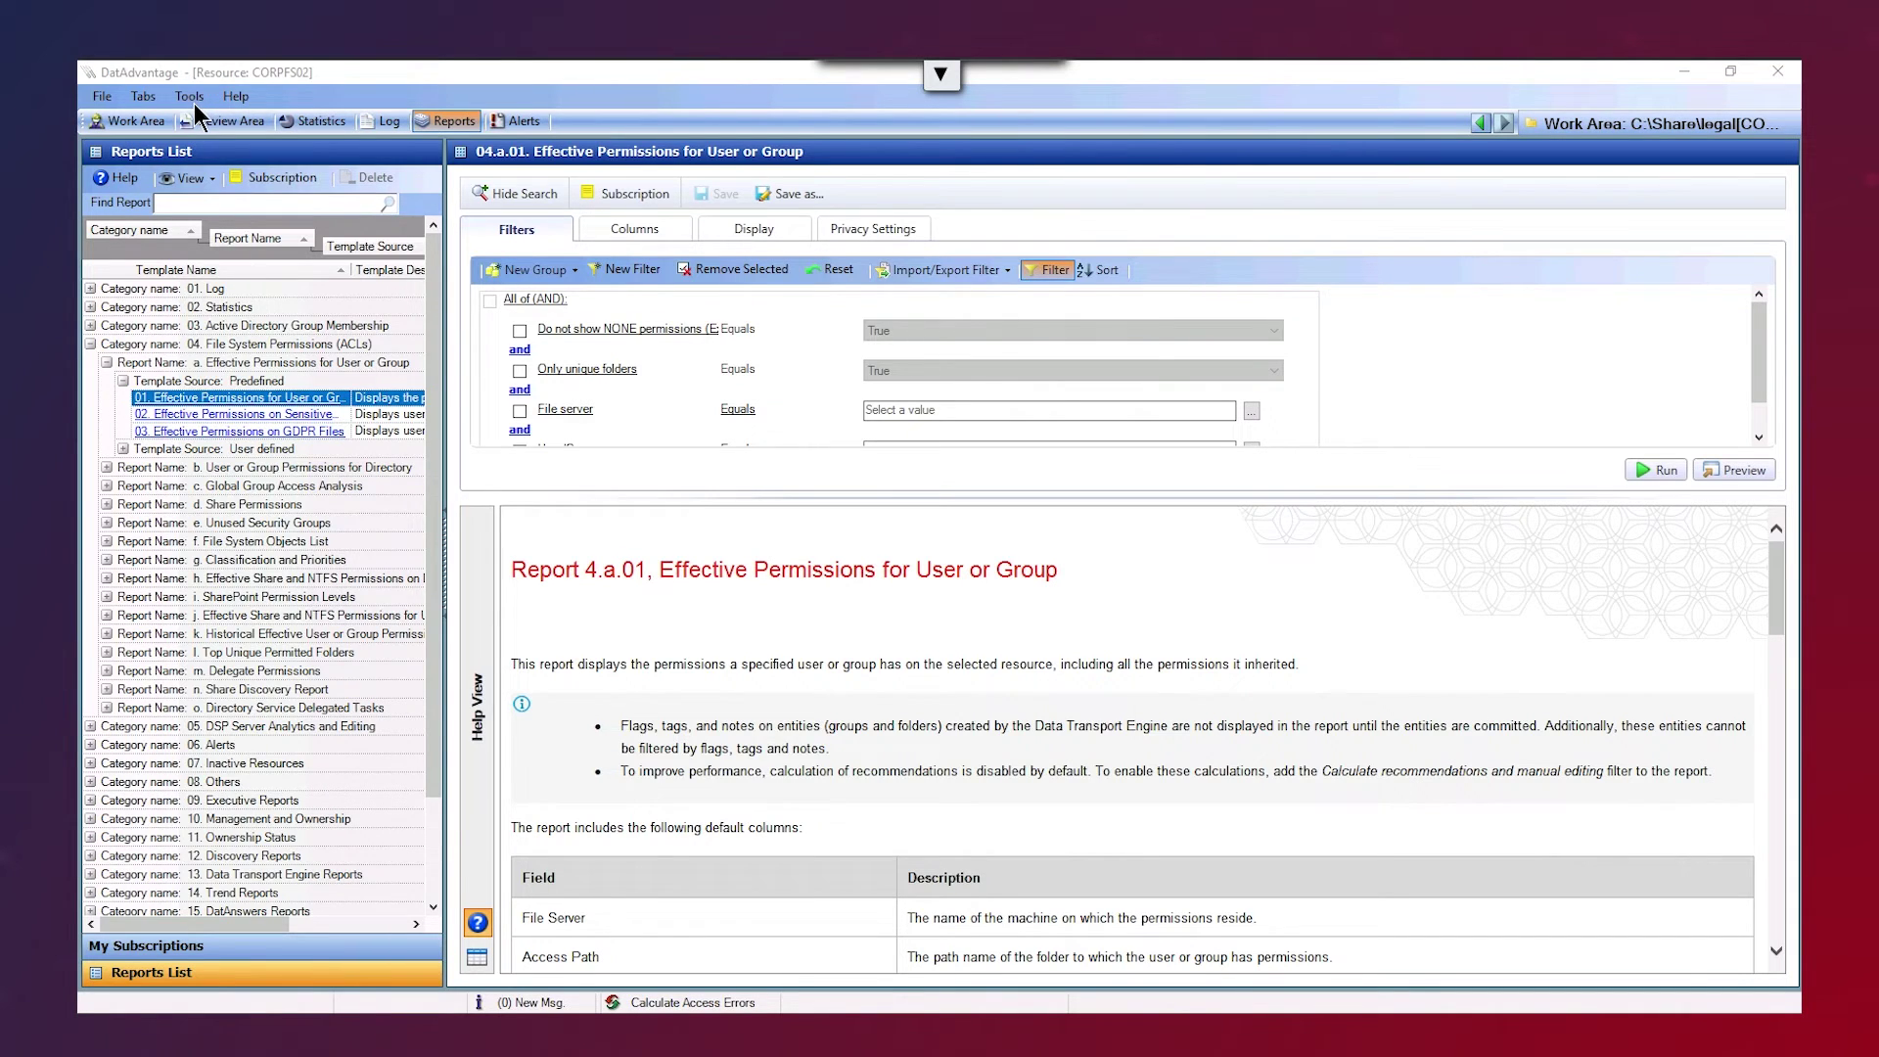
pyautogui.click(1107, 601)
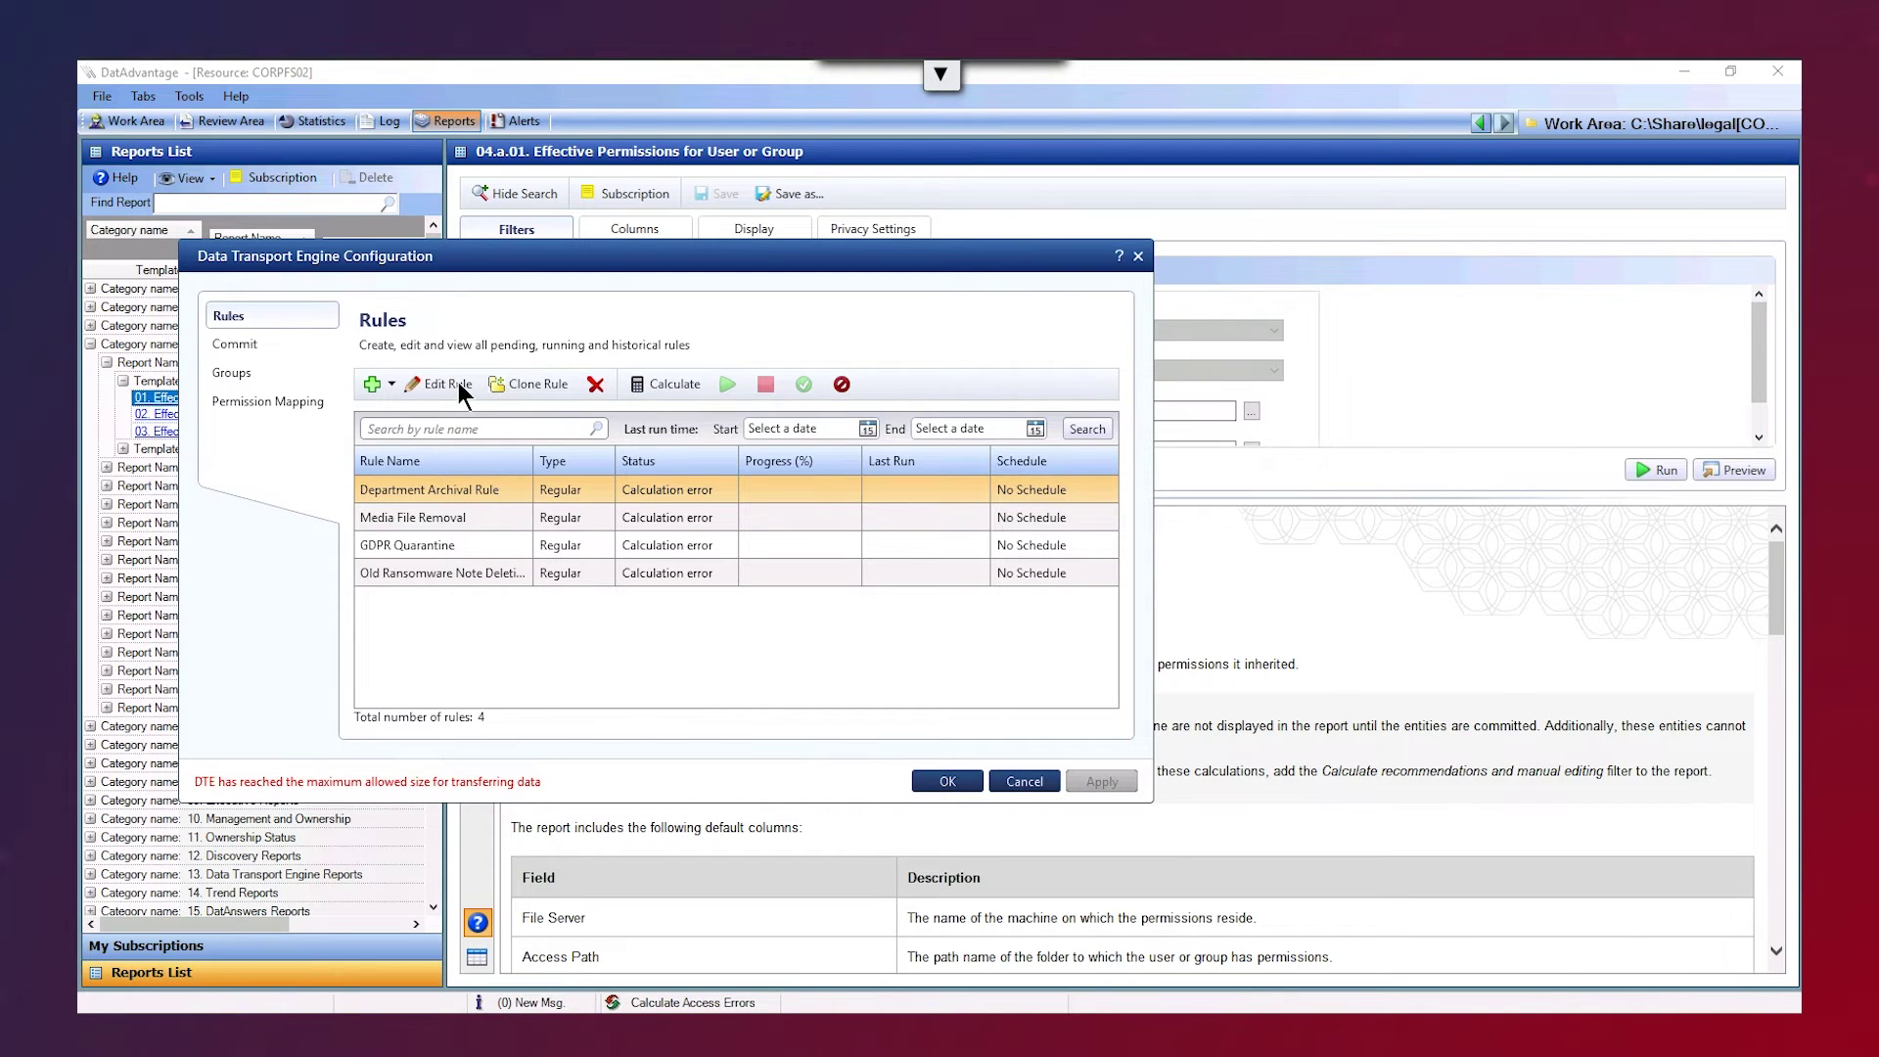
pyautogui.click(452, 384)
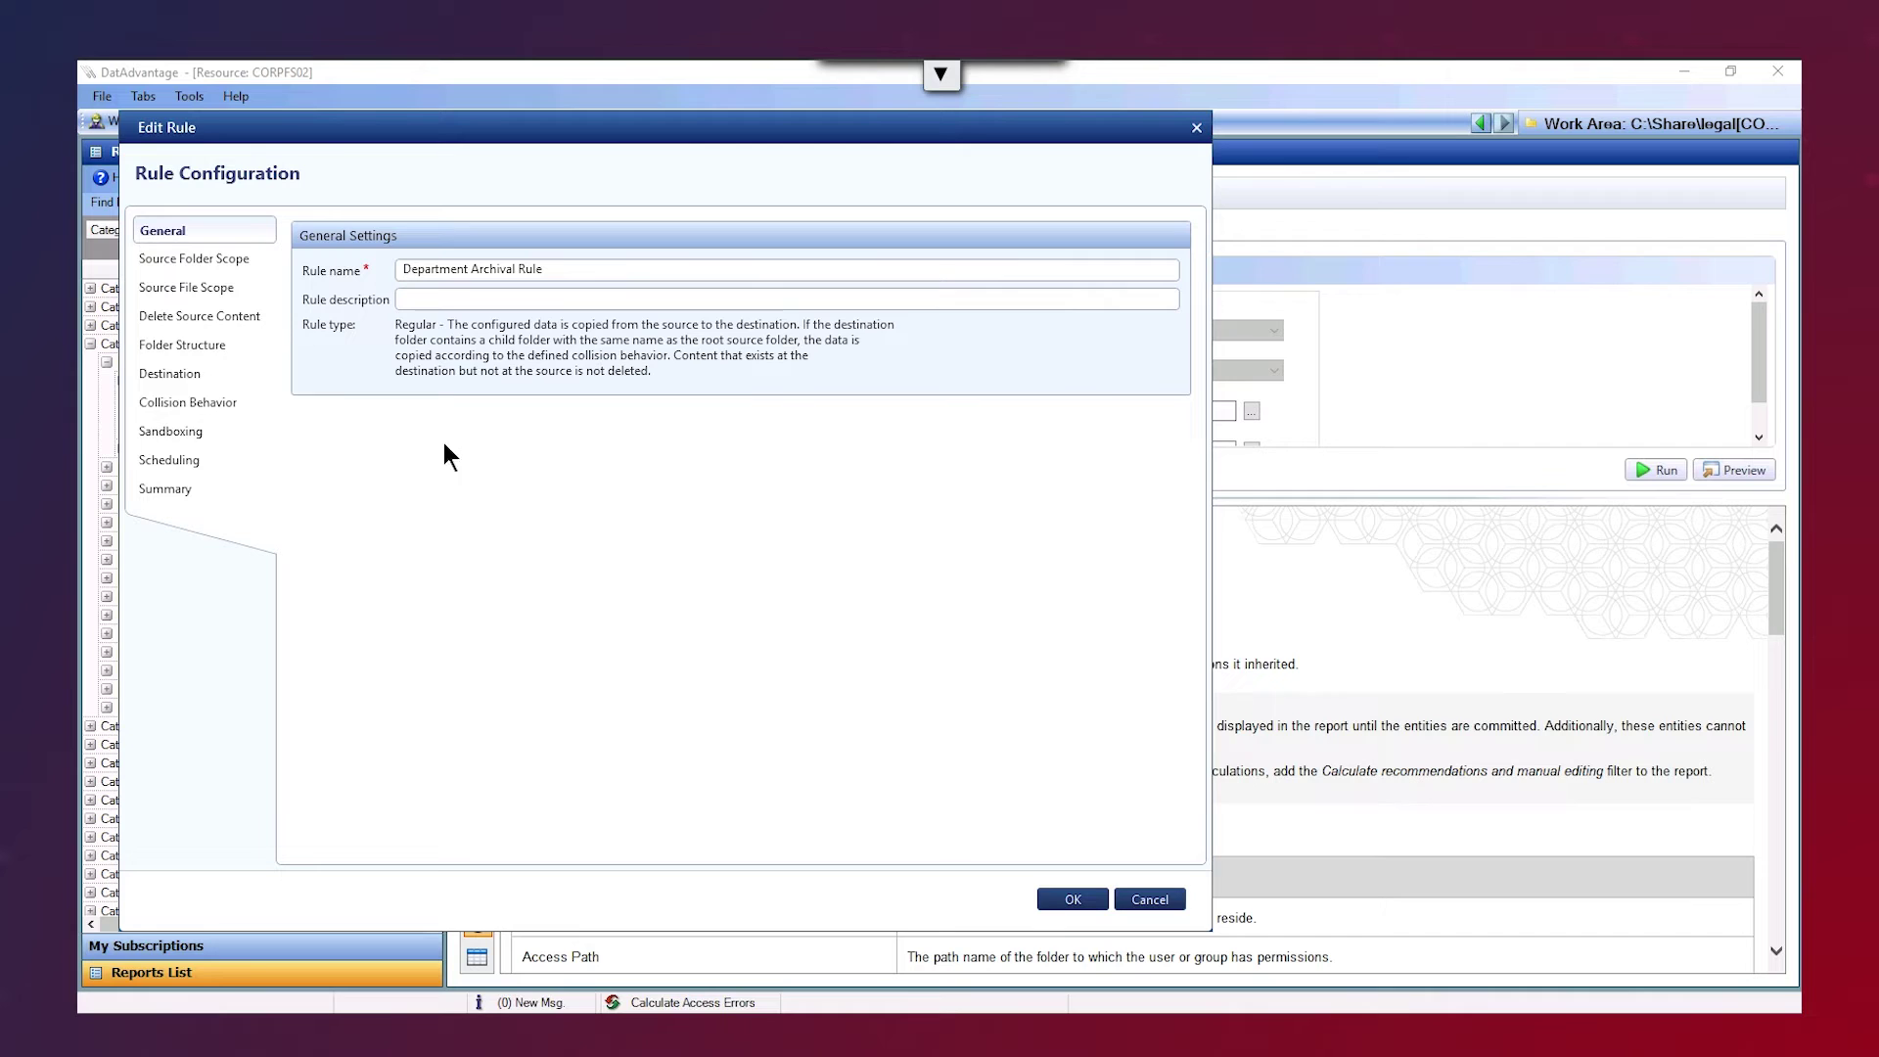
# - Review its Source Folder Scope and Delete Source Content settings, then cancel without changes
pyautogui.click(209, 258)
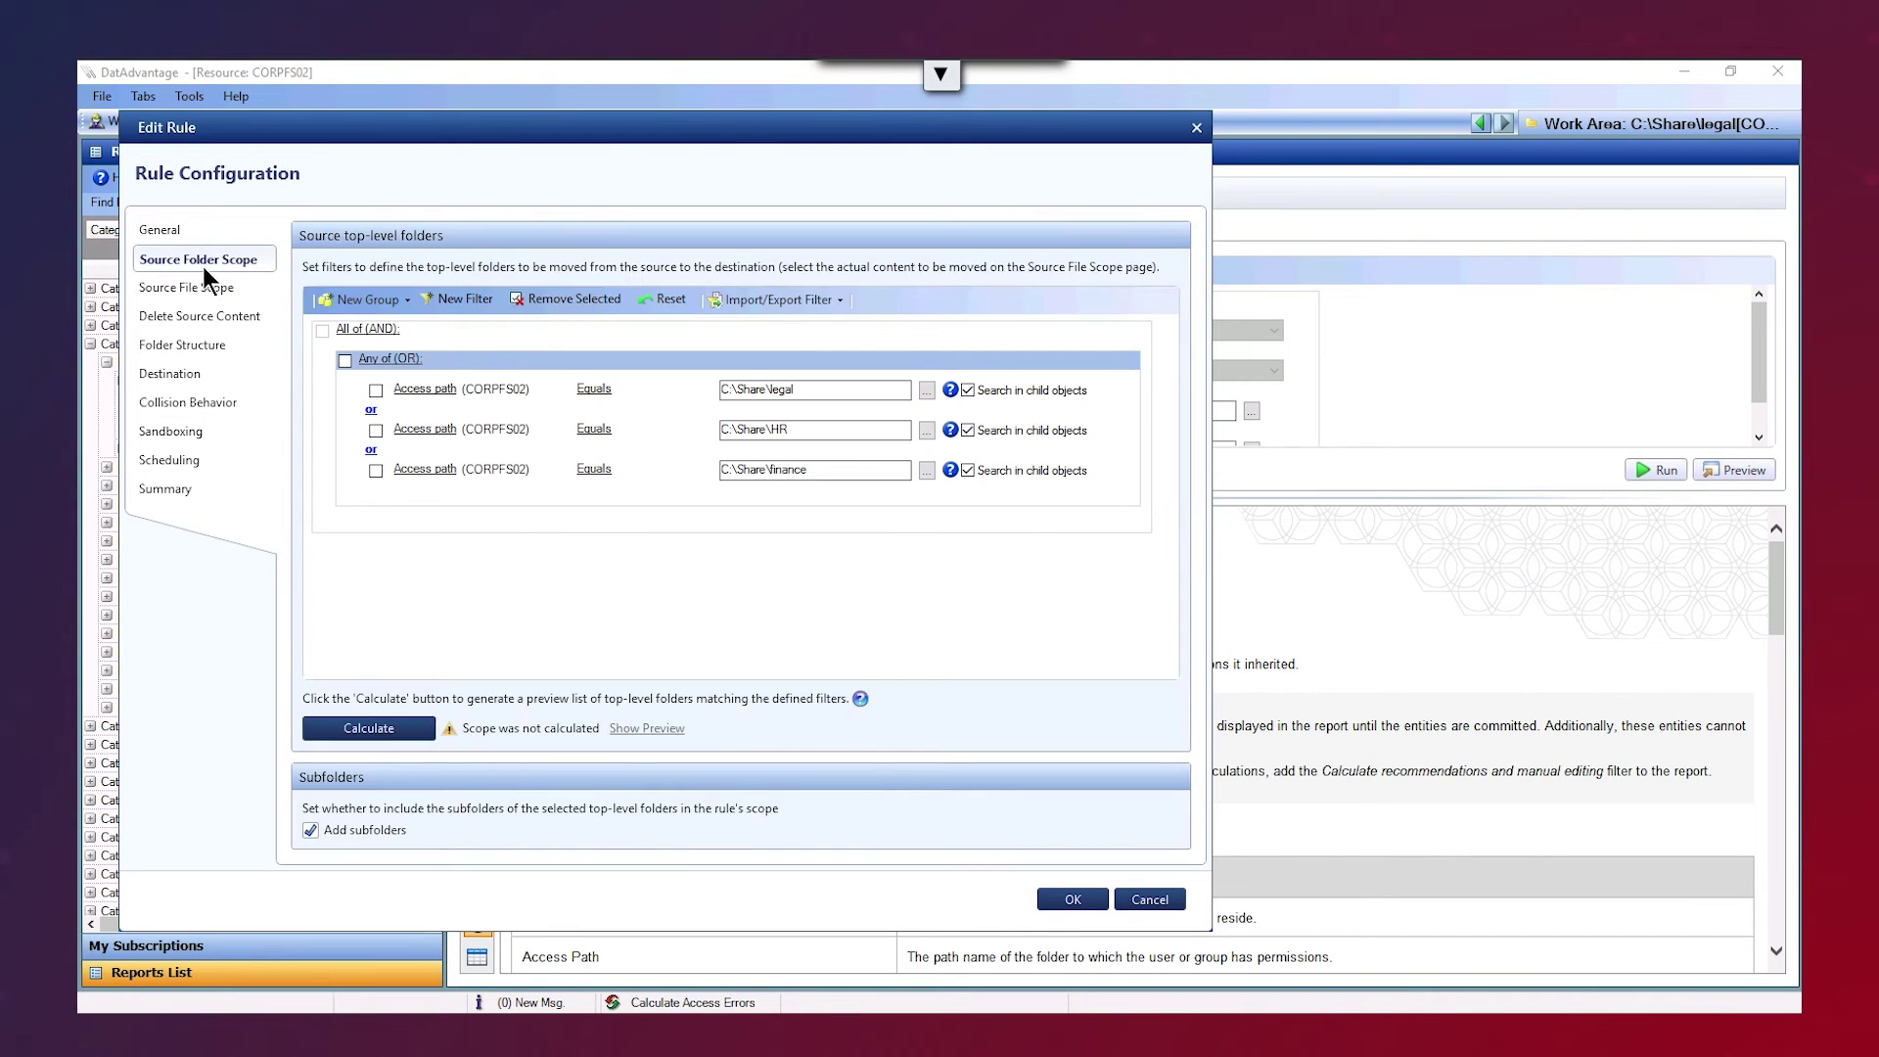
pyautogui.click(202, 317)
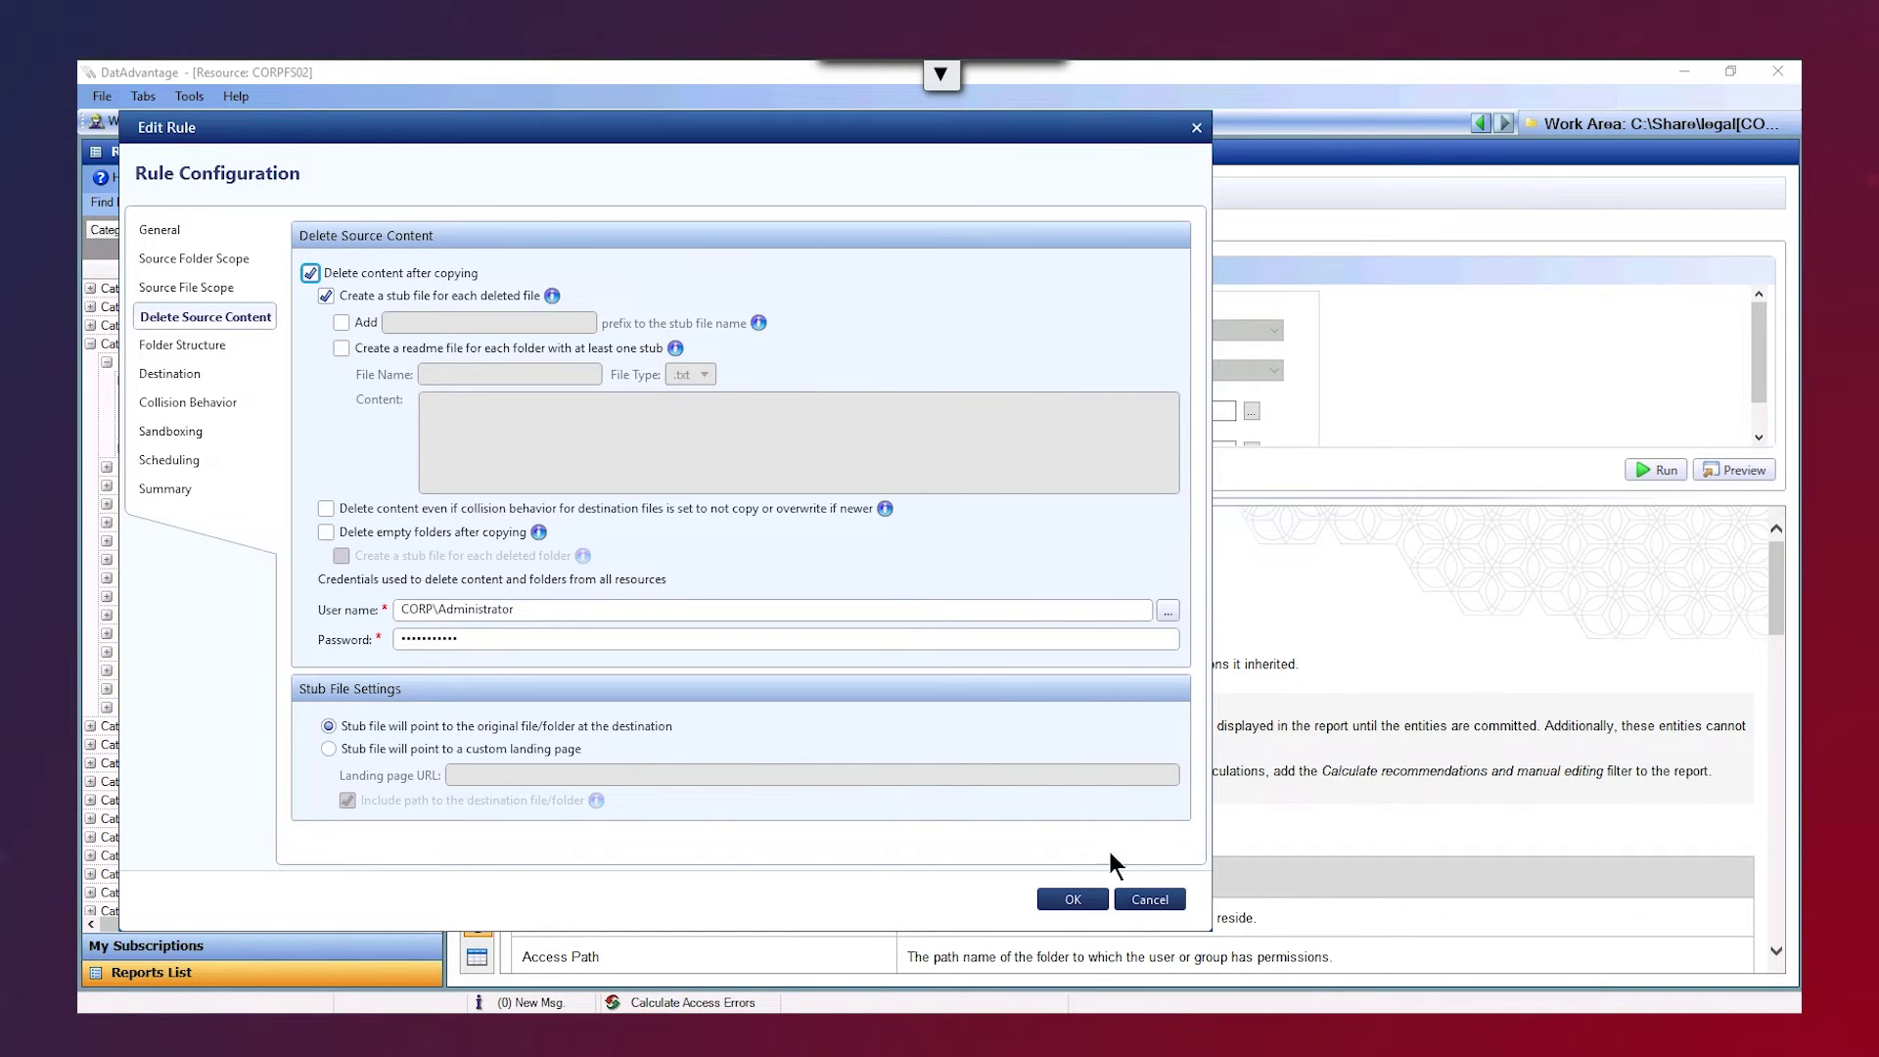
pyautogui.click(1137, 898)
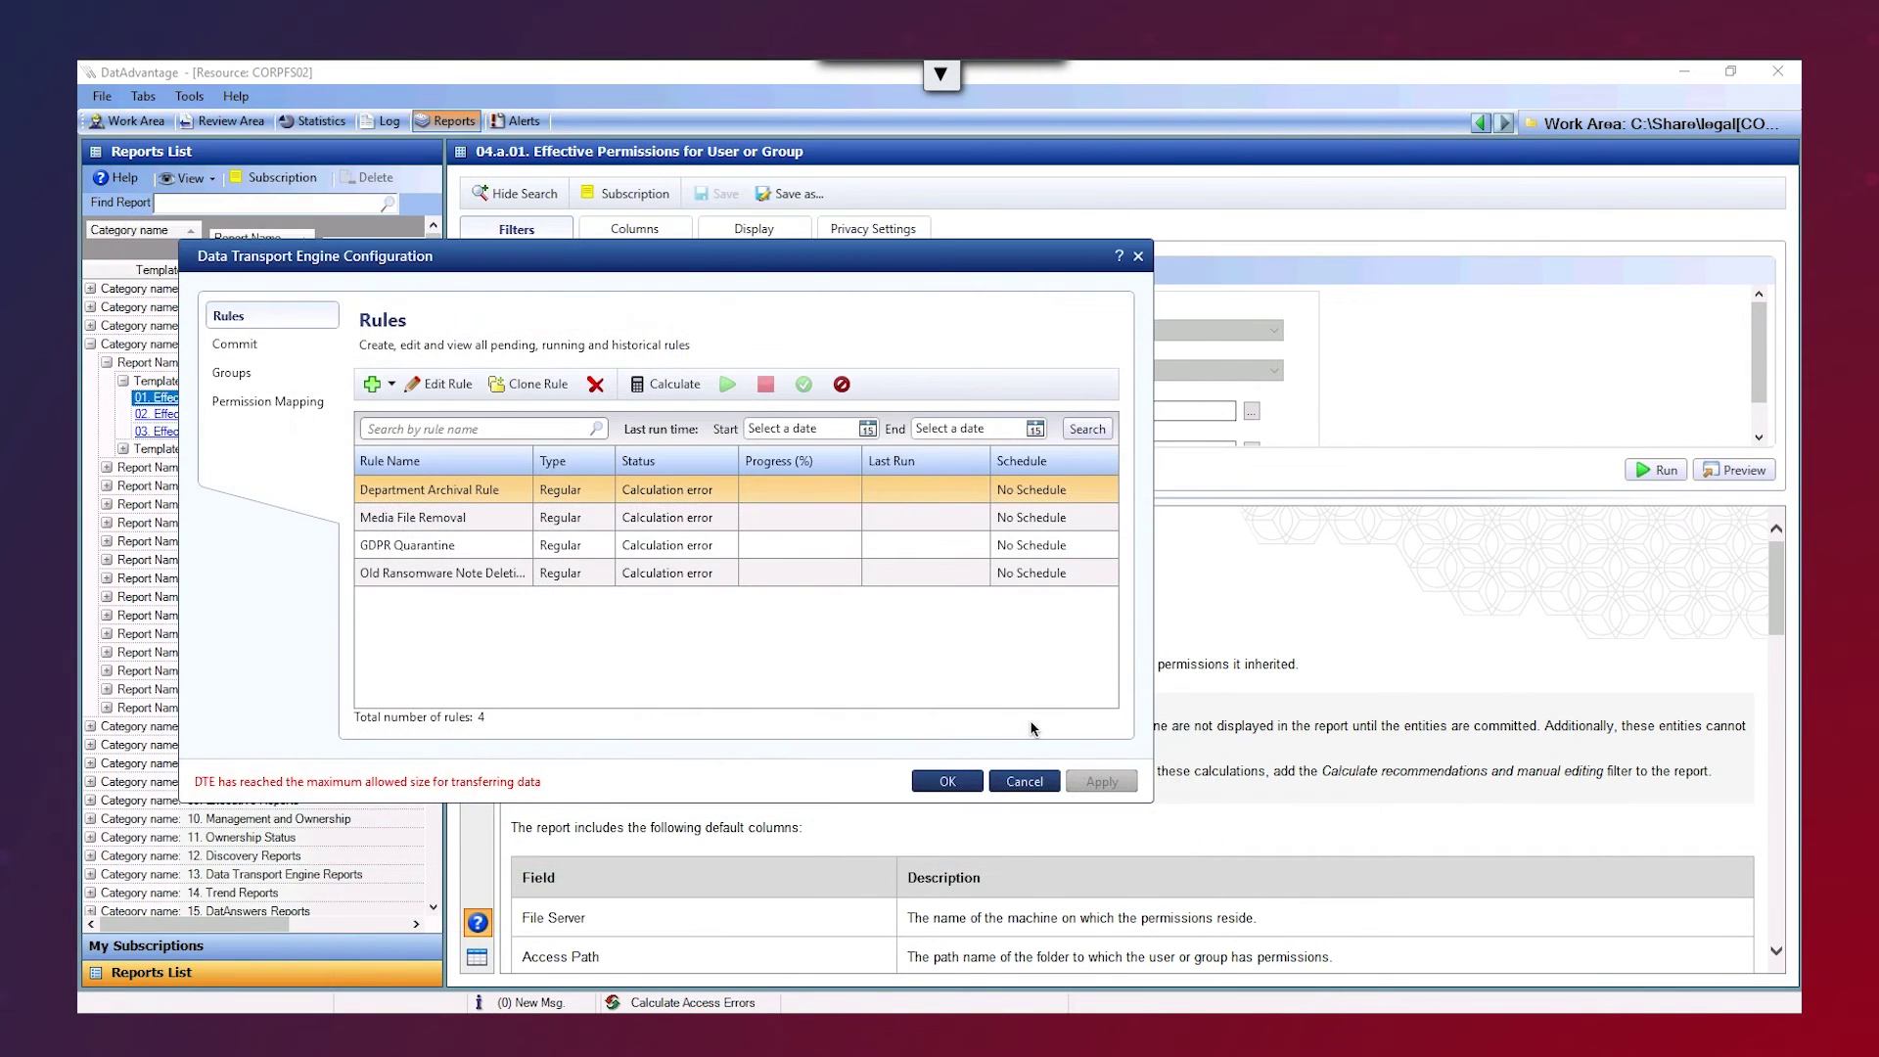
# - Open the DatAlert rules and expand 'access to atypical mailboxes', enabled with 4 - Warning severity
pyautogui.click(1024, 783)
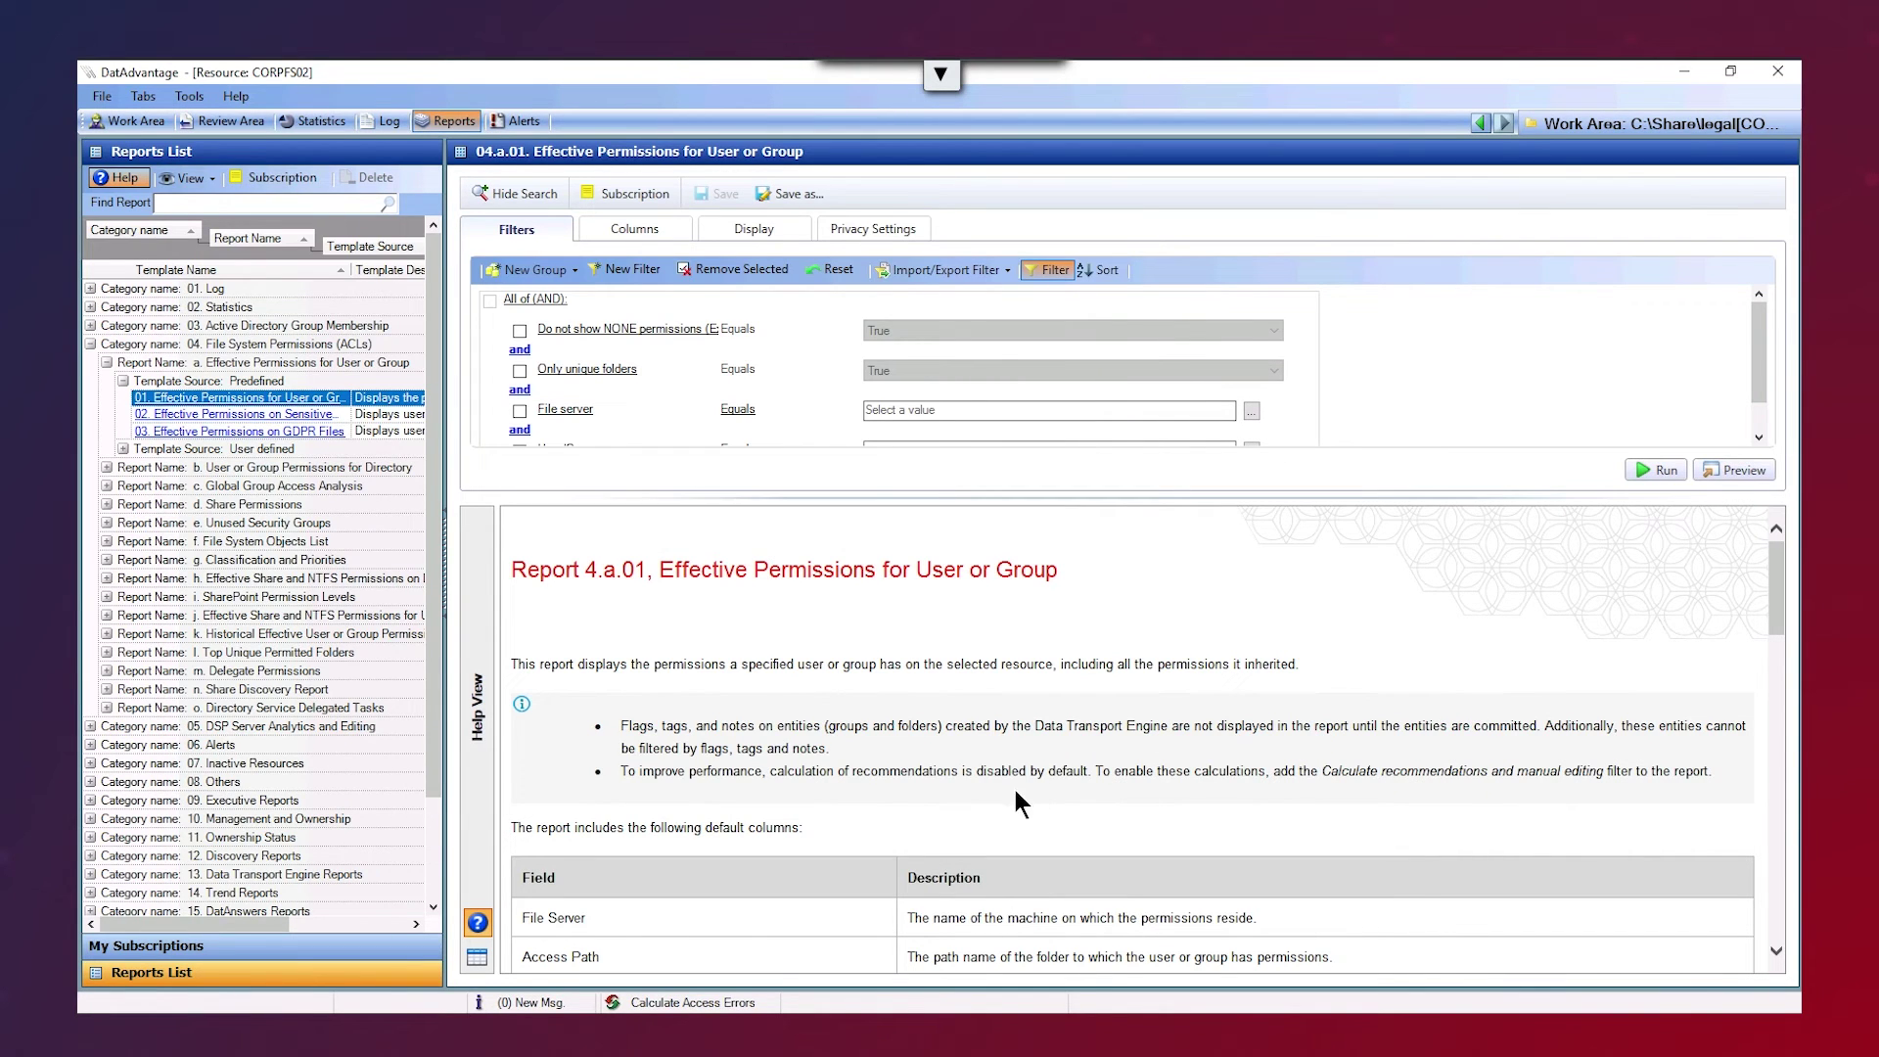
pyautogui.click(186, 96)
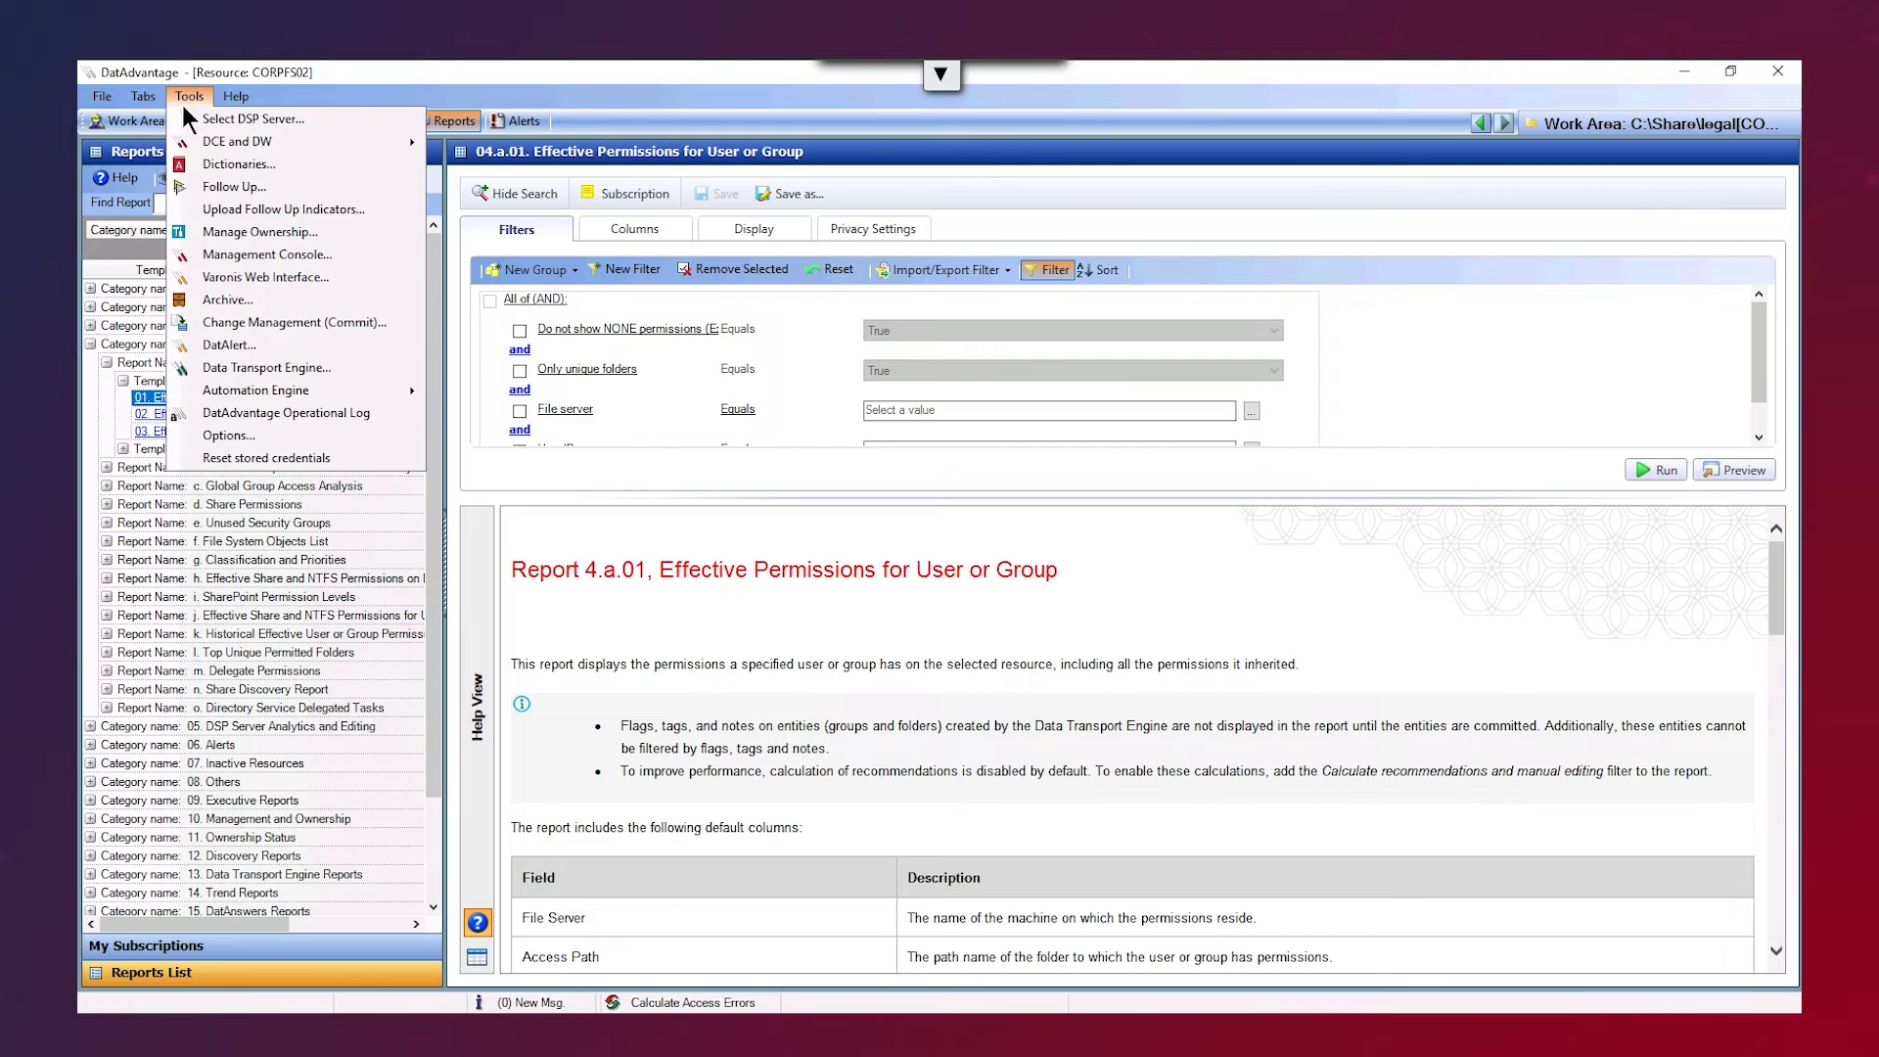
pyautogui.click(232, 347)
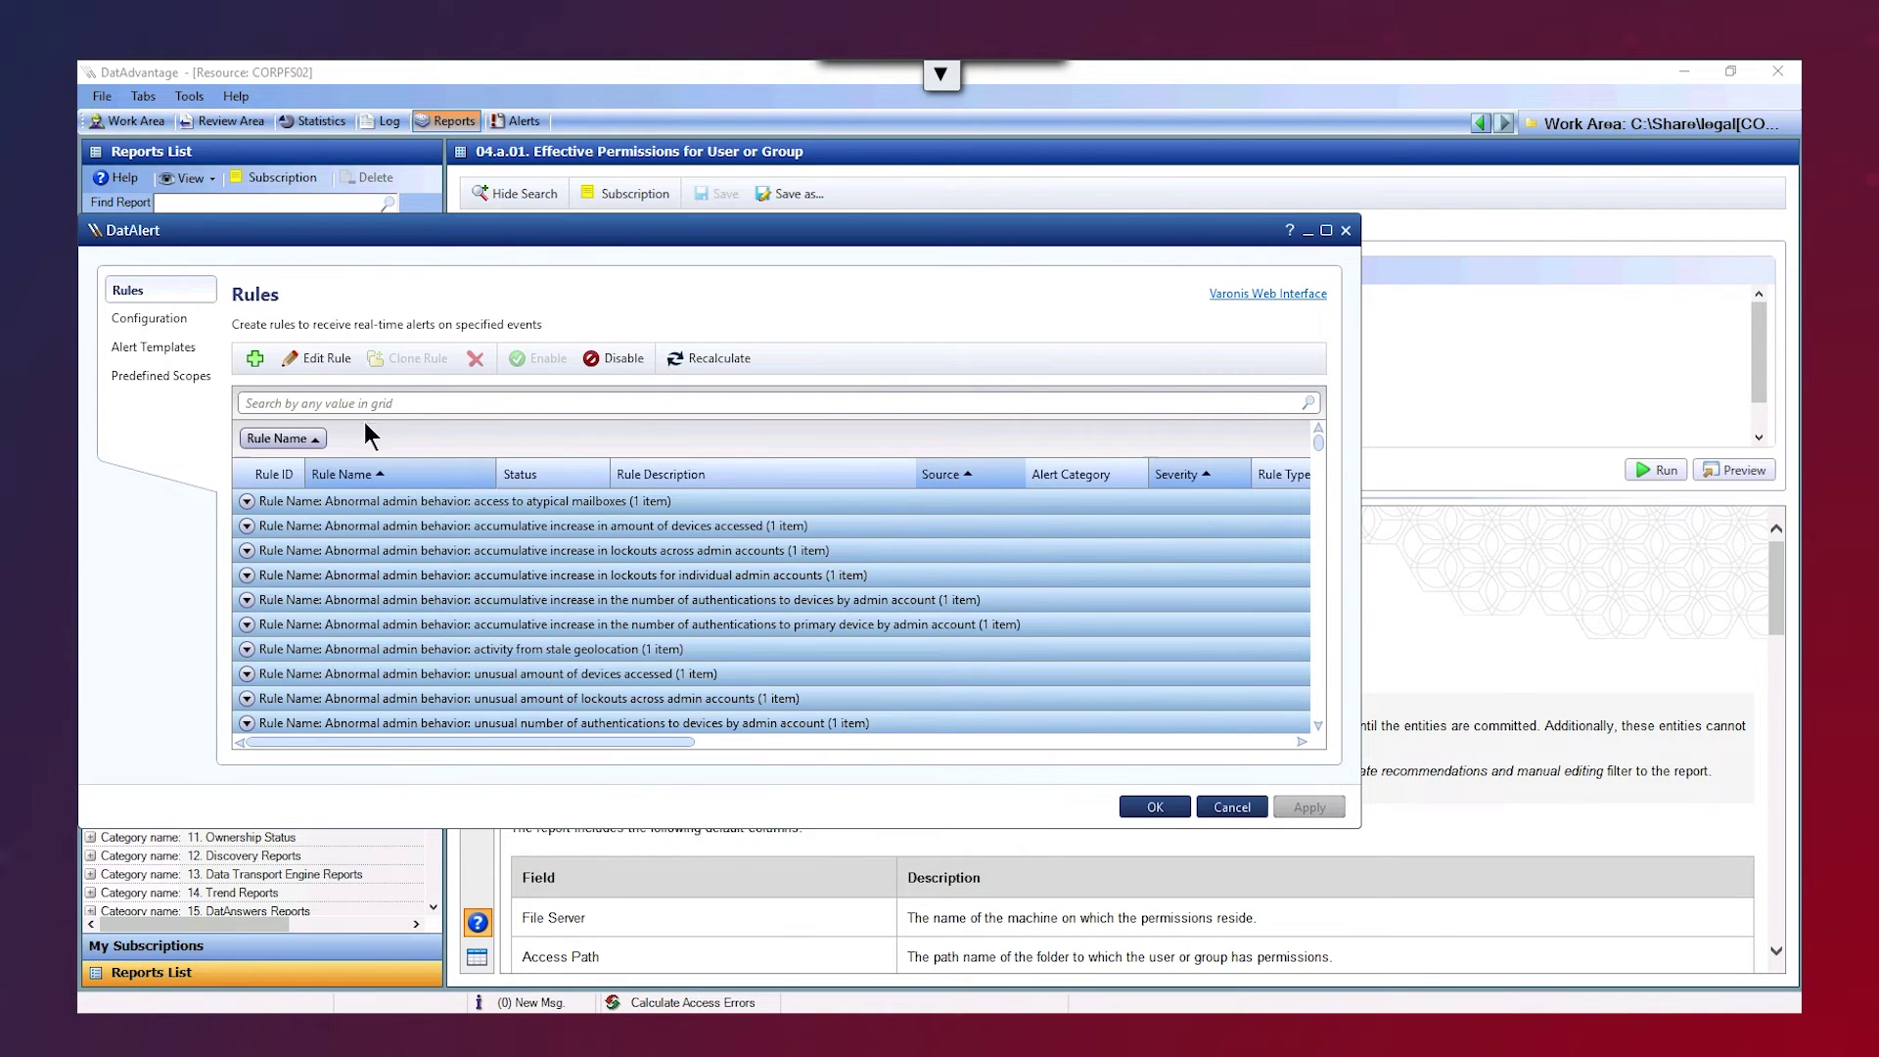
pyautogui.click(247, 501)
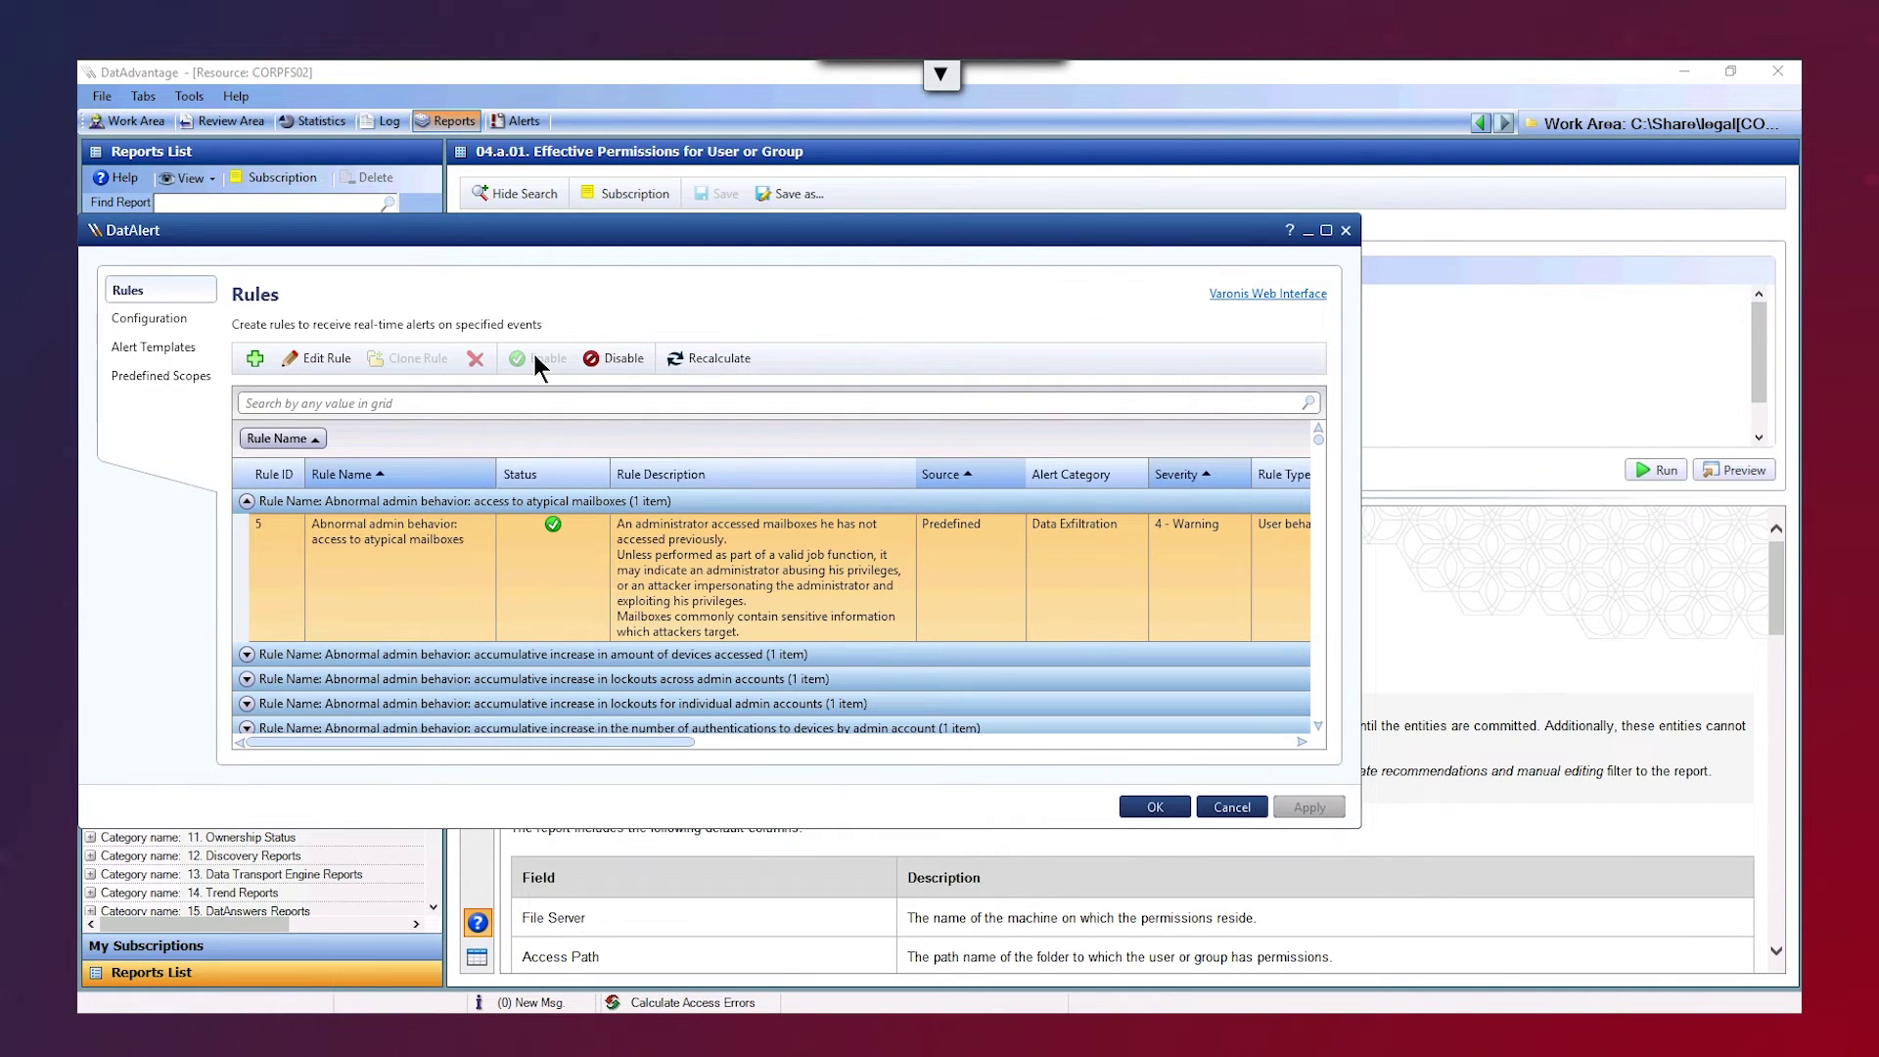
pyautogui.click(255, 359)
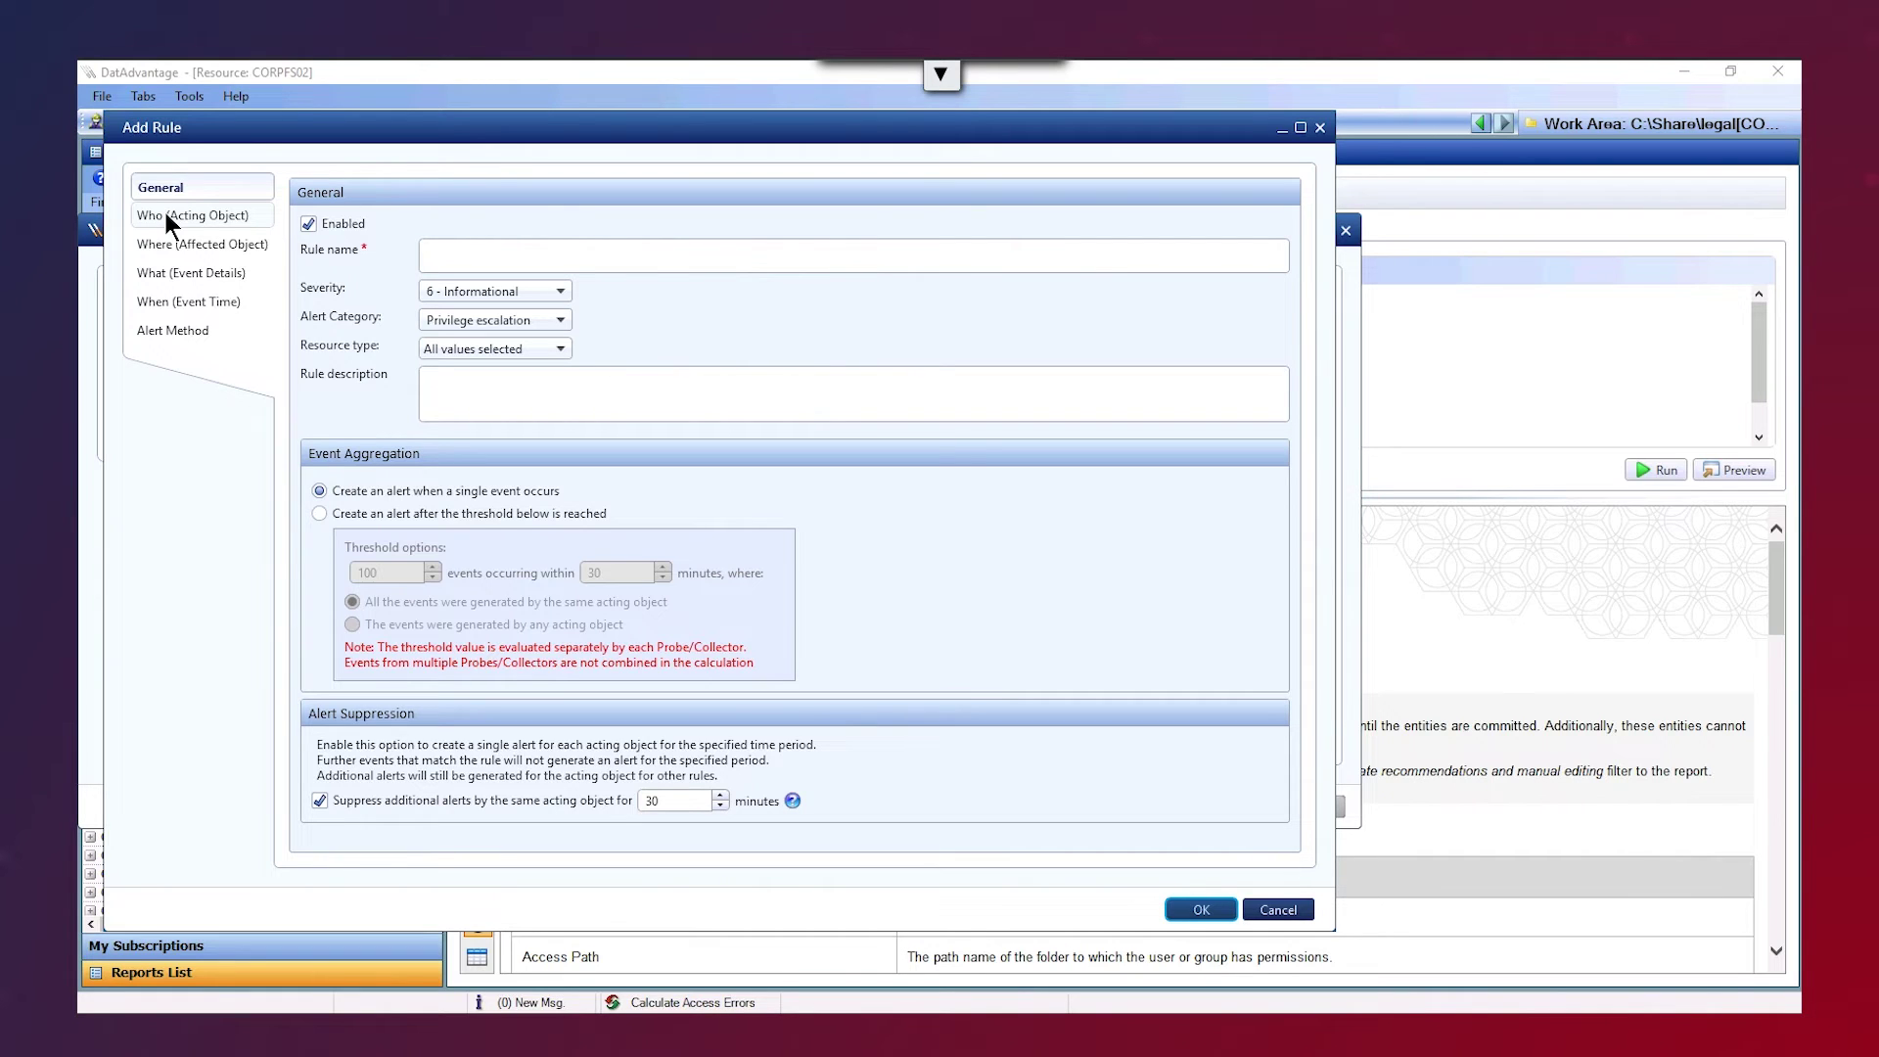
pyautogui.click(156, 329)
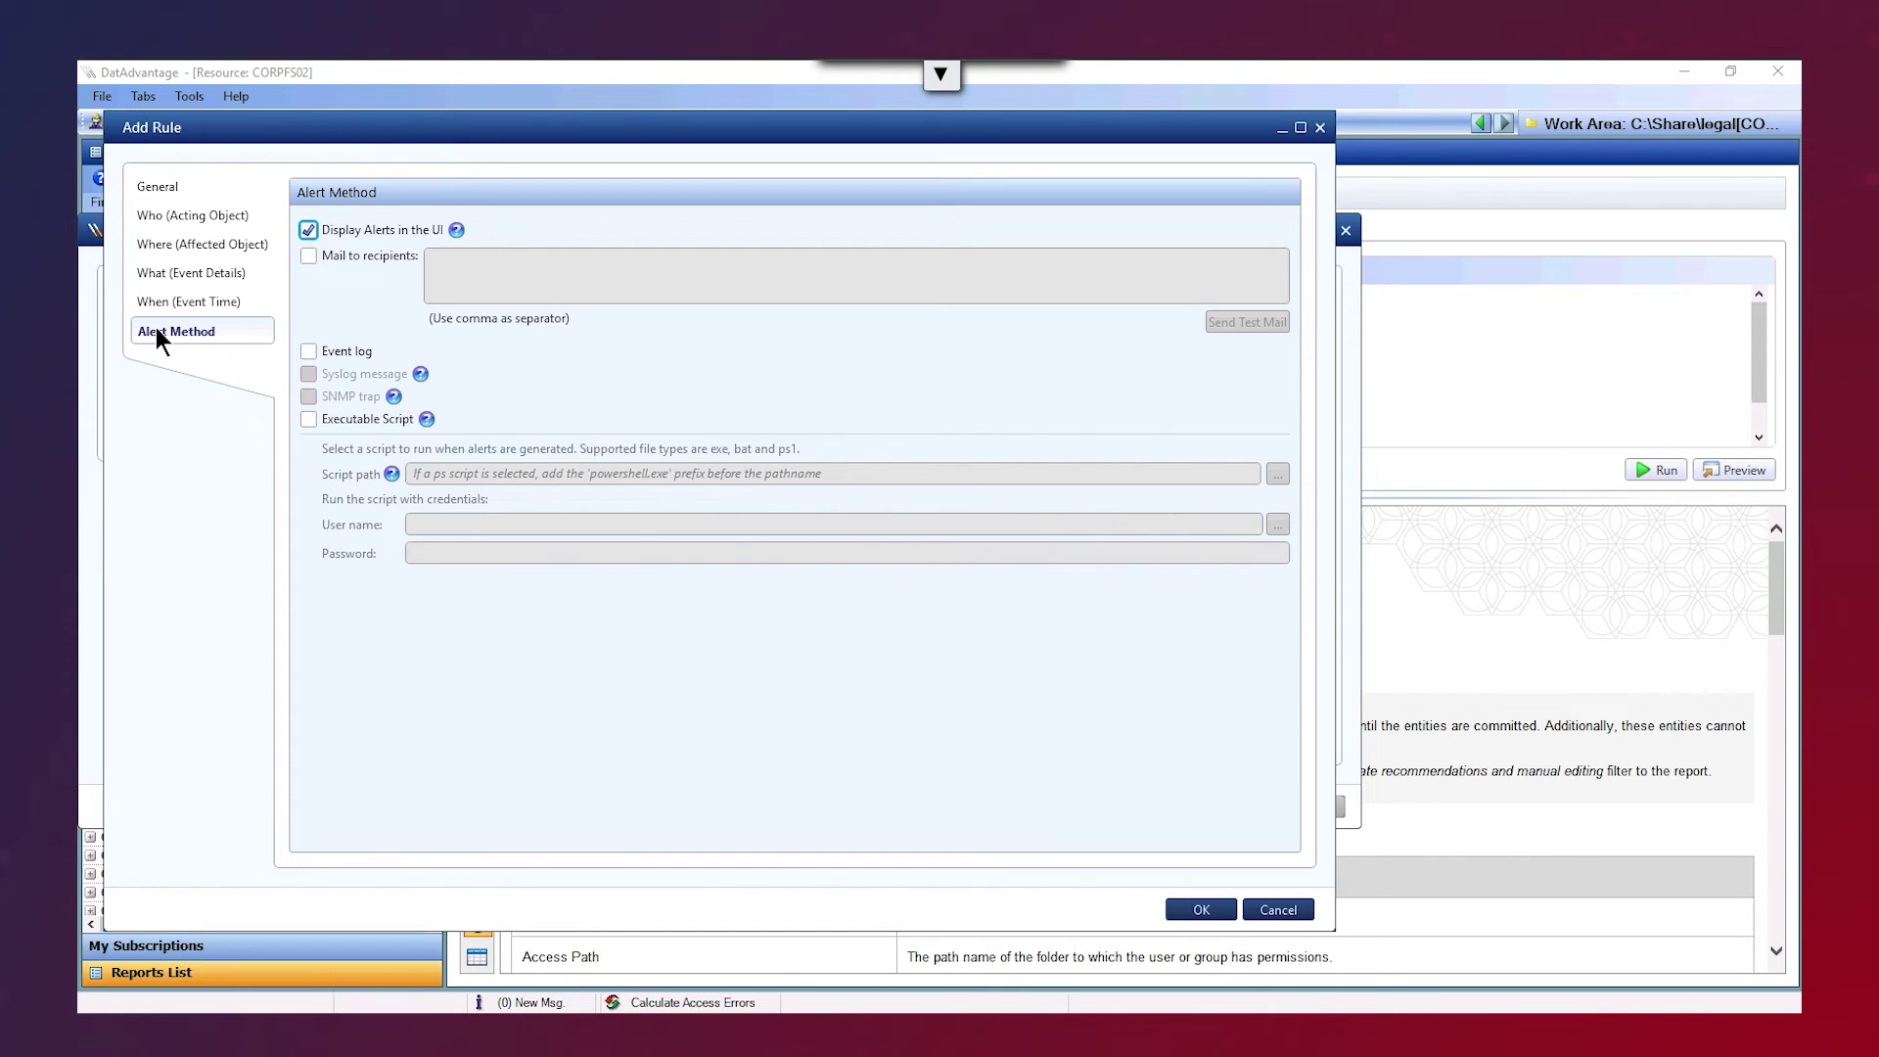
pyautogui.click(1278, 908)
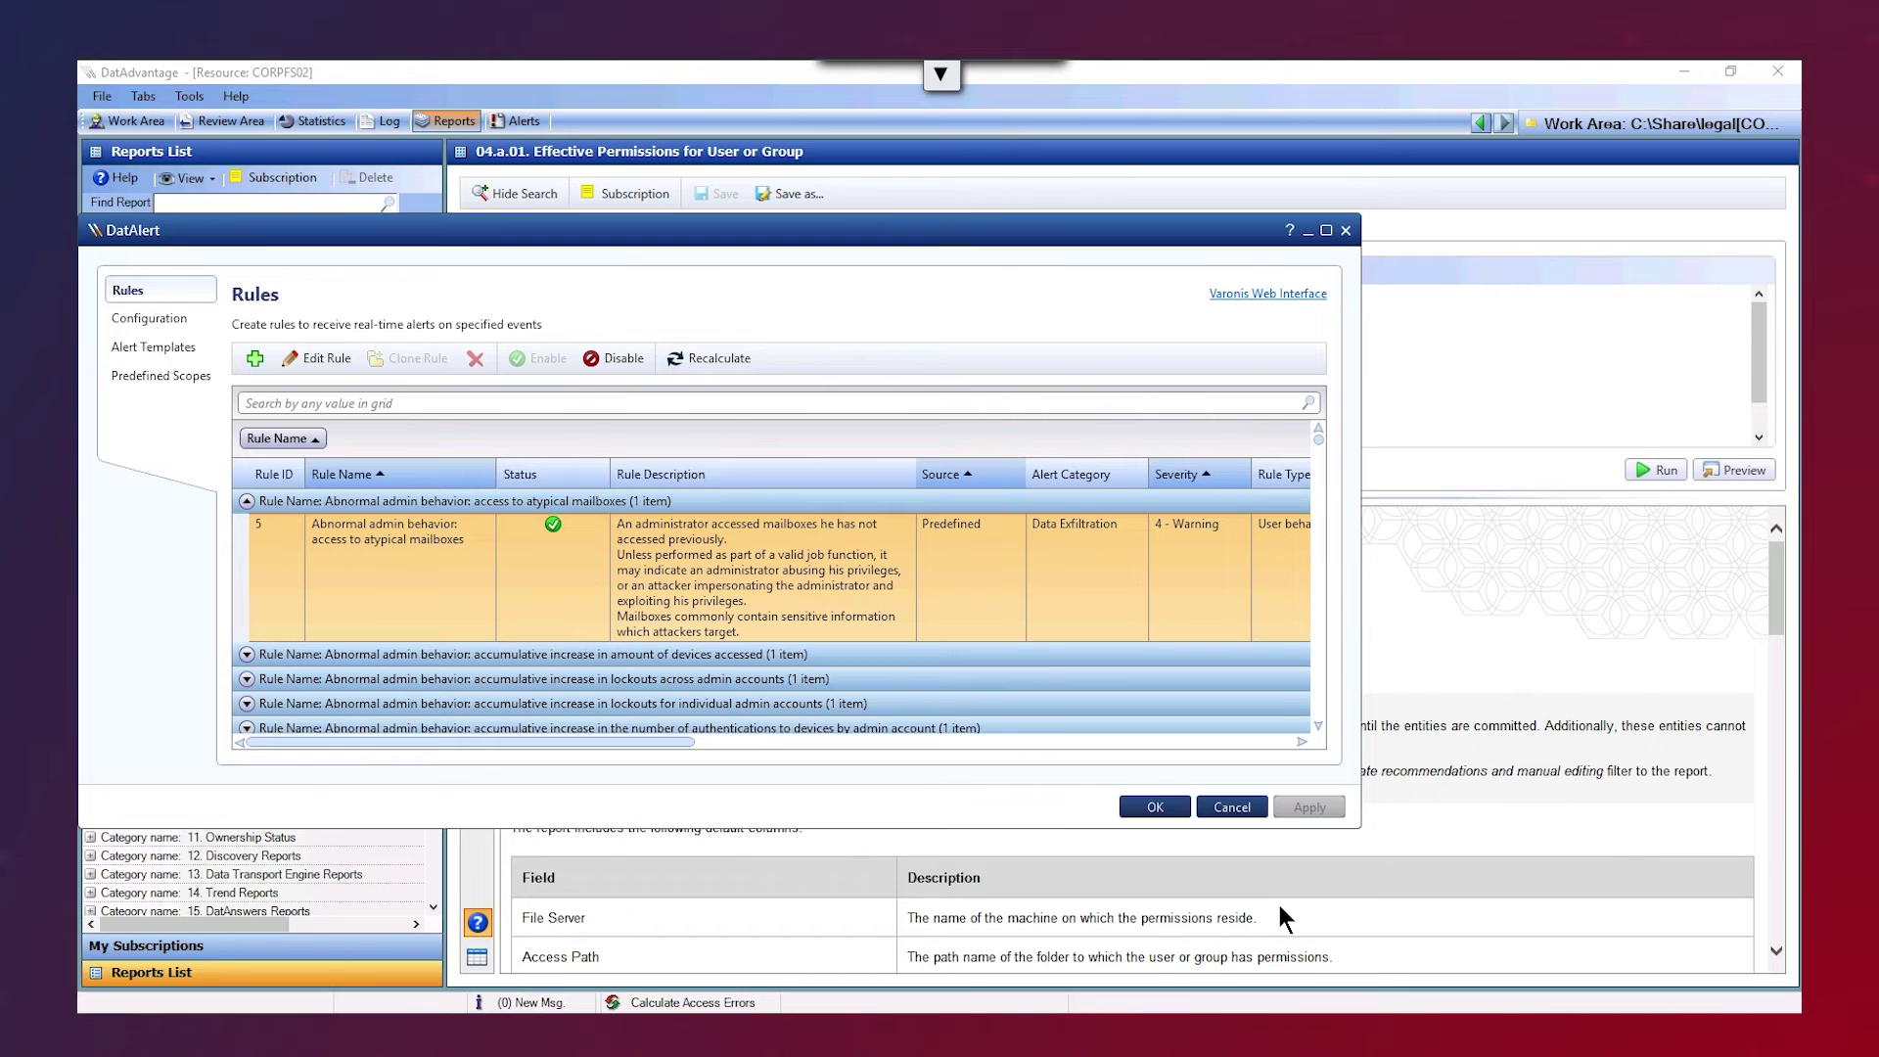
# - Bring up the 7-day Alert Dashboard and the action menu for the most-alerted user
pyautogui.click(1218, 806)
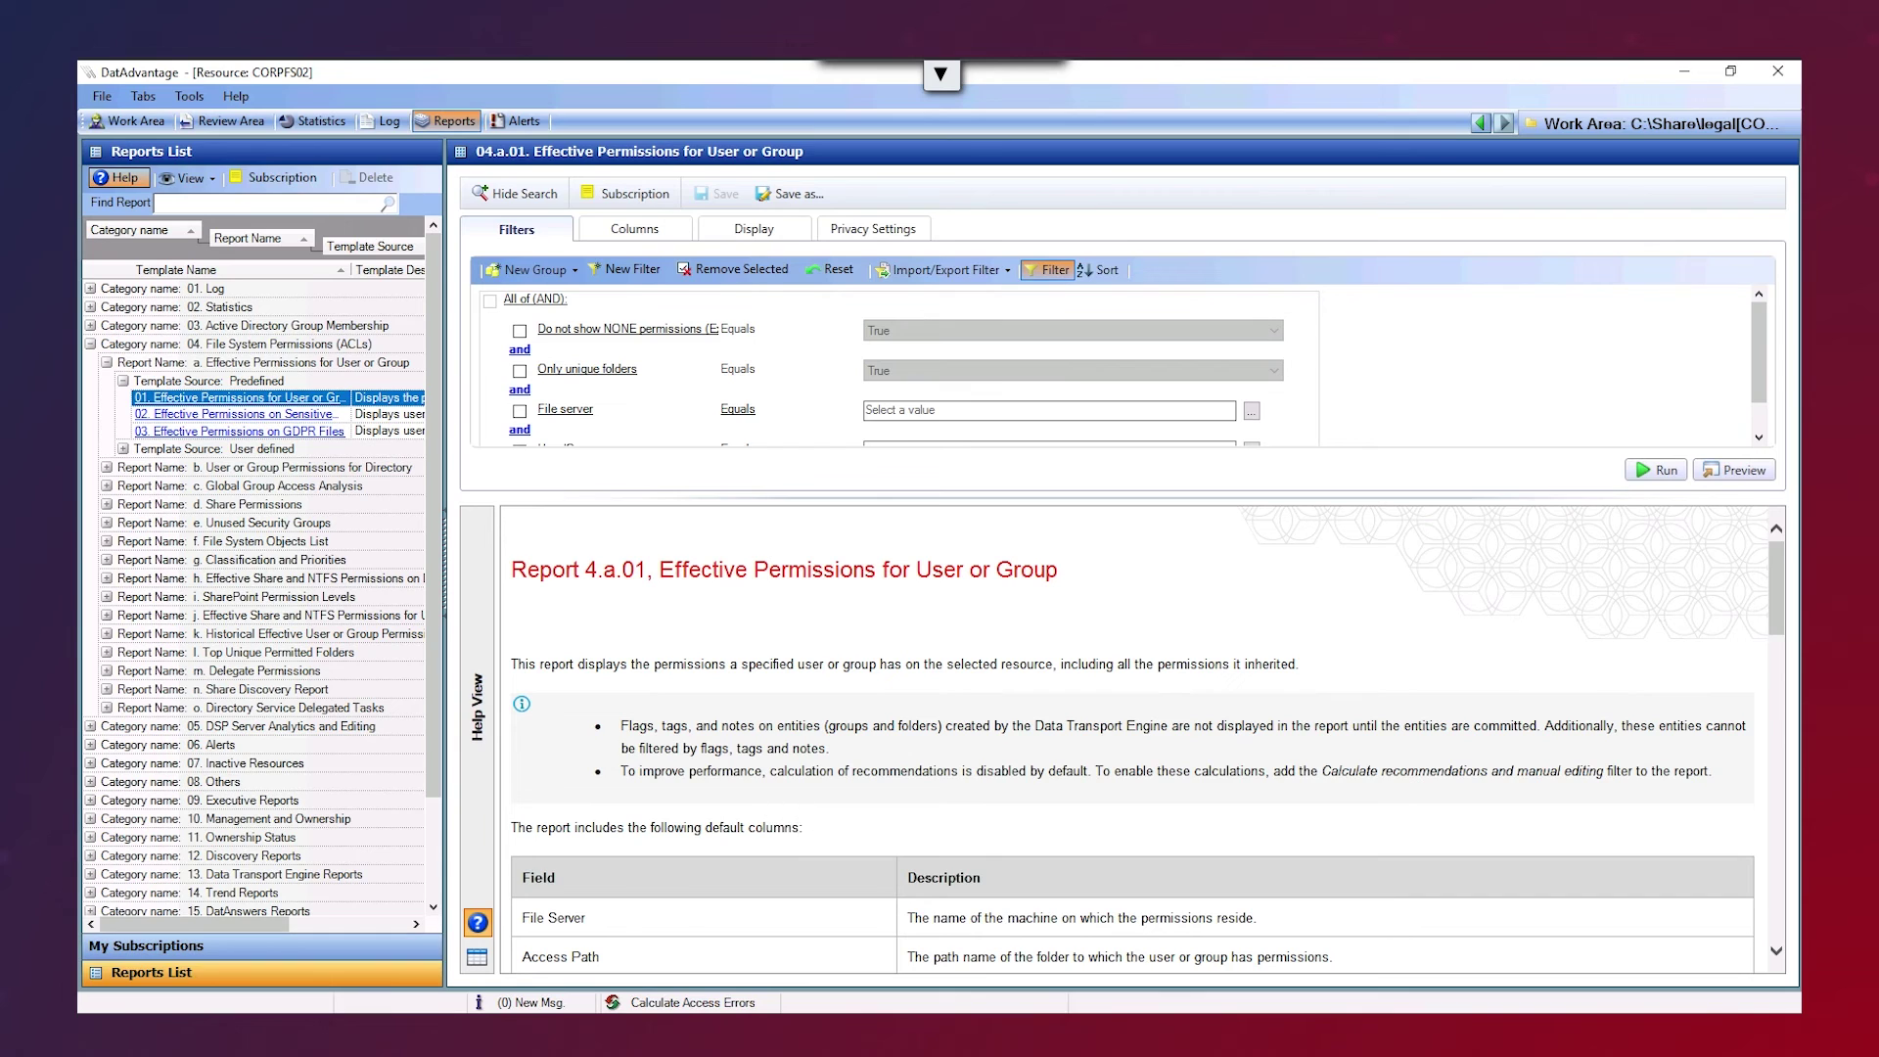
pyautogui.hotkey('alt', 'Tab')
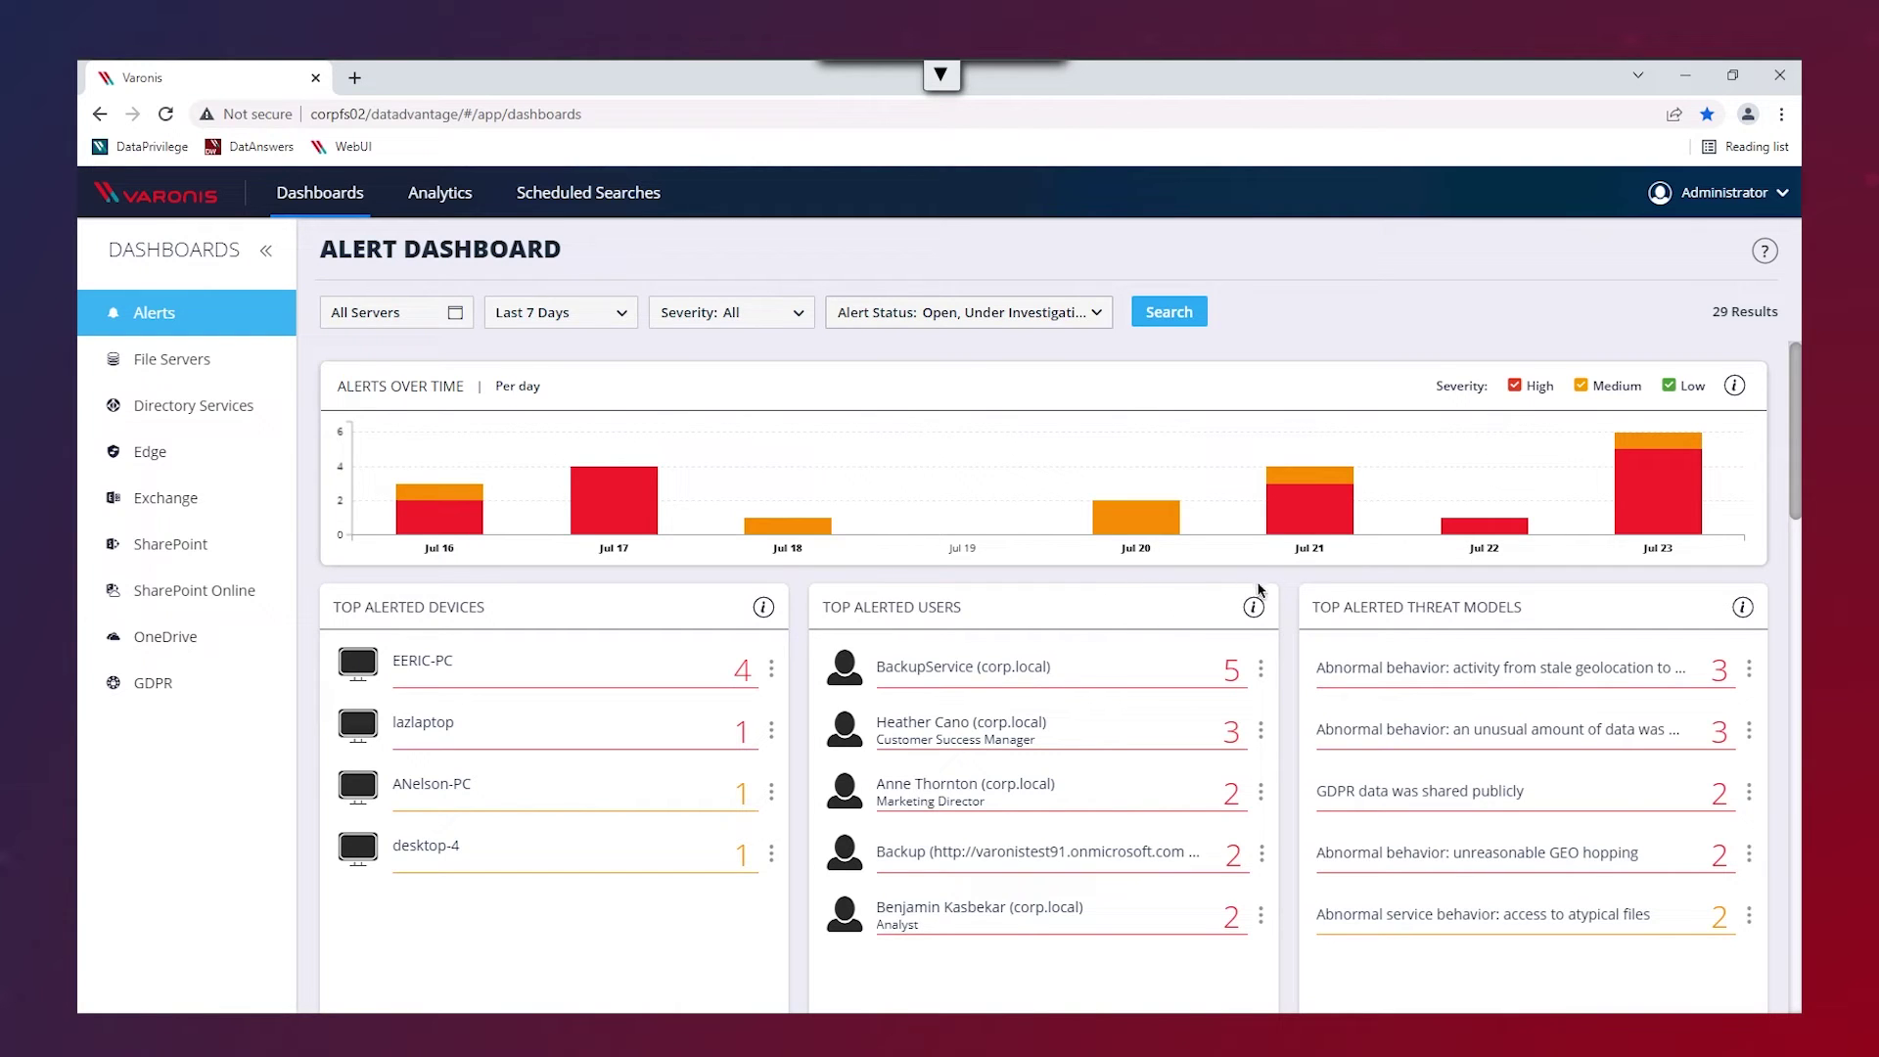
pyautogui.click(1261, 671)
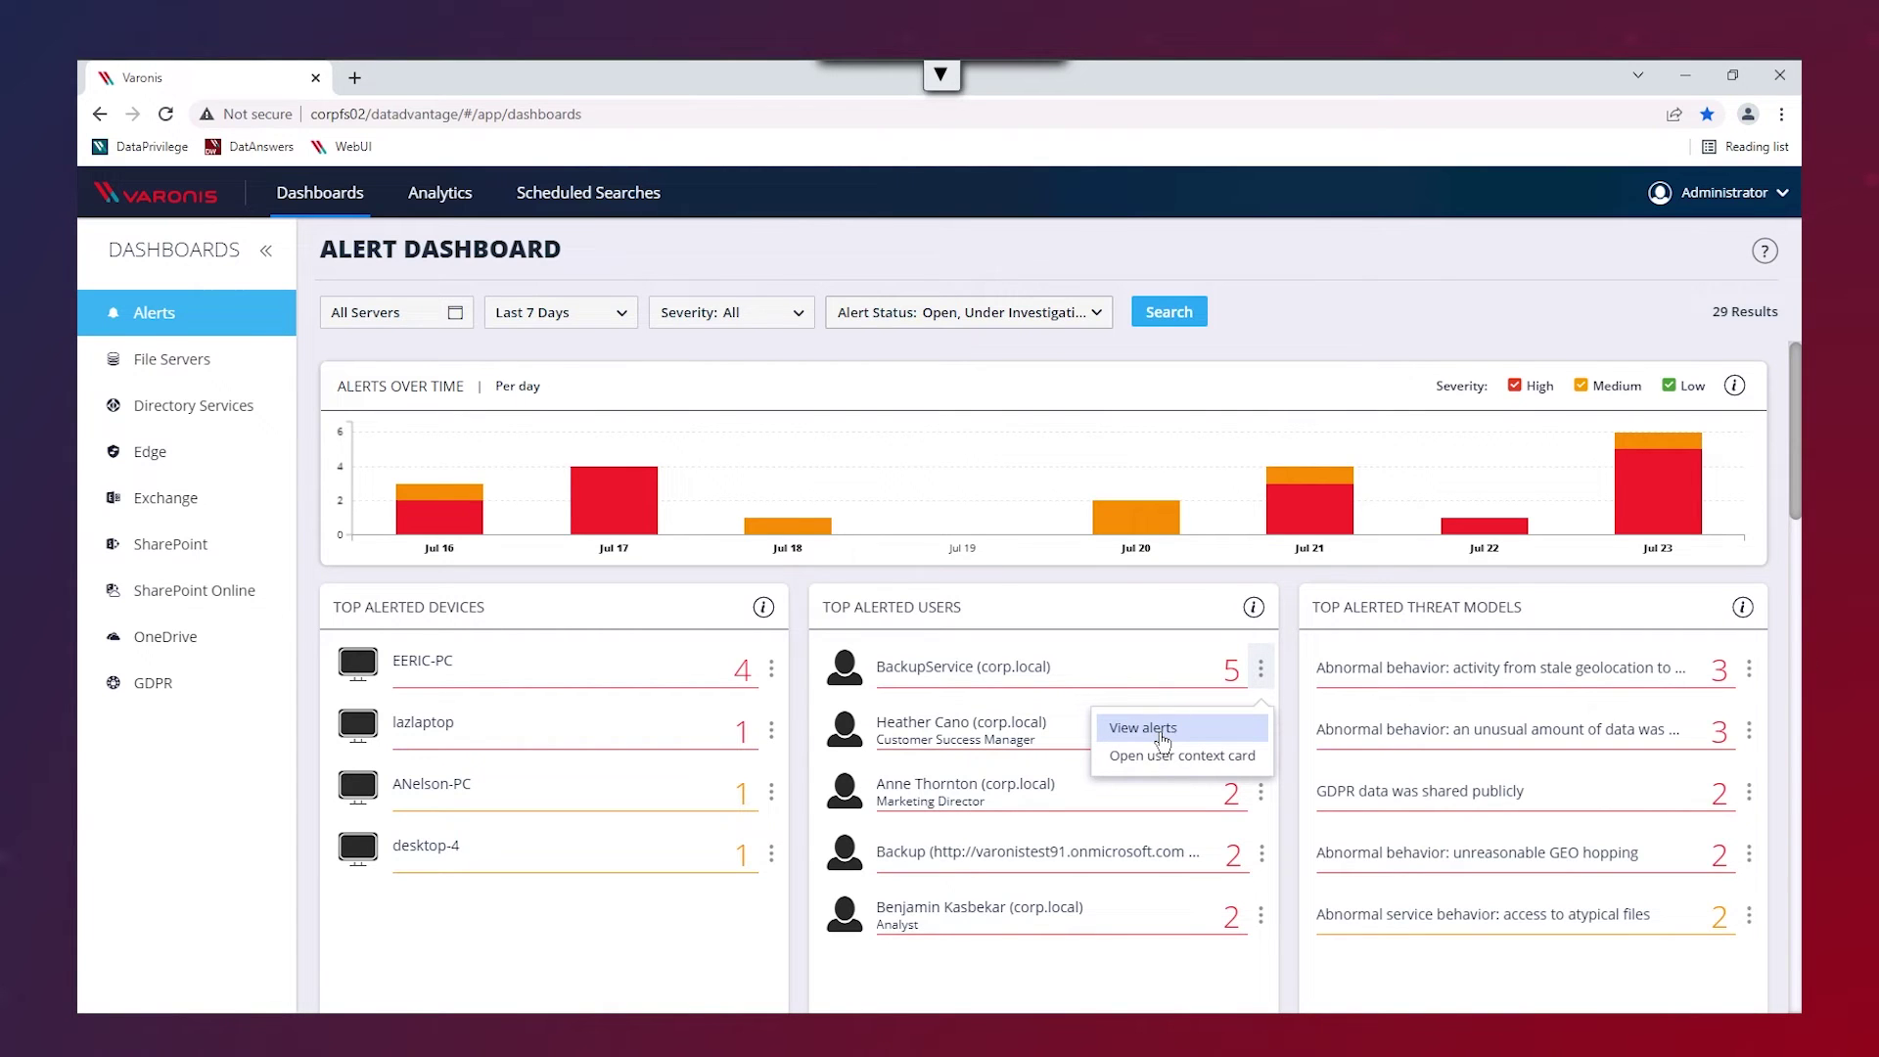
# - List that user's alerts and open details of the atypical GDPR folders alert
pyautogui.click(1163, 738)
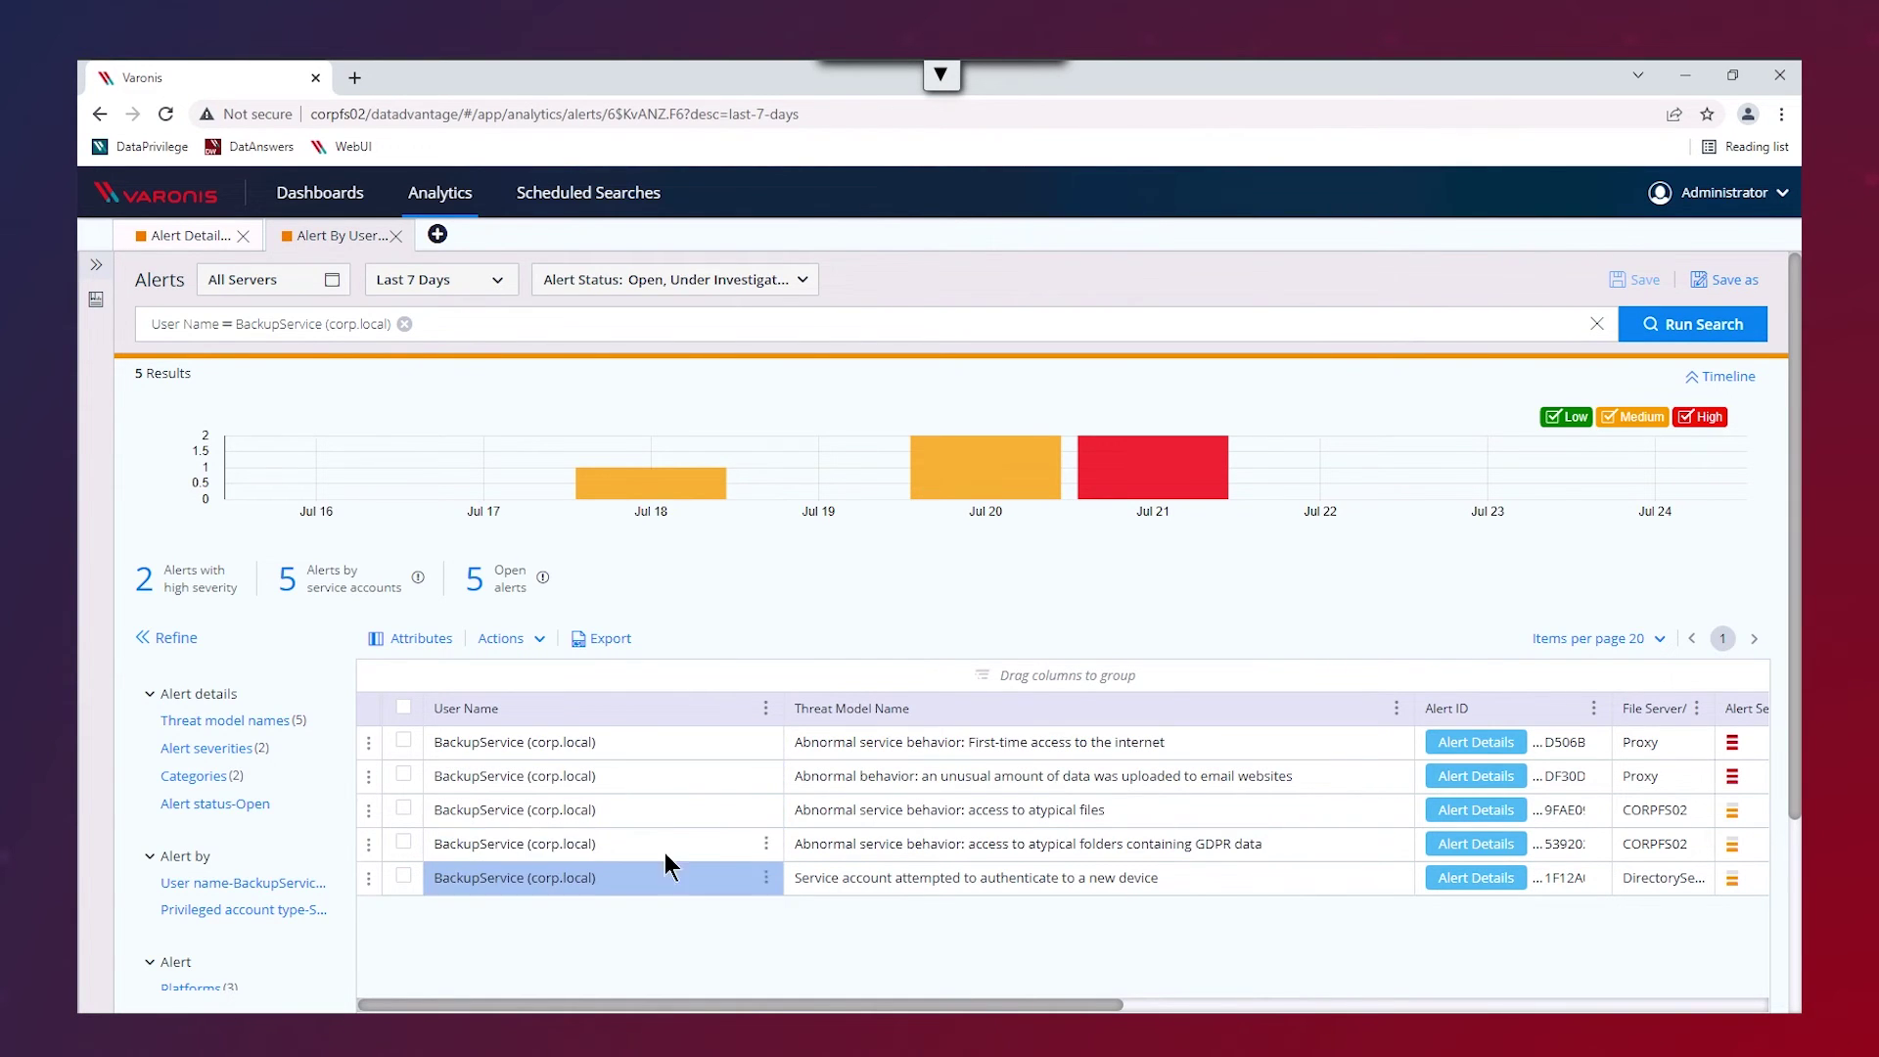
pyautogui.click(1461, 848)
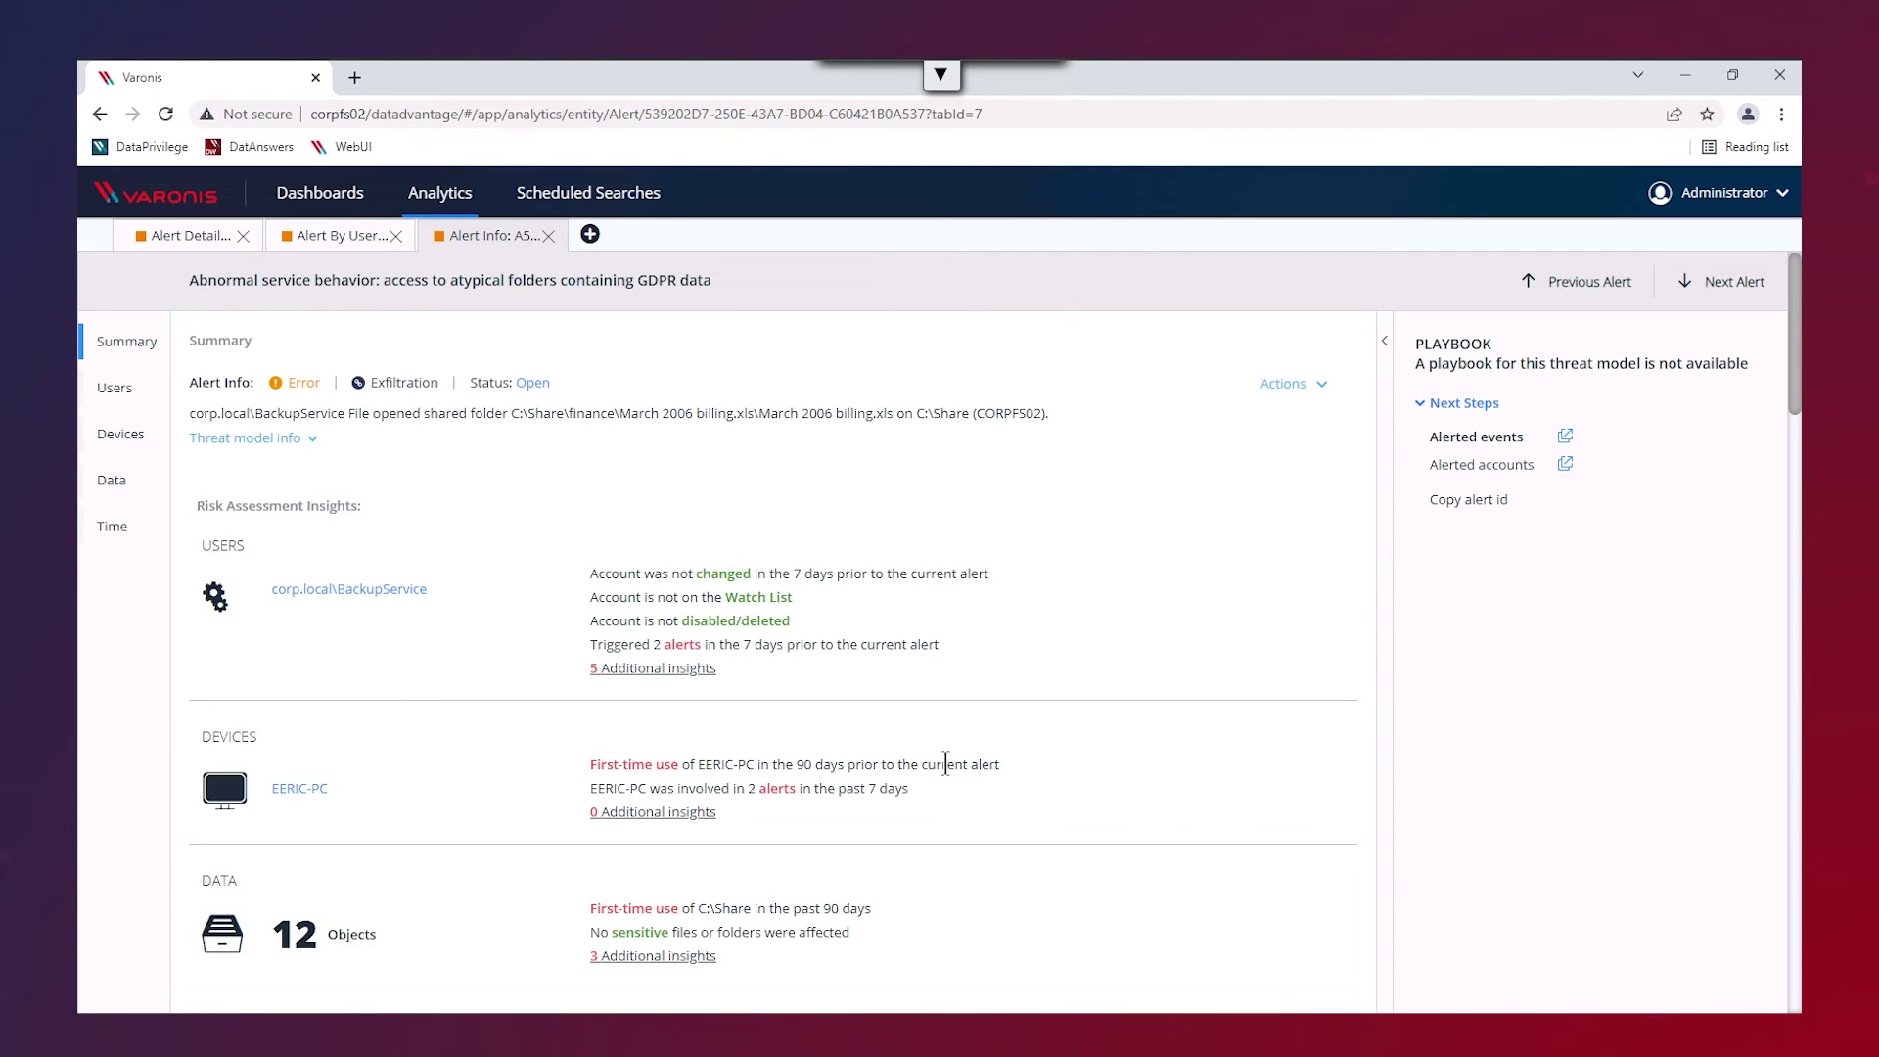
# - Open DatAnswers from the browser bookmarks bar to its Search page
pyautogui.click(250, 147)
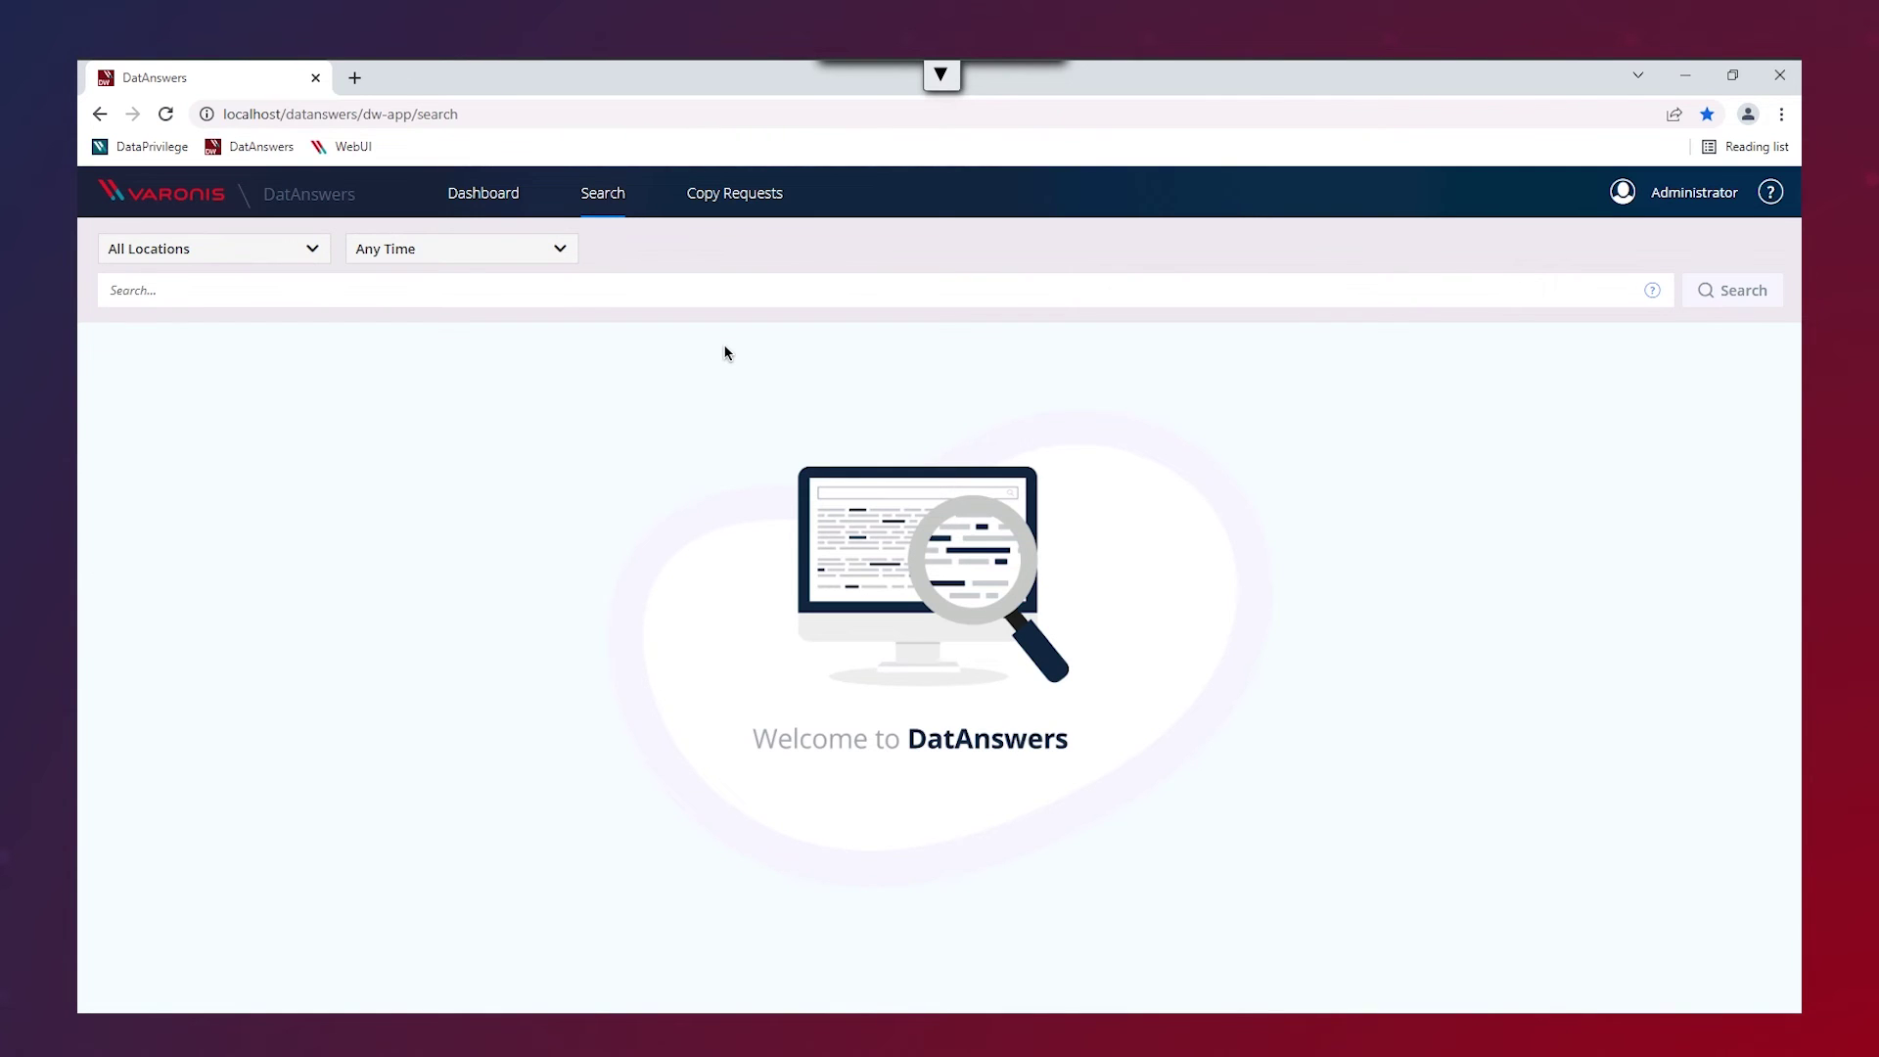
# - Run a Personal Information search on a person's first name and surname, returning 46 results
pyautogui.click(691, 298)
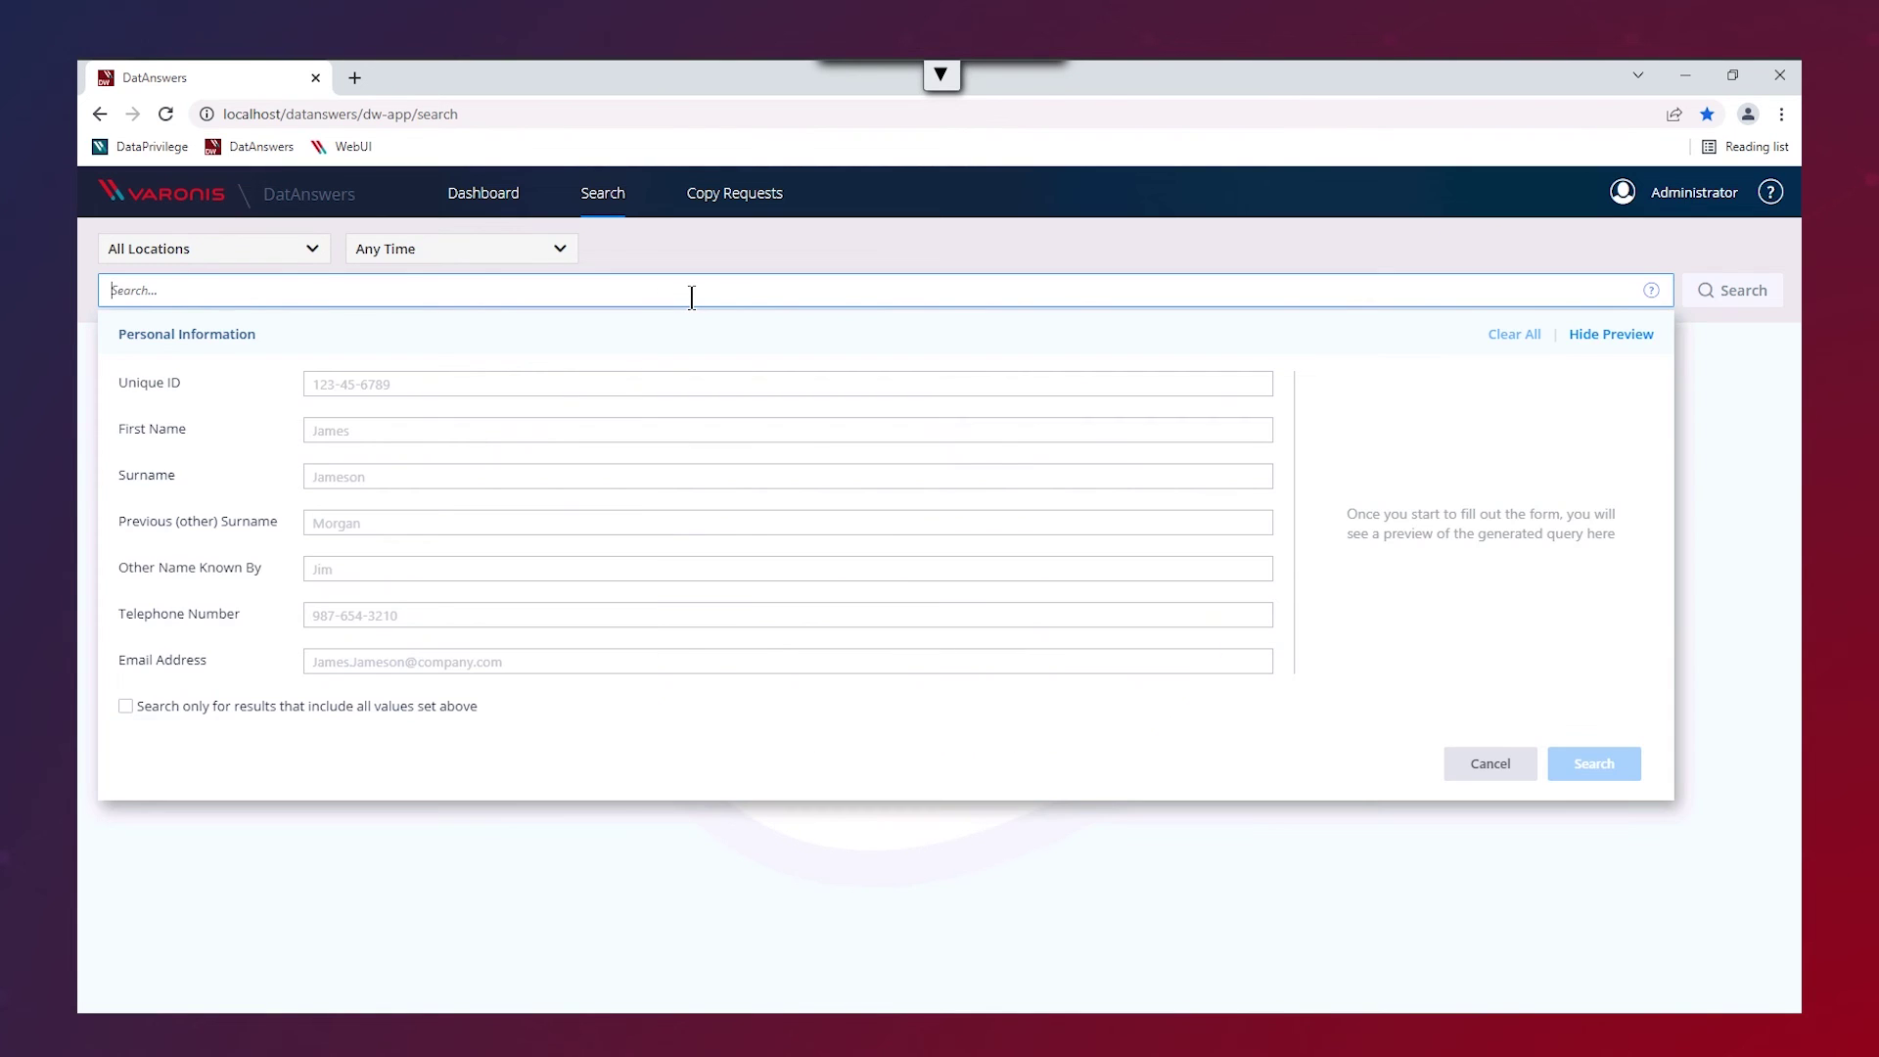
pyautogui.click(544, 433)
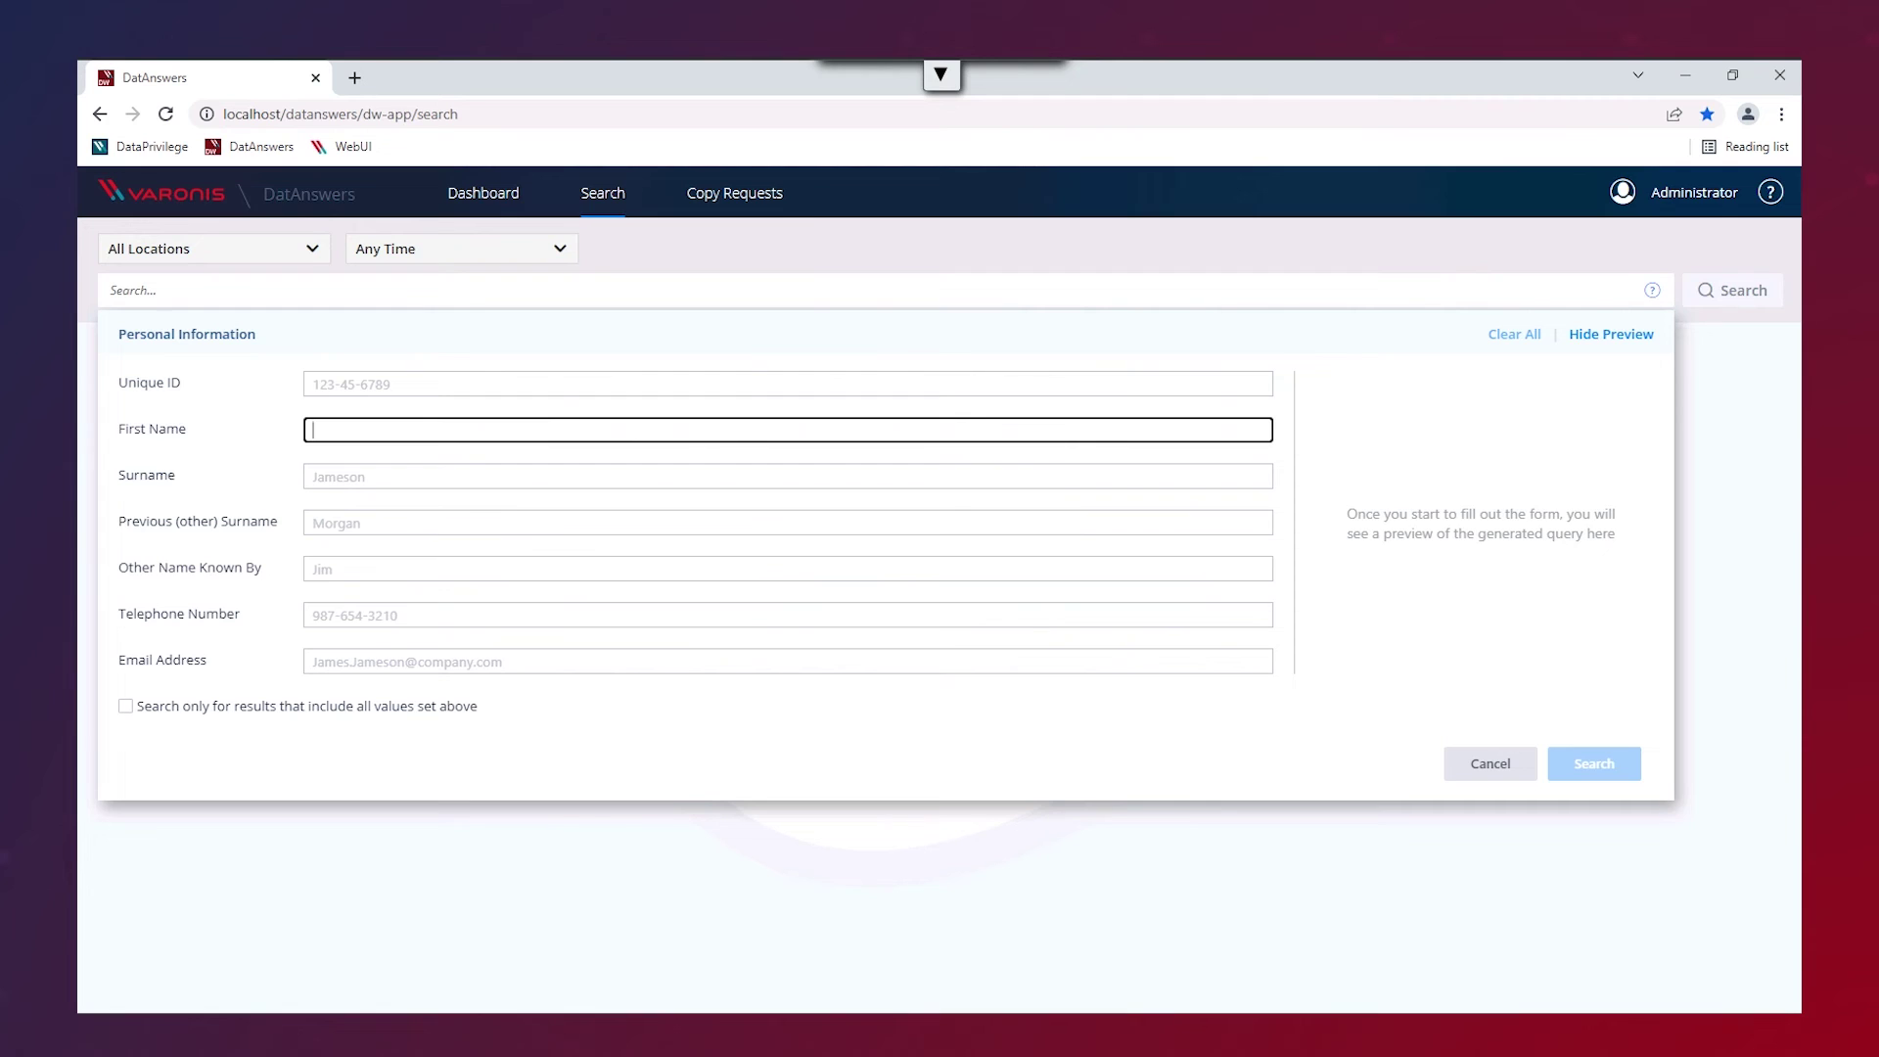
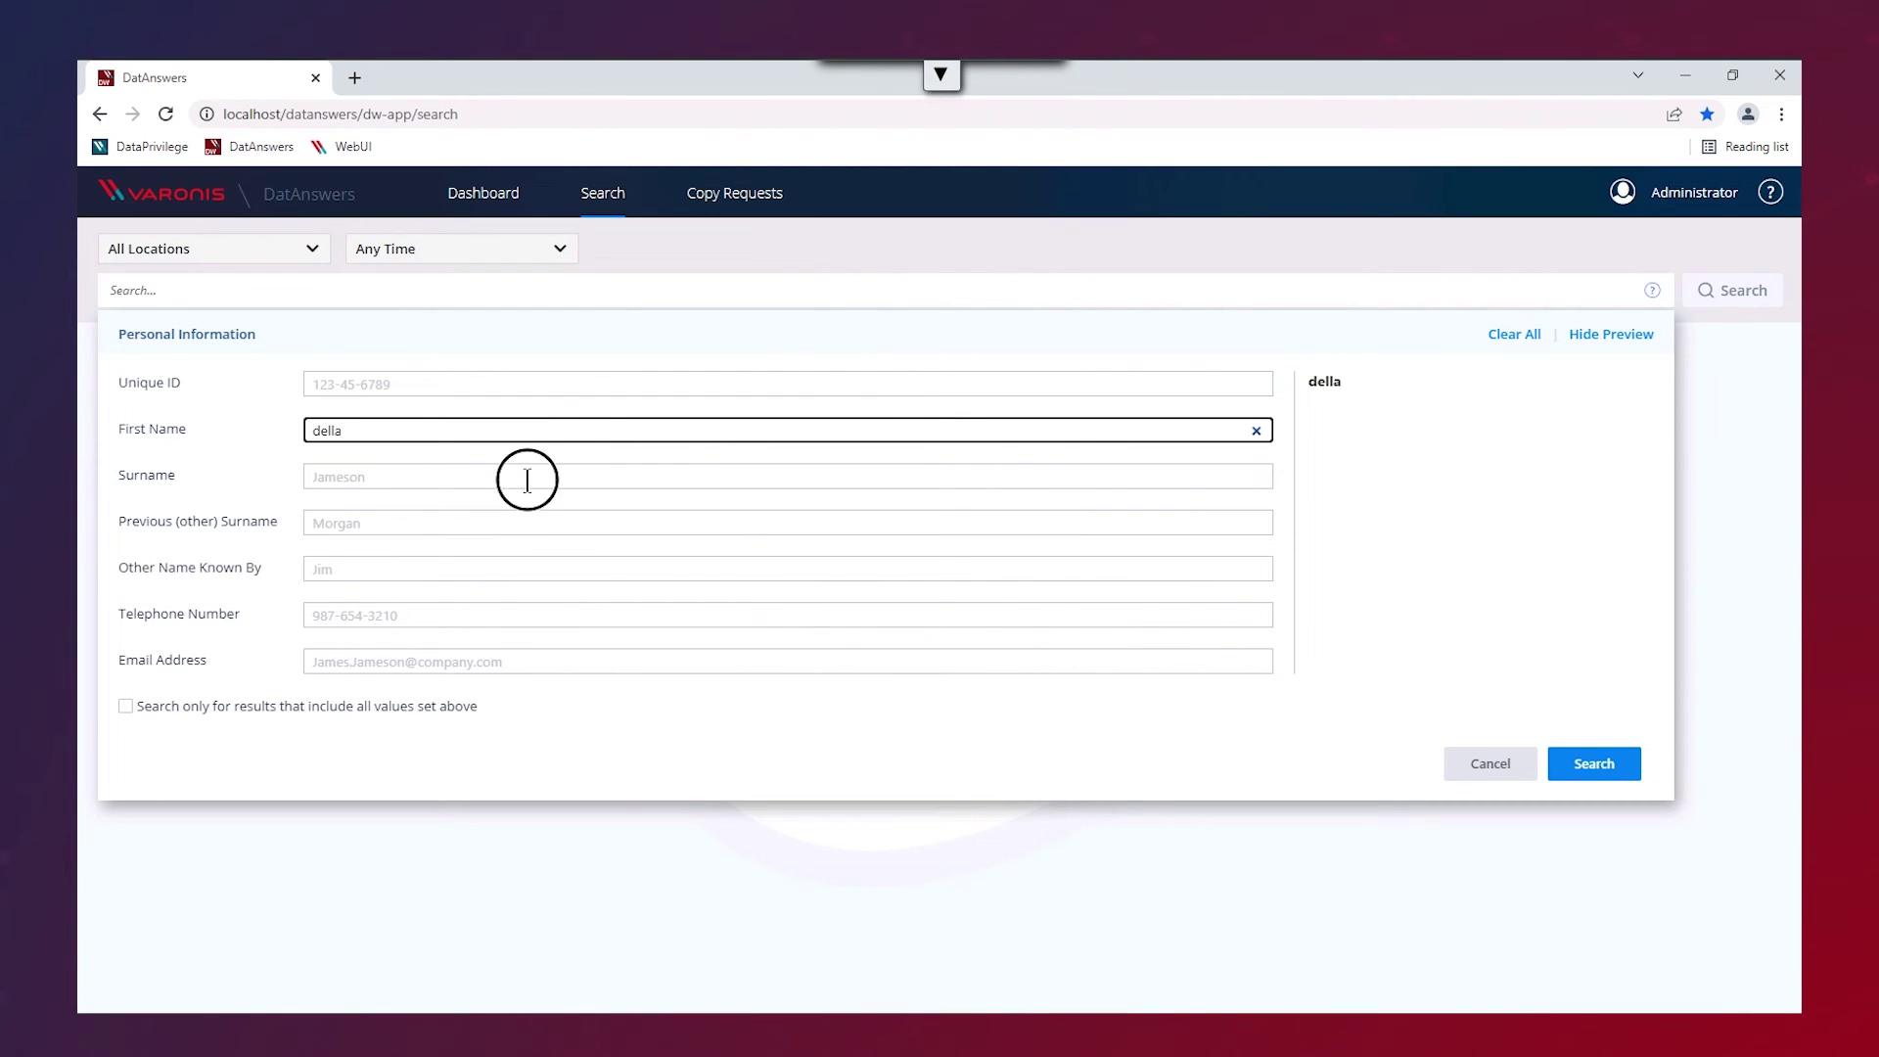
pyautogui.click(527, 476)
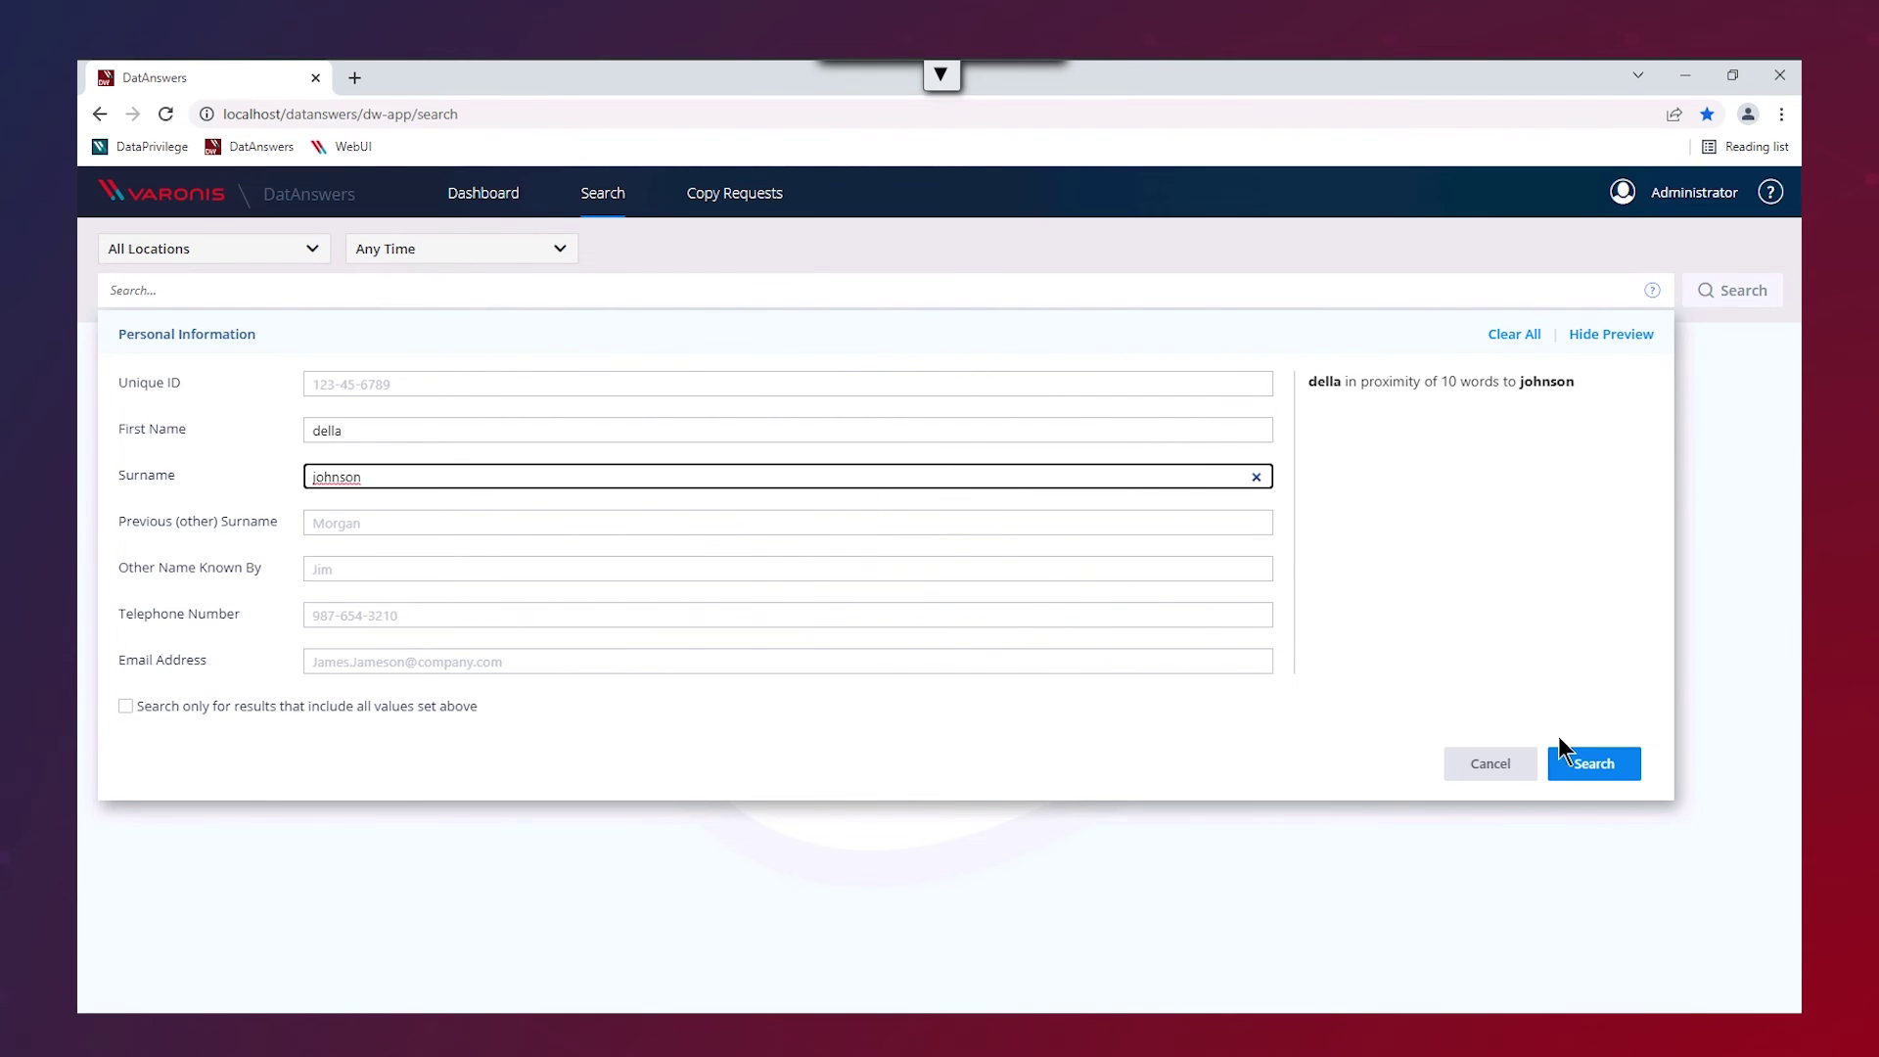
pyautogui.click(1588, 766)
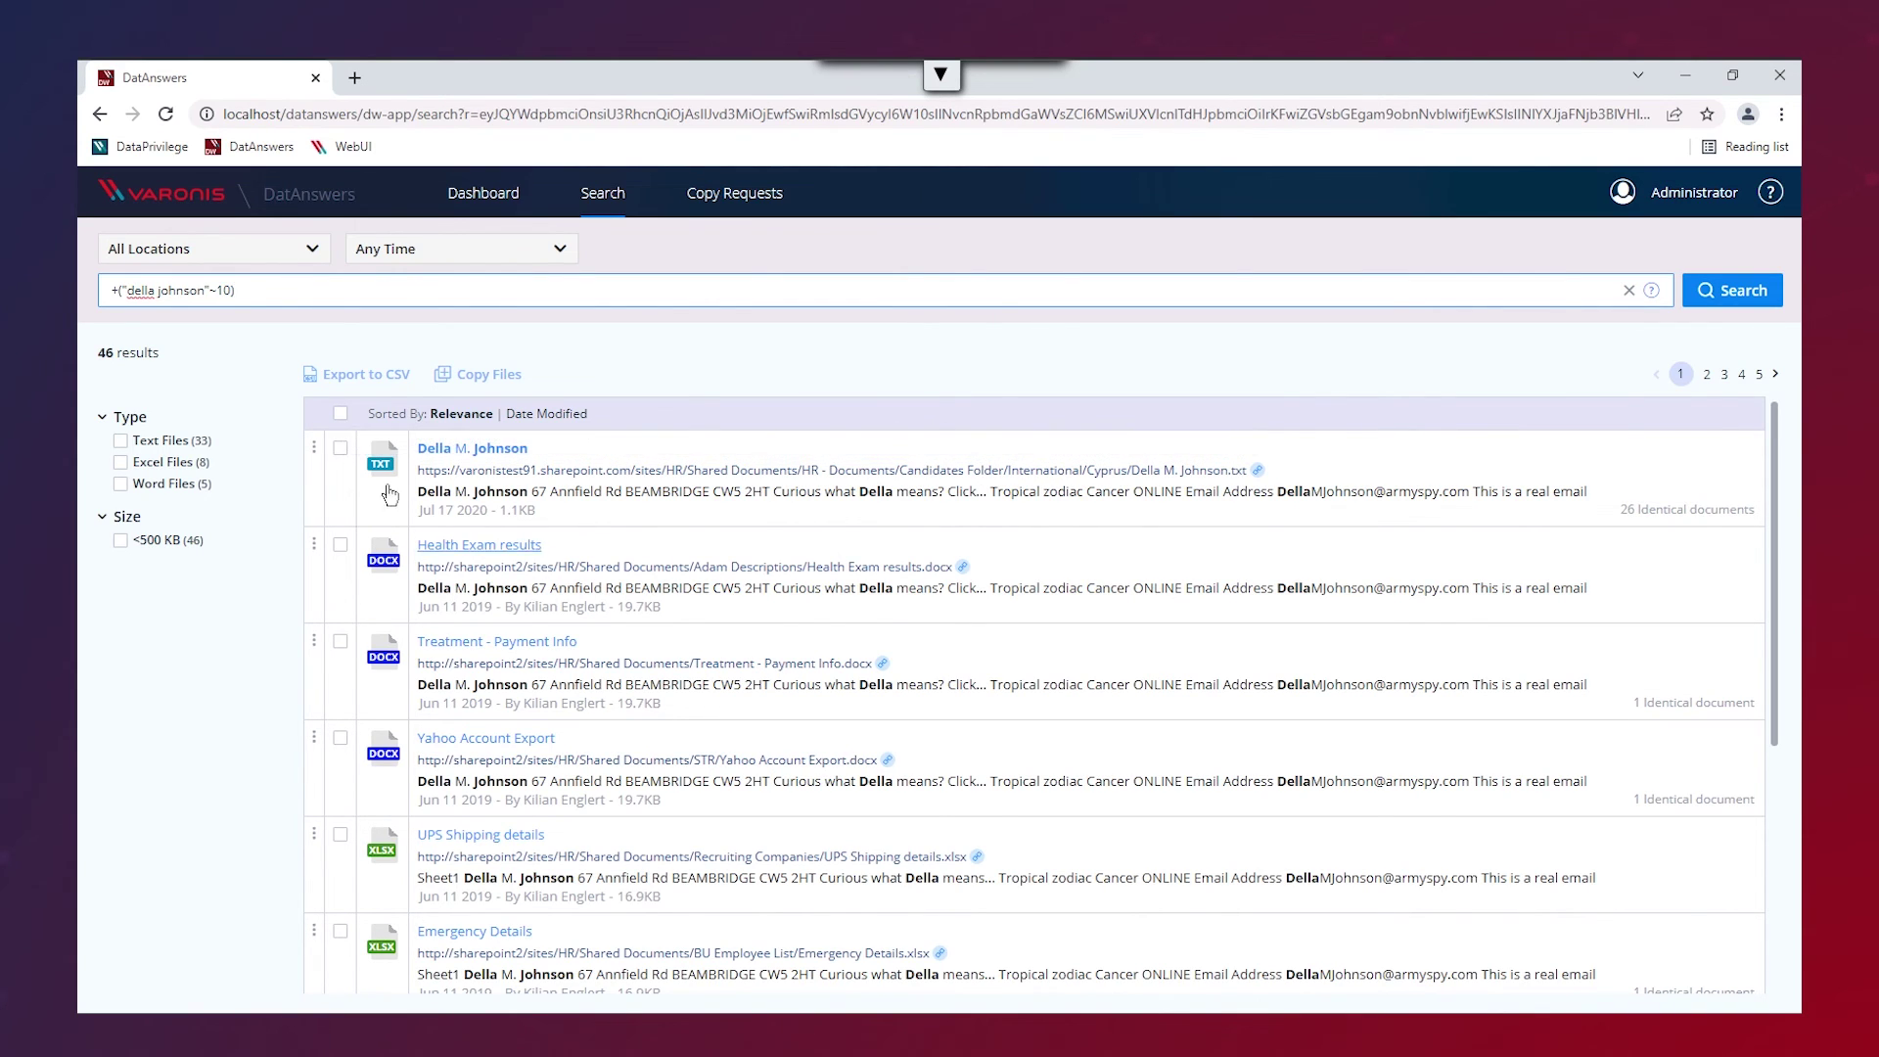
# - Tick the checkbox of the first search result to mark it for copying
pyautogui.click(342, 456)
pyautogui.click(340, 448)
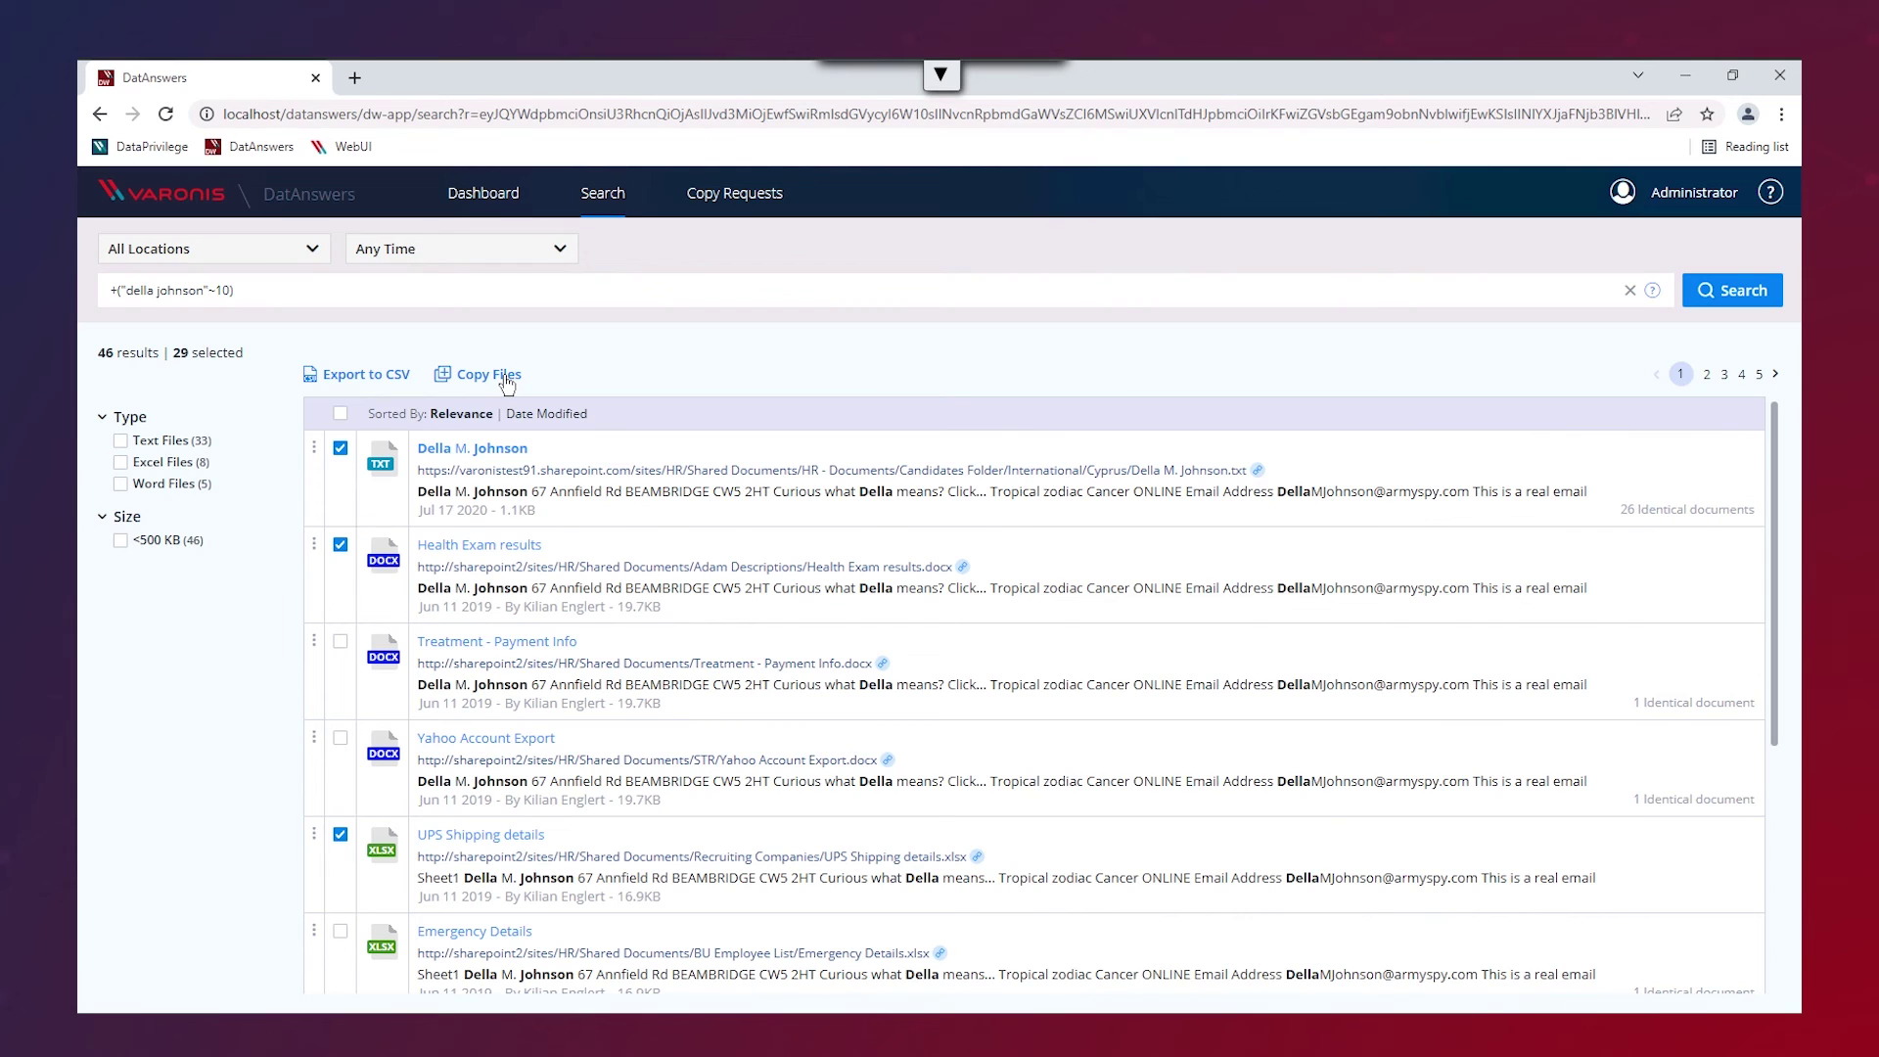
pyautogui.click(506, 380)
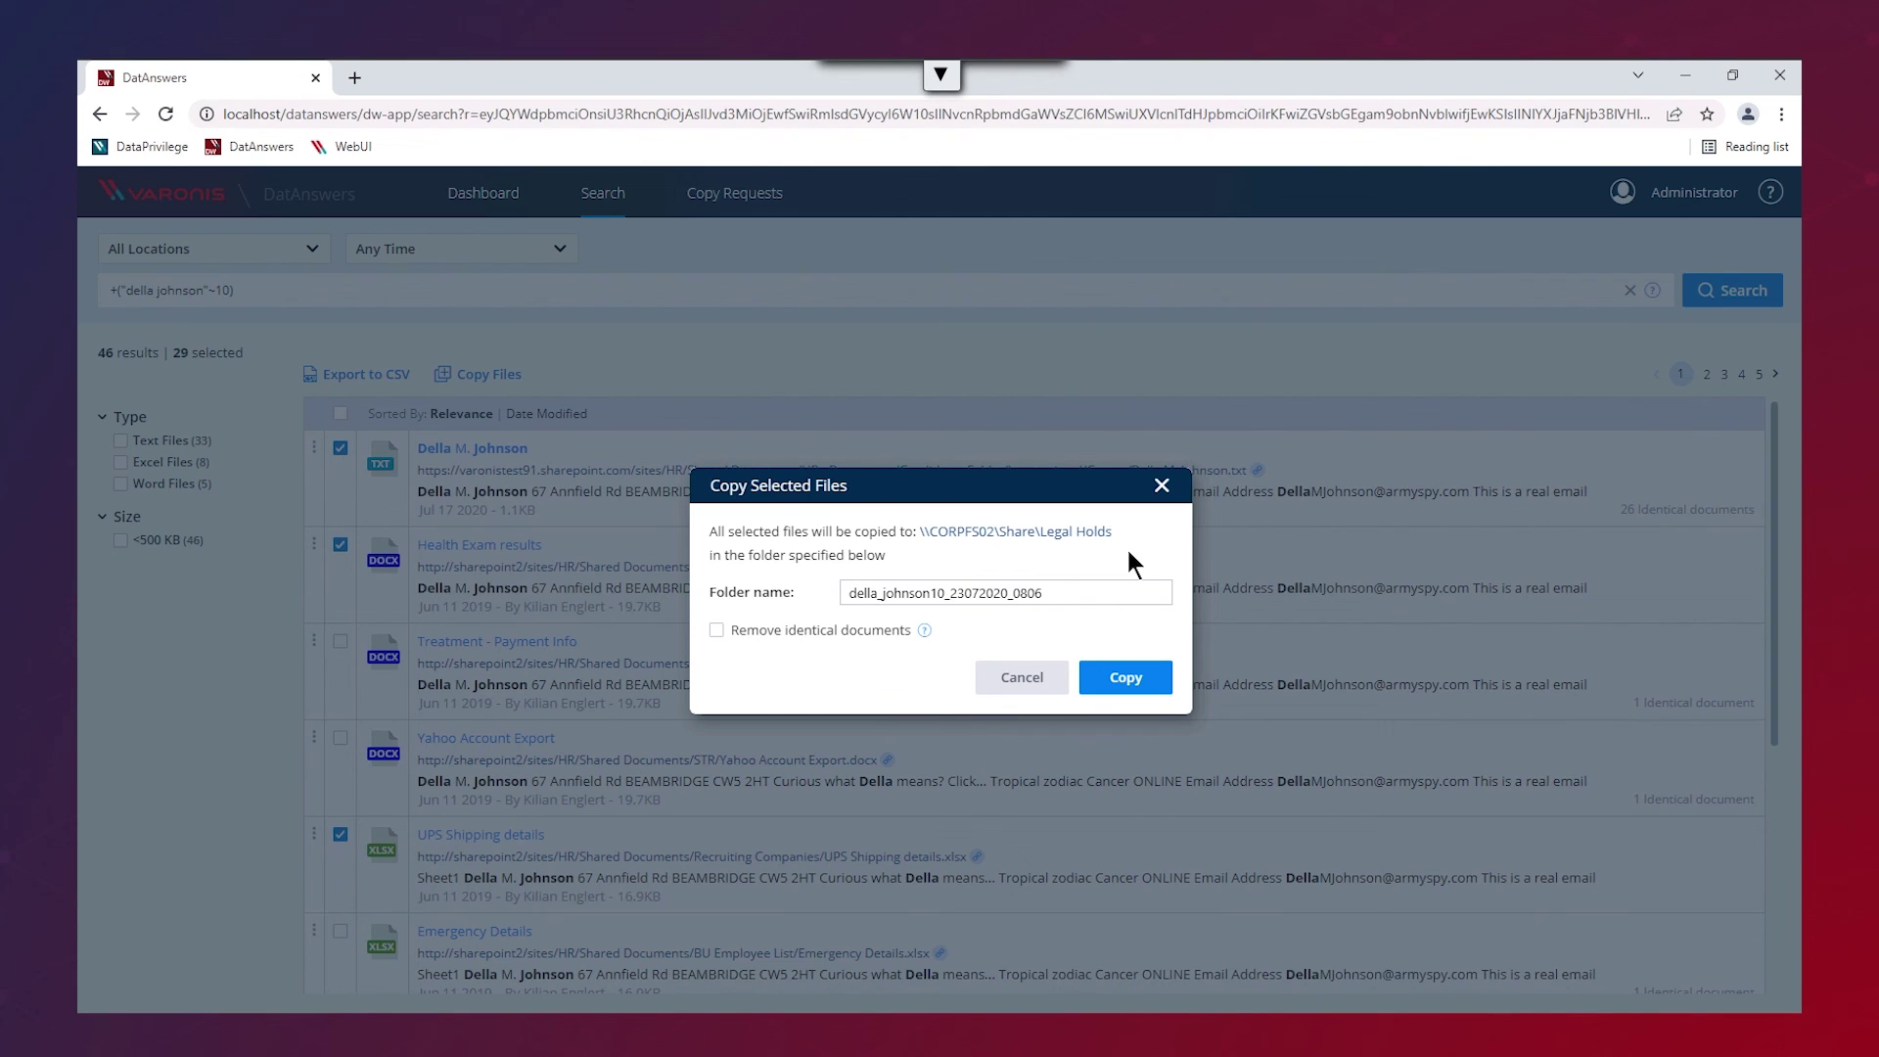
pyautogui.click(1043, 680)
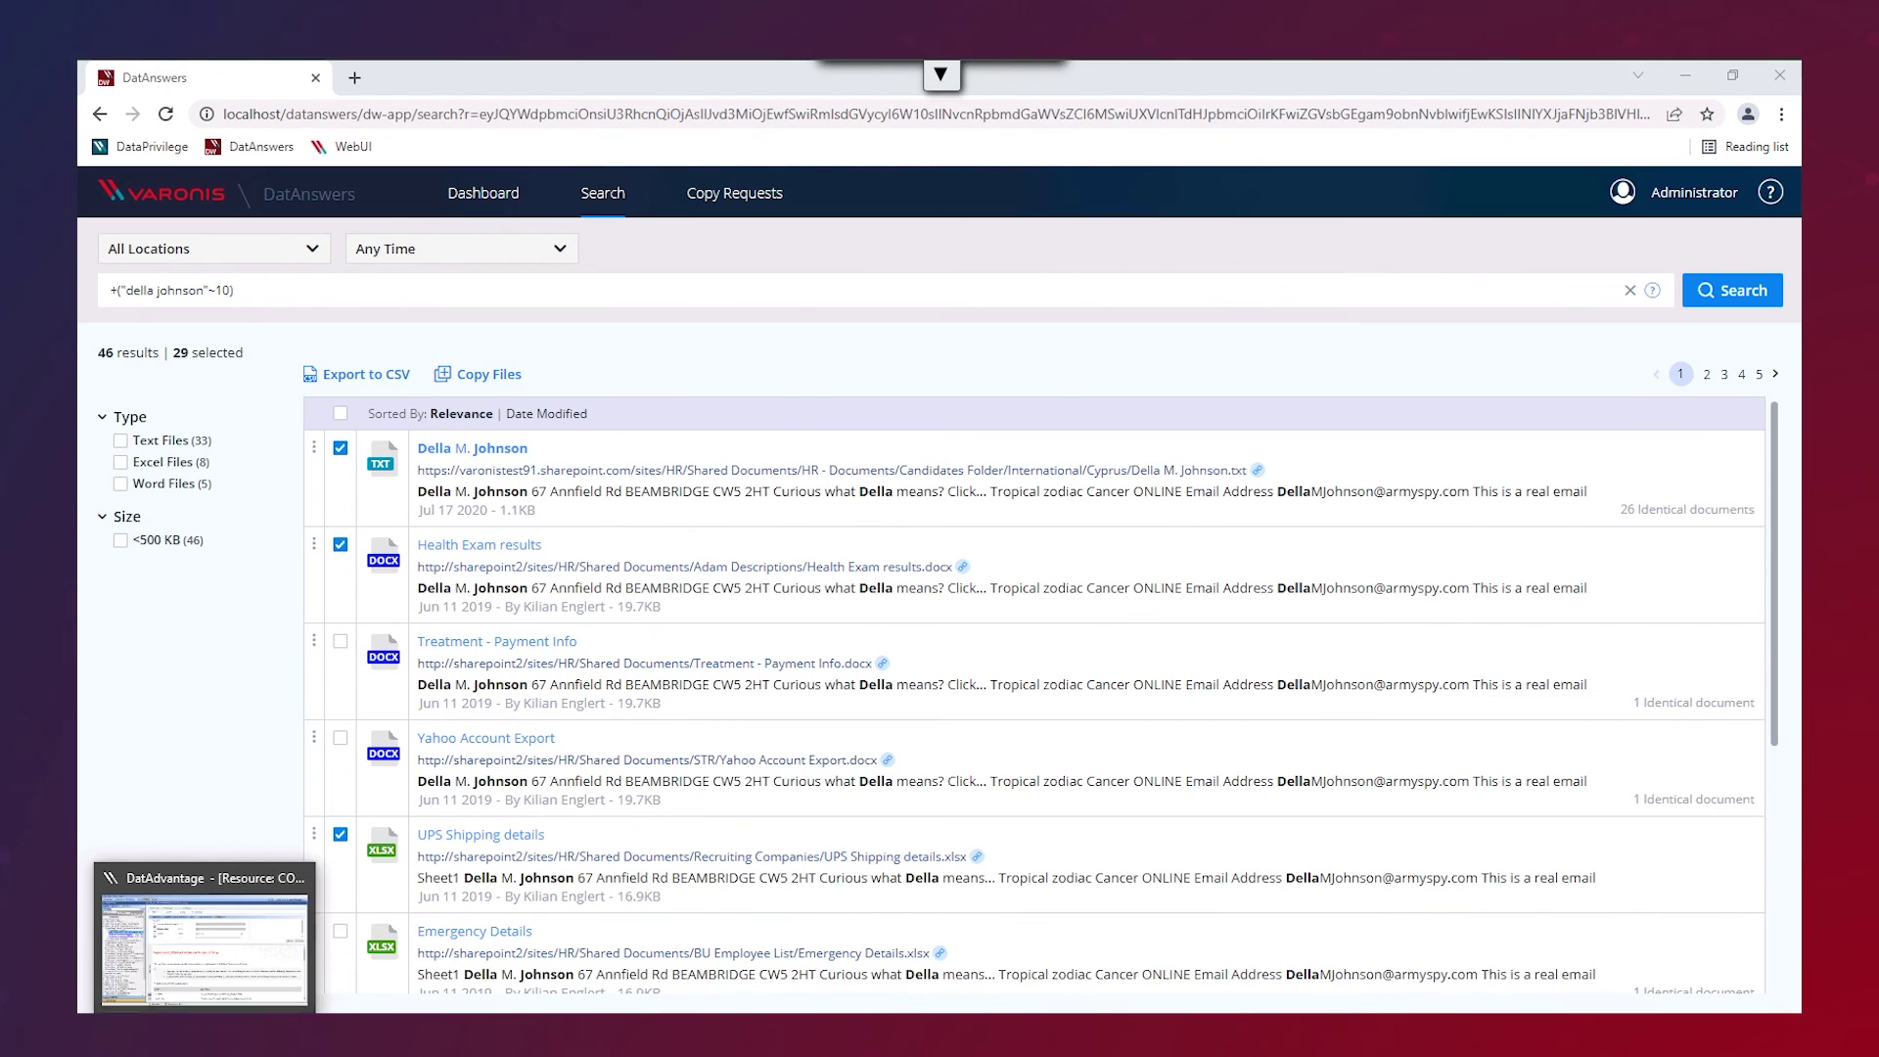
# - Return to DatAdvantage's 04.a.01 Effective Permissions report window from the taskbar
pyautogui.click(207, 939)
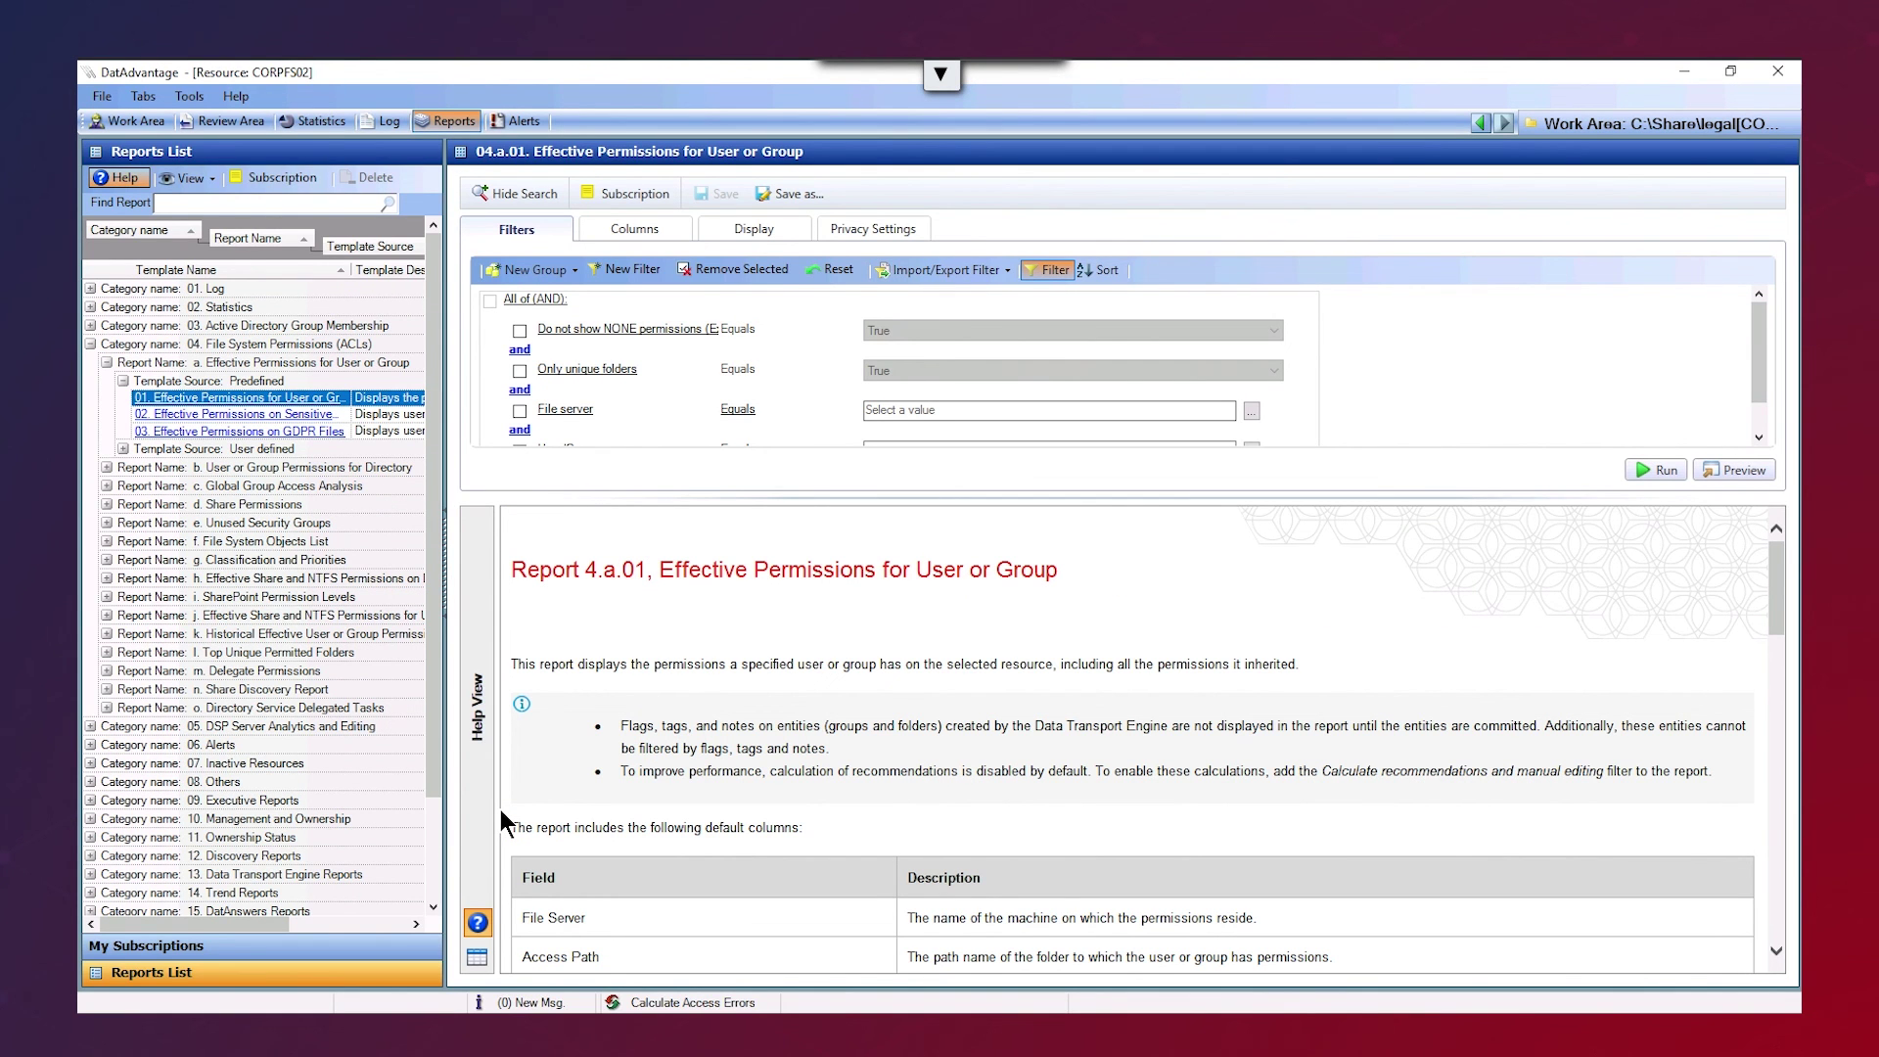